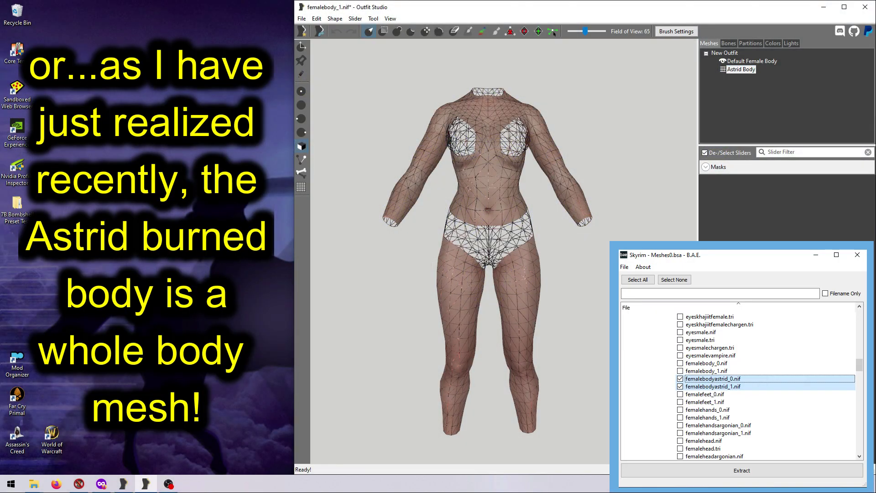
{"action": "right_click_drag", "start_coordinate": [608, 280], "coordinate": [324, 284]}
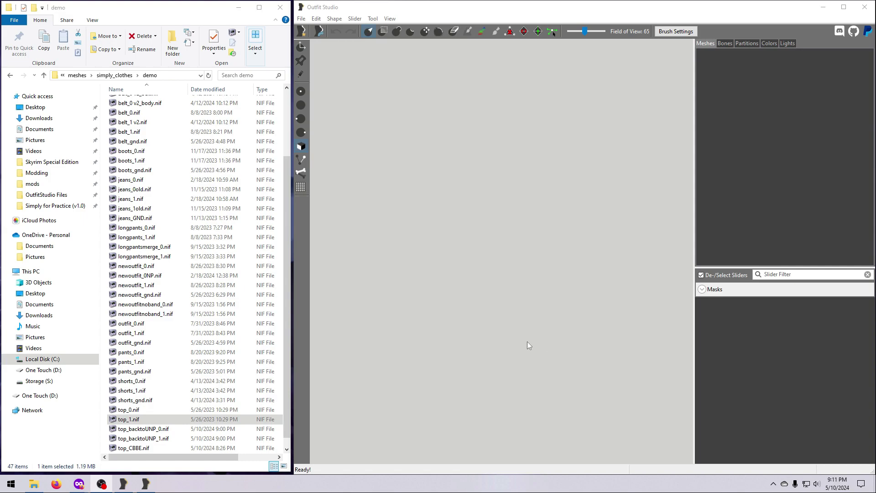
Load the "Convert: Vanilla To CBBE" template as the reference without merging zaps or sliders
{"action": "left_click", "coordinate": [302, 19]}
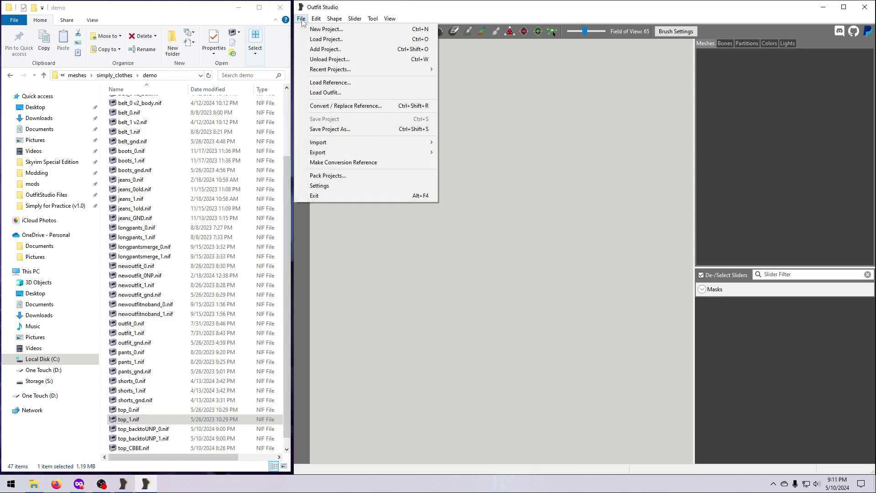
{"action": "left_click", "coordinate": [331, 82]}
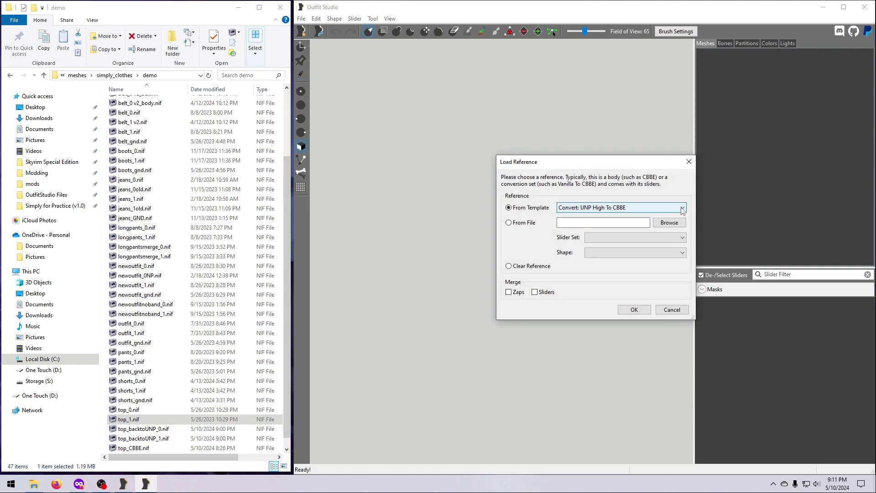
{"action": "left_click", "coordinate": [603, 208]}
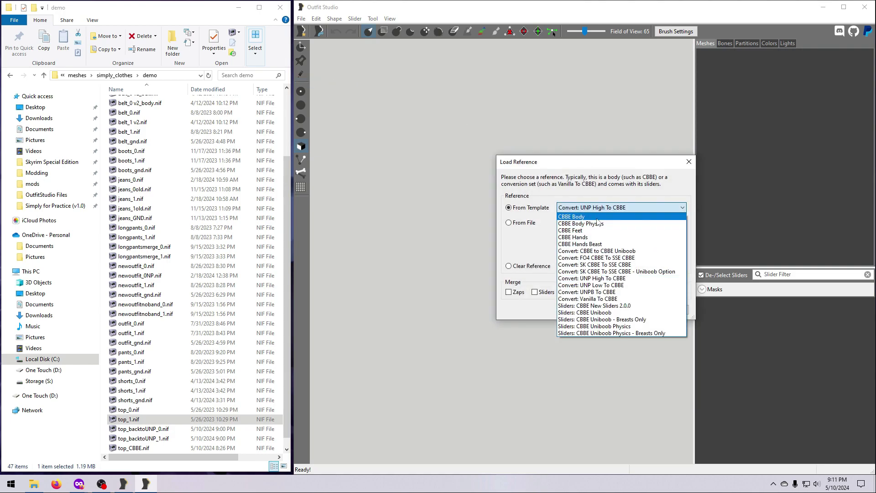
{"action": "left_click", "coordinate": [618, 299]}
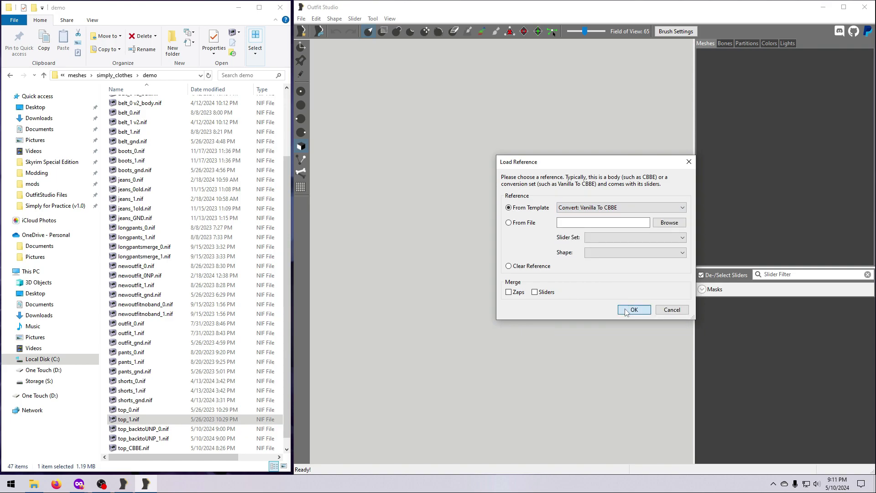
{"action": "left_click", "coordinate": [626, 311]}
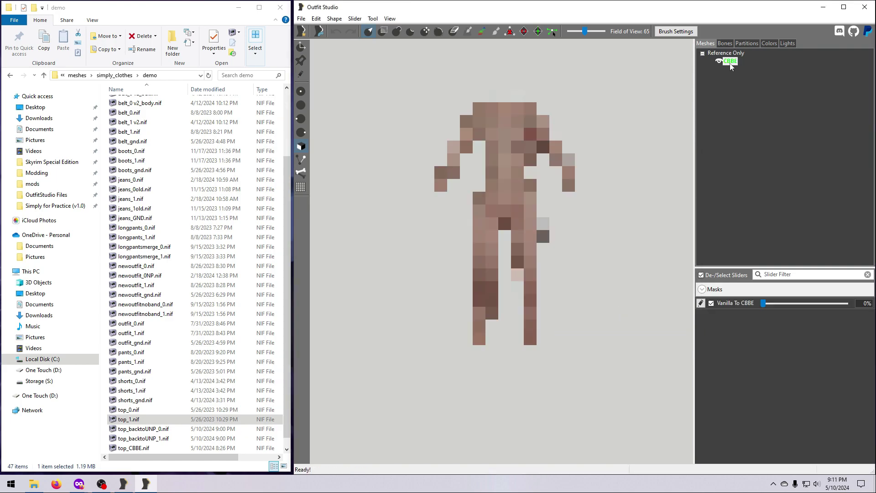
Remove the shader and the transparency from the CBBE reference shape's properties
{"action": "double_click", "coordinate": [730, 62]}
{"action": "left_click", "coordinate": [609, 254]}
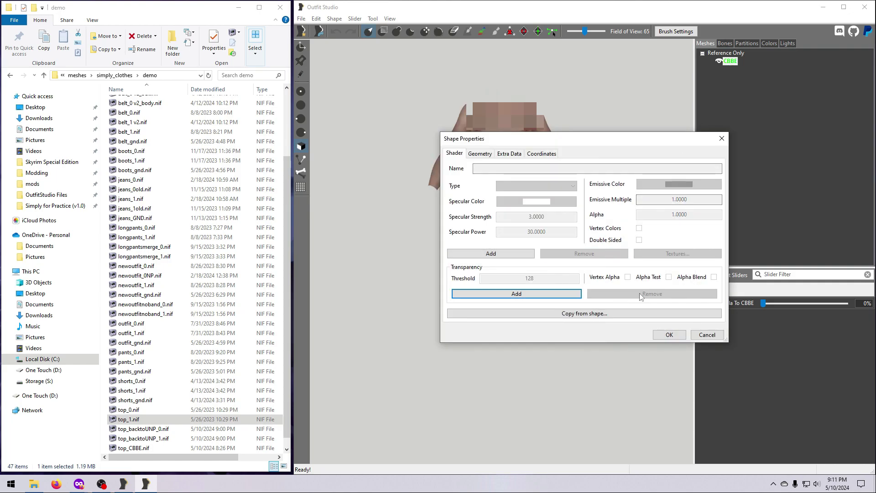
{"action": "left_click", "coordinate": [669, 334]}
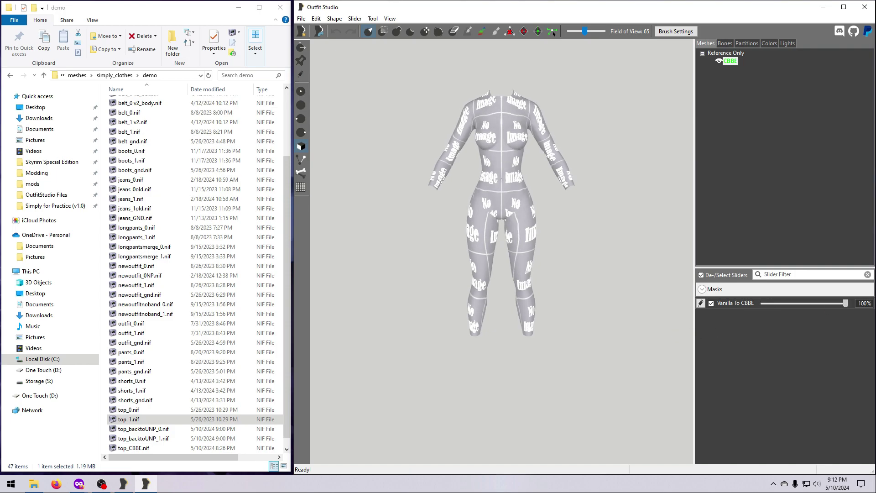
Set the Vanilla To CBBE slider to 100% and make the resulting body the base shape
{"action": "left_click_drag", "start_coordinate": [846, 303], "coordinate": [857, 333]}
{"action": "left_click", "coordinate": [354, 18]}
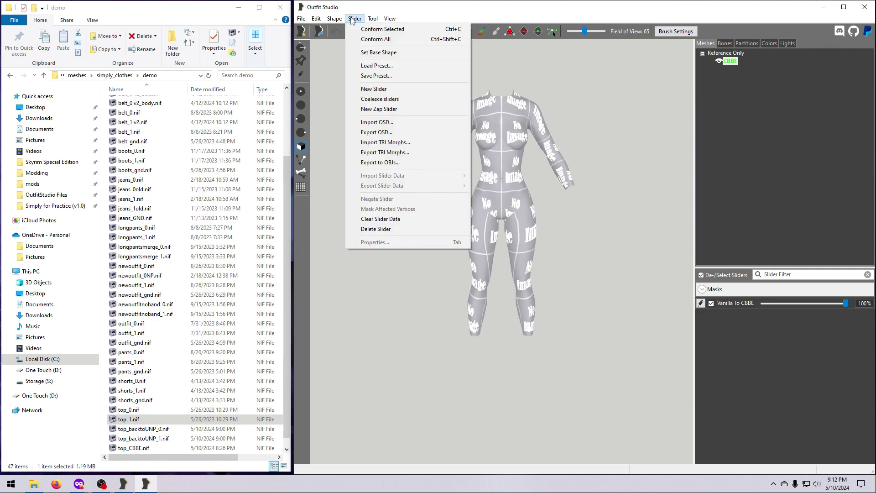
{"action": "left_click", "coordinate": [379, 53]}
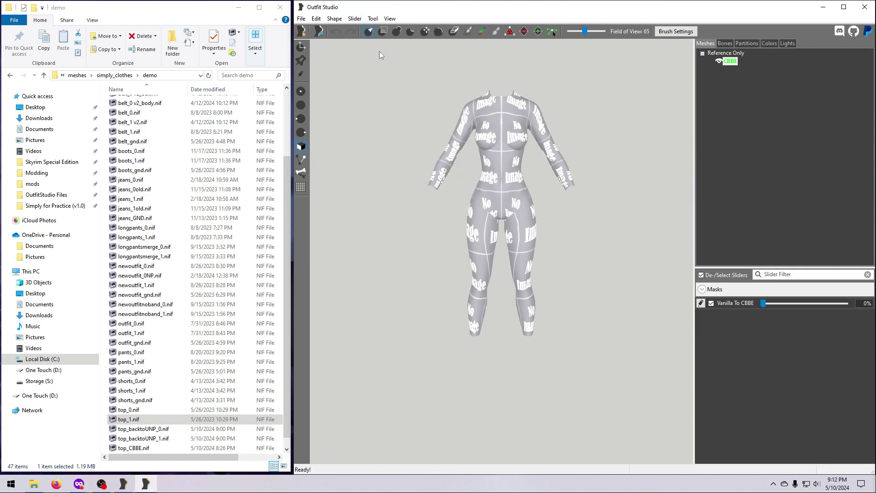
Create a new slider named "CBBE To Vanilla"
{"action": "left_click", "coordinate": [354, 18]}
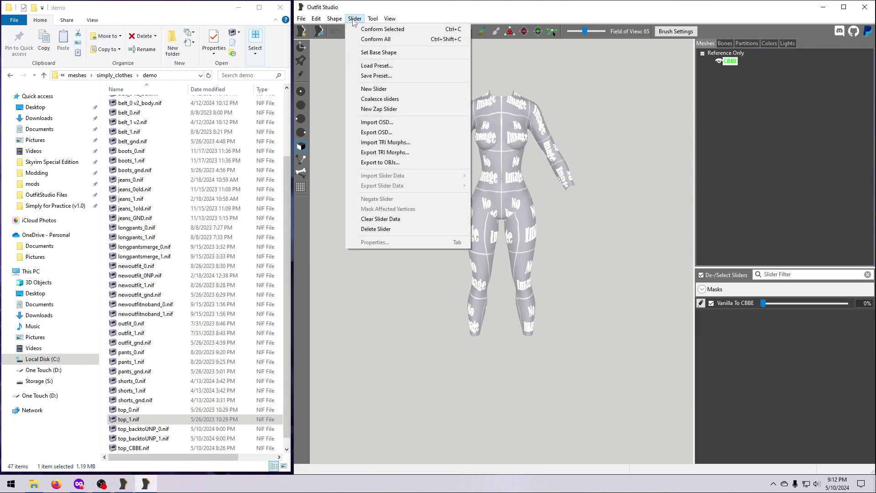
{"action": "left_click", "coordinate": [379, 88]}
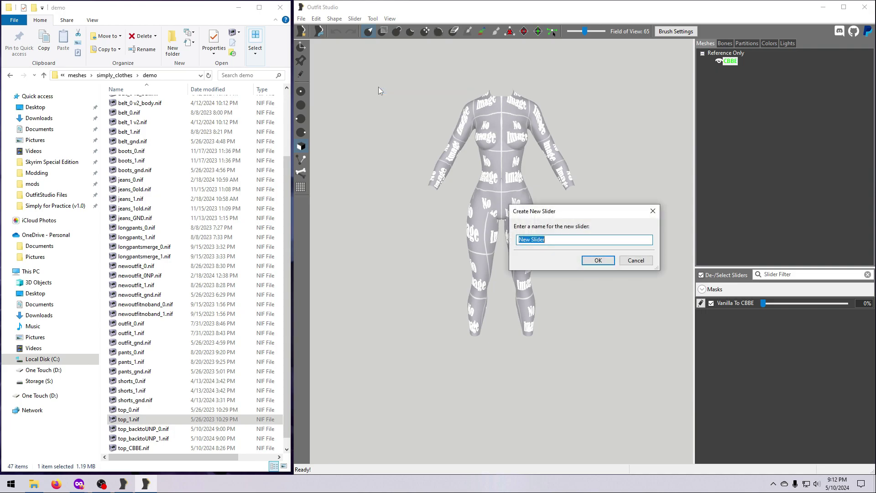
{"action": "type", "text": "CBBE To Vanilla"}
{"action": "key", "text": "Return"}
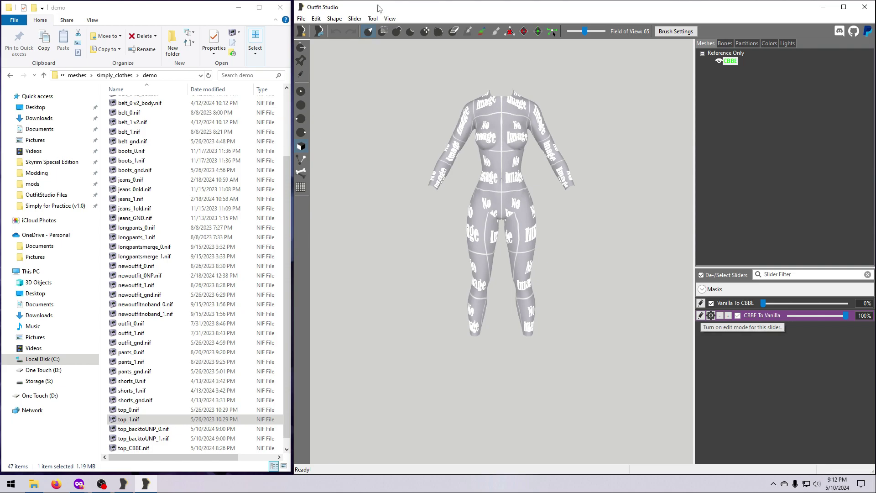
Start a NIF slider data import for CBBE To Vanilla and open the mods folder "Caliente's Beautiful Bodies Enhancer CBBE - v2.0.3"
{"action": "left_click", "coordinate": [354, 19]}
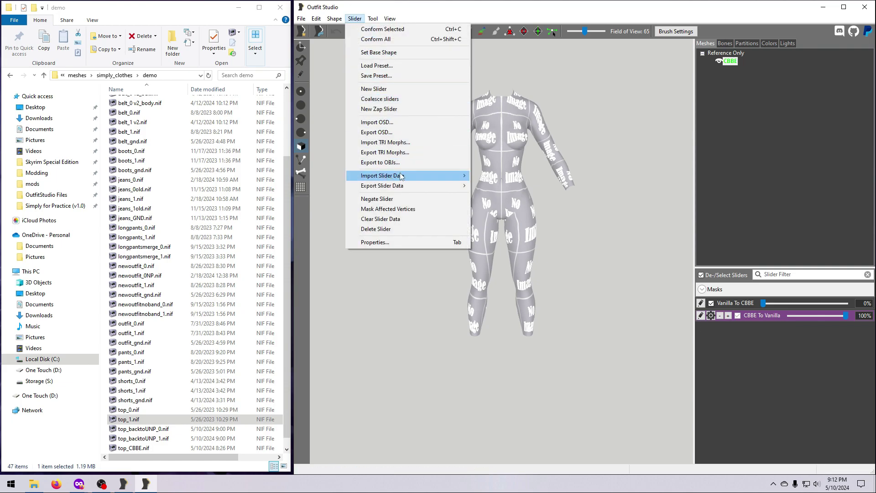
{"action": "mouse_move", "coordinate": [402, 176]}
{"action": "left_click", "coordinate": [506, 177]}
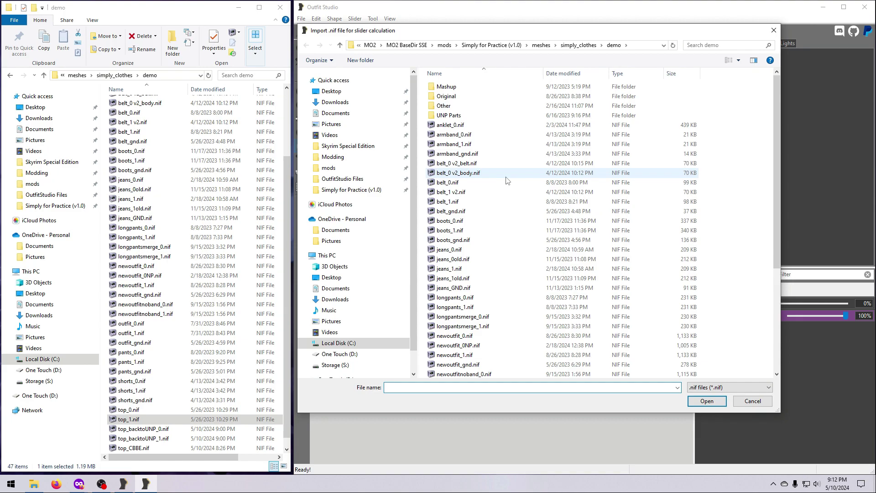
{"action": "left_click", "coordinate": [329, 167]}
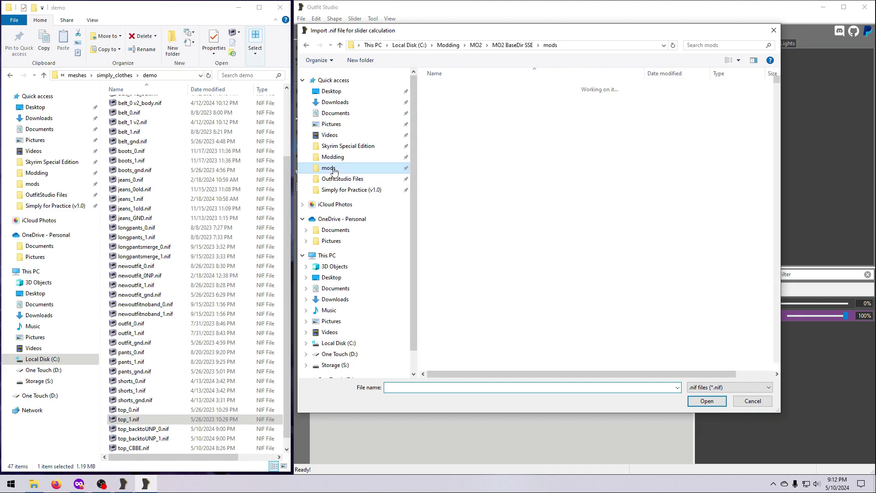
{"action": "left_click_drag", "start_coordinate": [777, 80], "coordinate": [781, 125]}
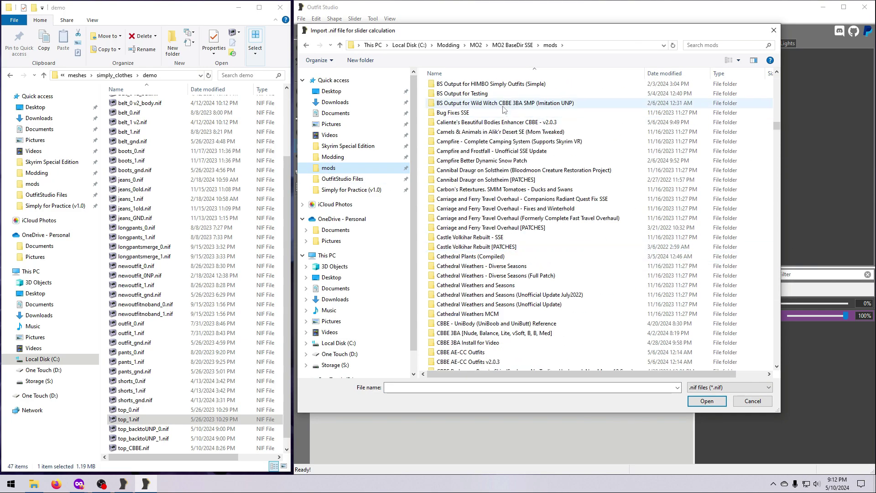
{"action": "double_click", "coordinate": [507, 124]}
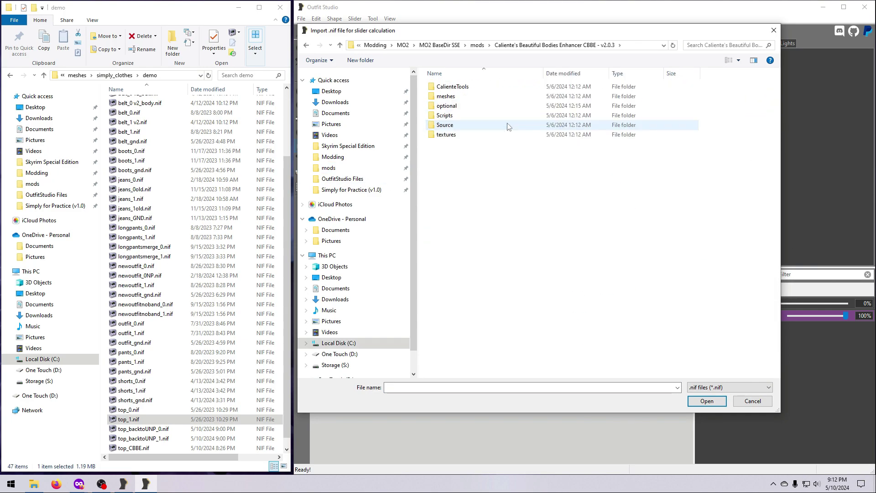
Import Vanilla To CBBE.nif from CalienteTools > BodySlide > ShapeData > References as the slider's data
{"action": "double_click", "coordinate": [457, 87]}
{"action": "left_click", "coordinate": [460, 90]}
{"action": "double_click", "coordinate": [459, 89]}
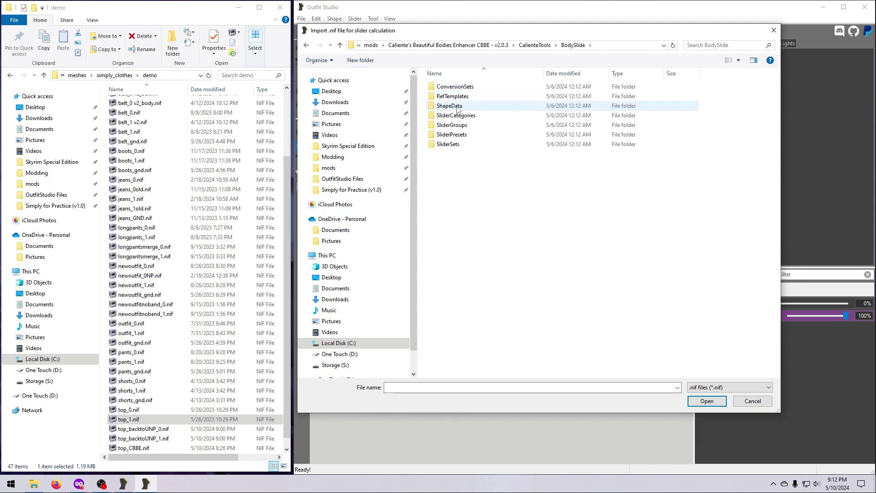
{"action": "double_click", "coordinate": [459, 107]}
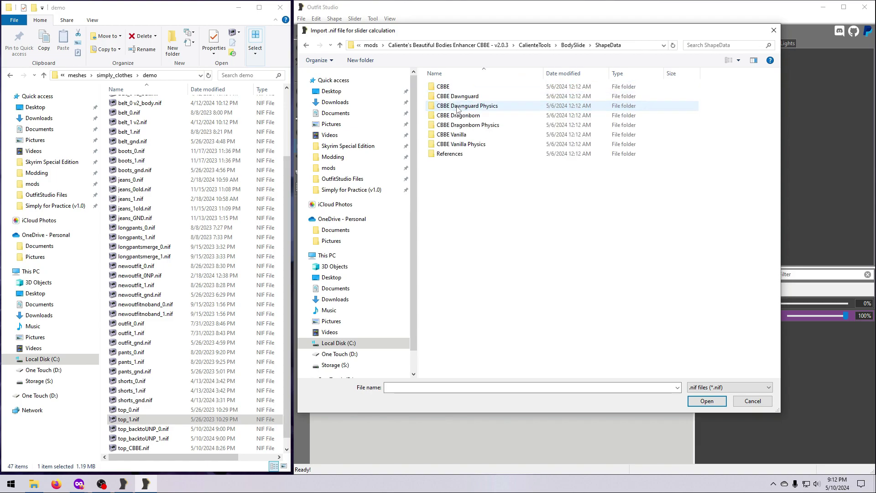
{"action": "double_click", "coordinate": [450, 154]}
{"action": "left_click", "coordinate": [467, 175]}
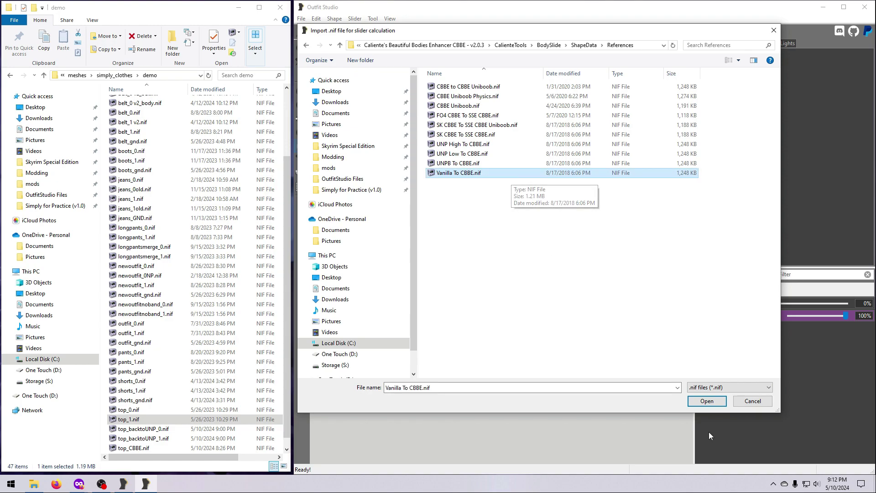
{"action": "left_click", "coordinate": [706, 402]}
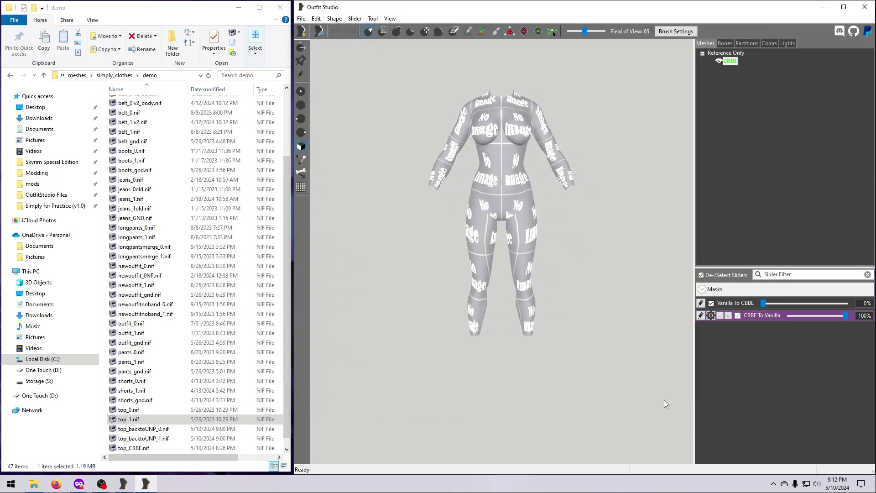
Turn off edit mode for the CBBE To Vanilla slider and preview its morph, leaving it at 0%
{"action": "left_click", "coordinate": [701, 316]}
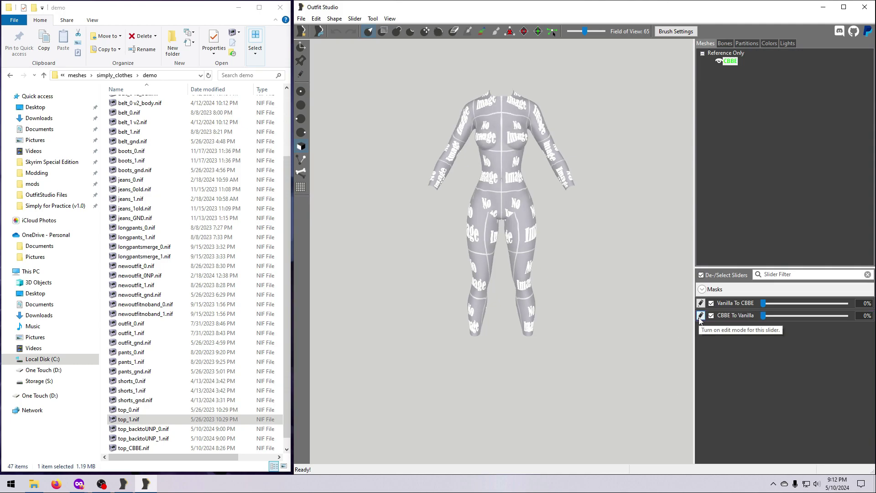
{"action": "left_click_drag", "start_coordinate": [764, 321], "coordinate": [591, 369]}
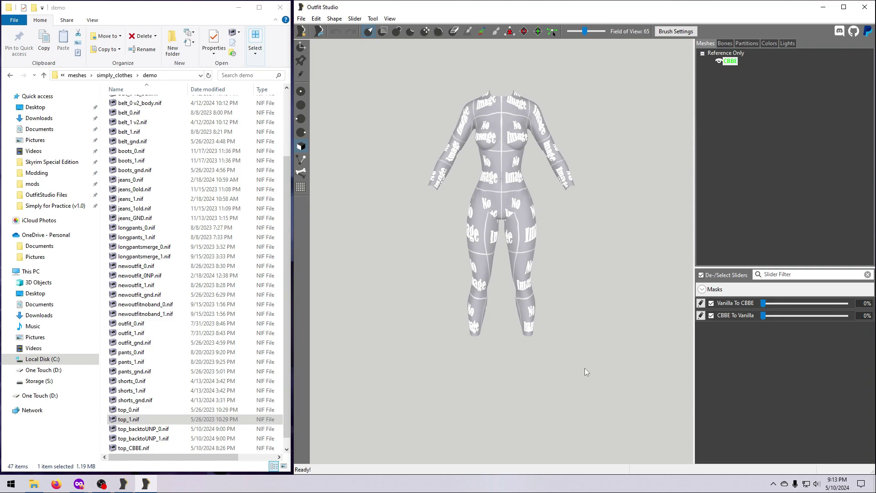
Load top_CBBE.nif from the demo folder into the Outfit Studio project and delete its CBBE_outfit body shape
{"action": "left_click", "coordinate": [139, 449]}
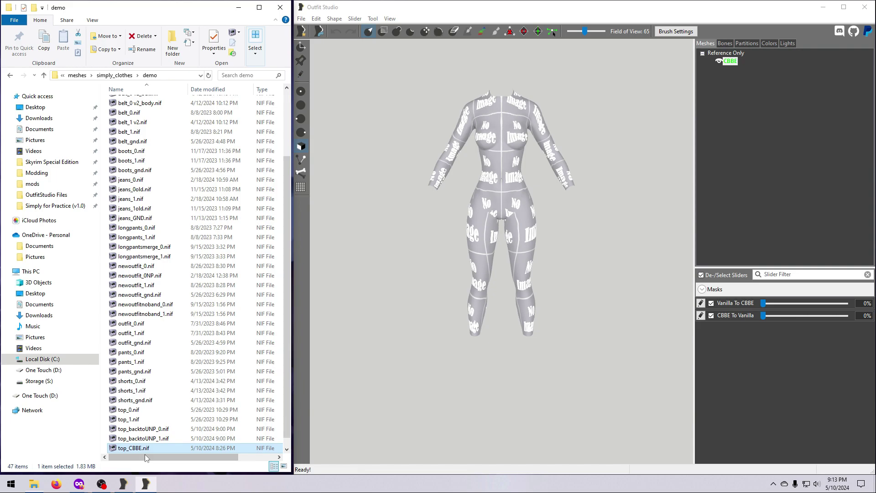
{"action": "left_click_drag", "start_coordinate": [137, 448], "coordinate": [524, 298]}
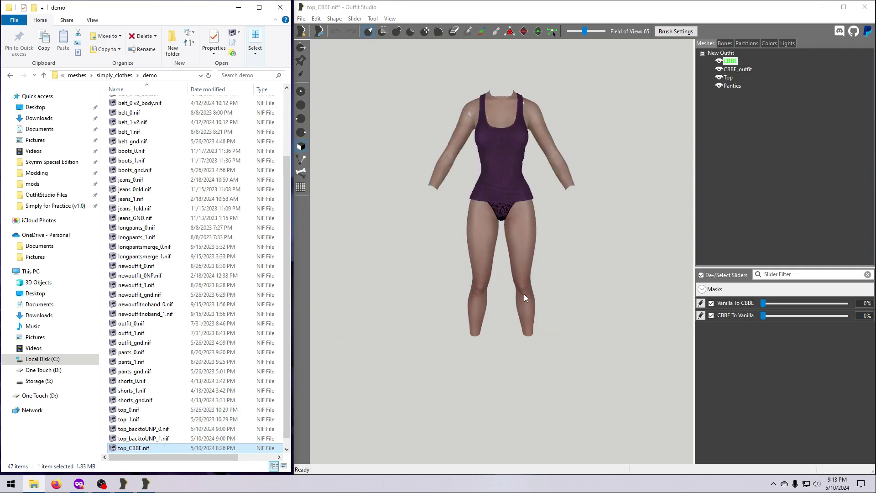
{"action": "left_click", "coordinate": [740, 70]}
{"action": "left_click", "coordinate": [720, 69]}
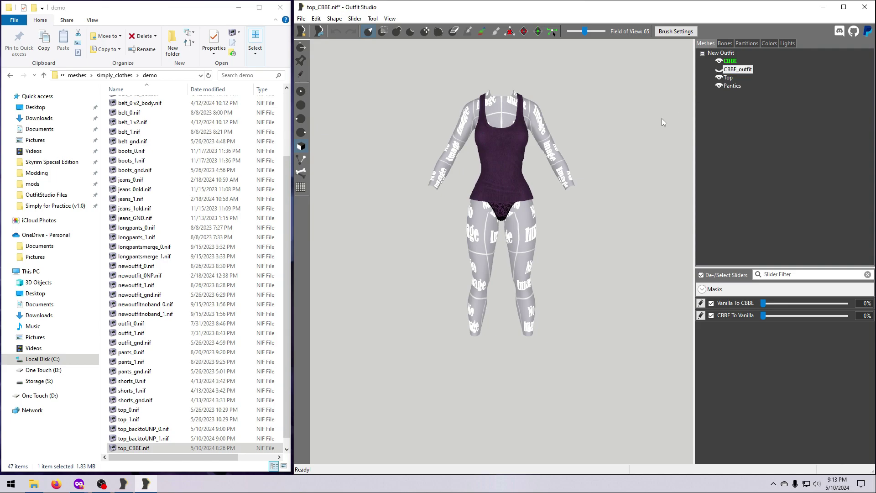
{"action": "right_click", "coordinate": [739, 70]}
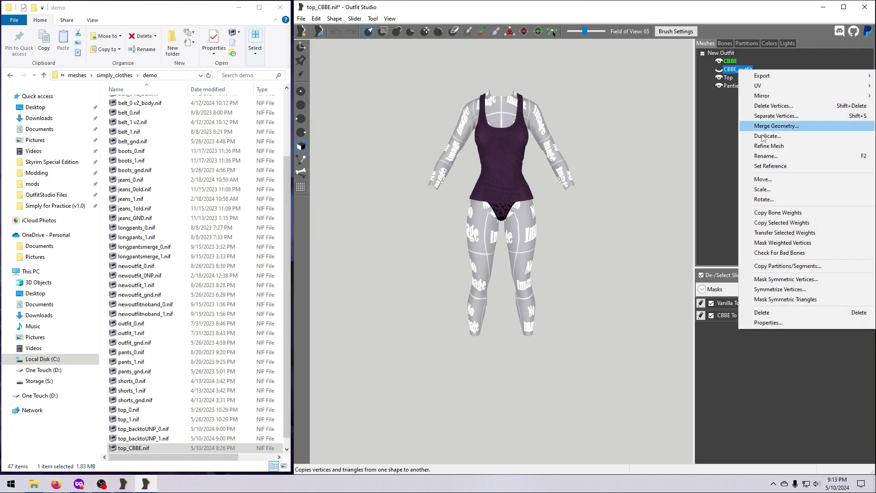
{"action": "left_click", "coordinate": [779, 313]}
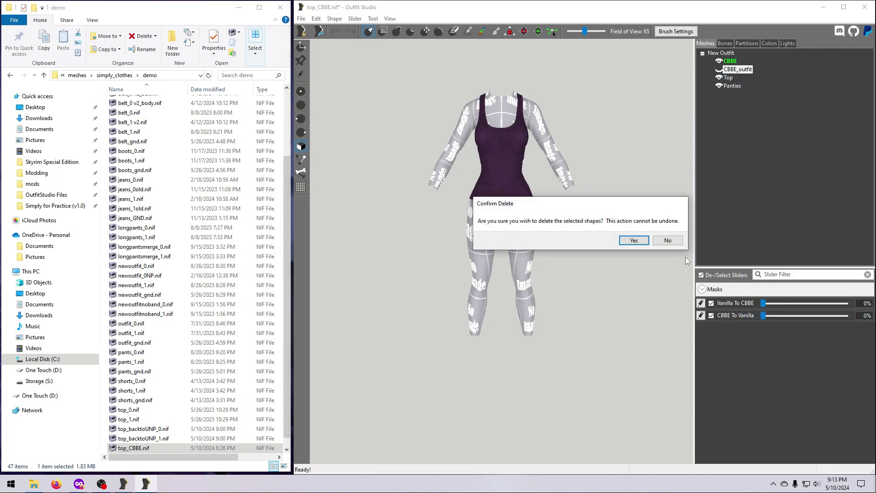
{"action": "left_click", "coordinate": [635, 240]}
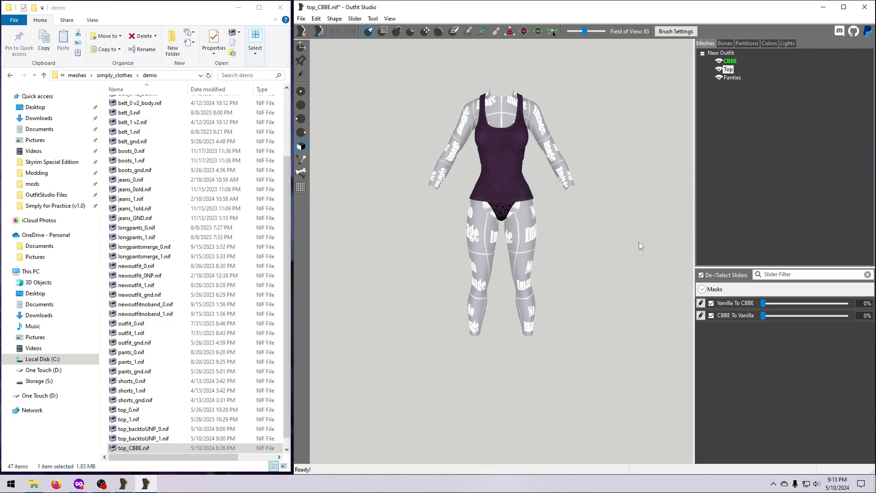
Conform all shapes with search radius 10 and 10 max vertex targets, and set the CBBE To Vanilla slider to 100%
{"action": "left_click", "coordinate": [355, 19]}
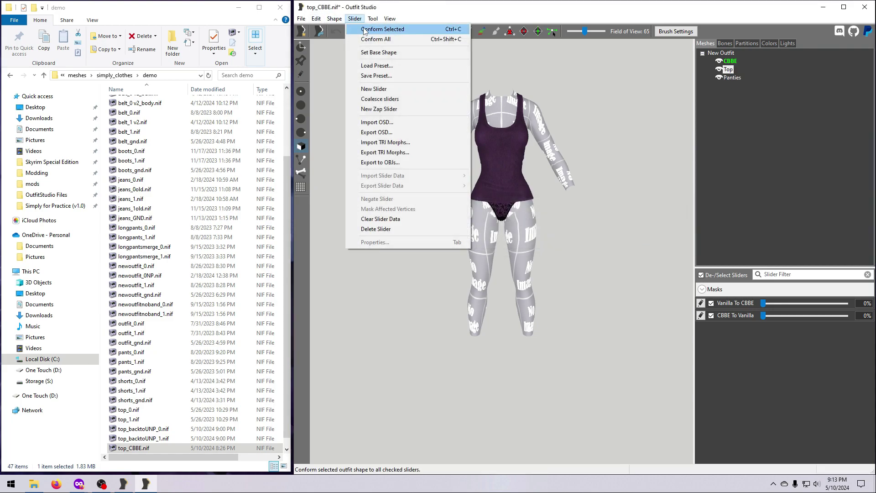
{"action": "left_click", "coordinate": [371, 38]}
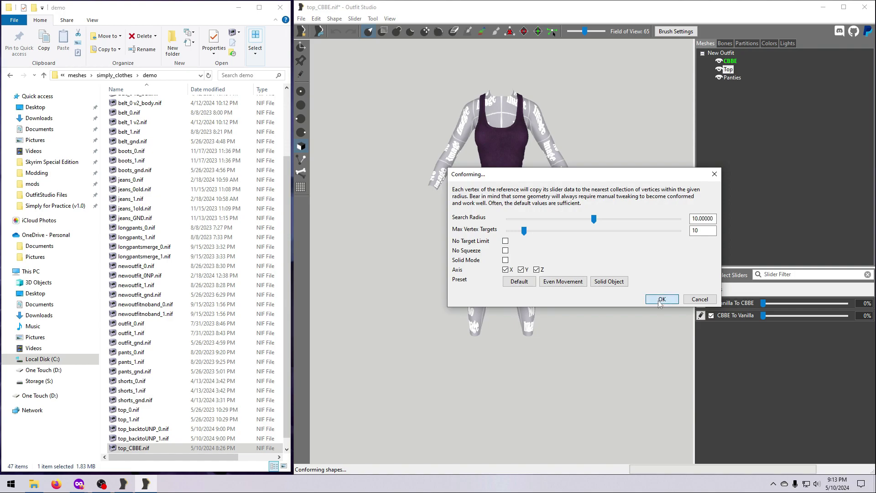
{"action": "left_click", "coordinate": [660, 302]}
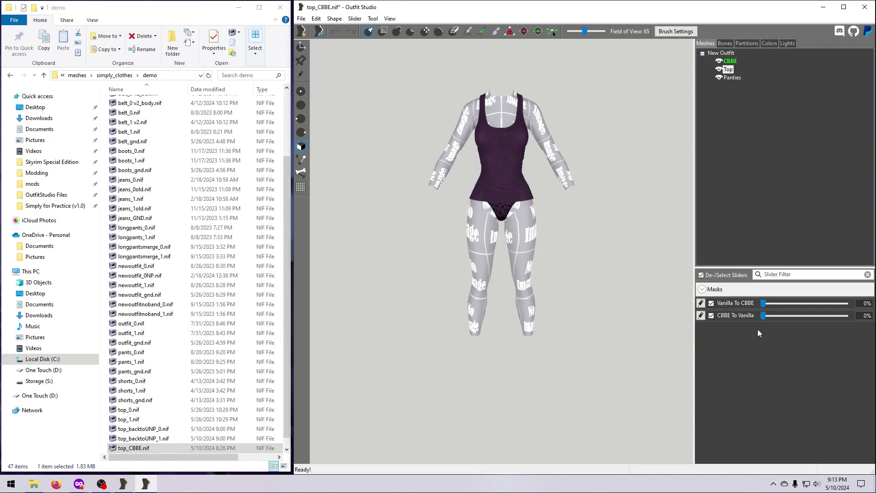
{"action": "left_click_drag", "start_coordinate": [763, 316], "coordinate": [846, 316]}
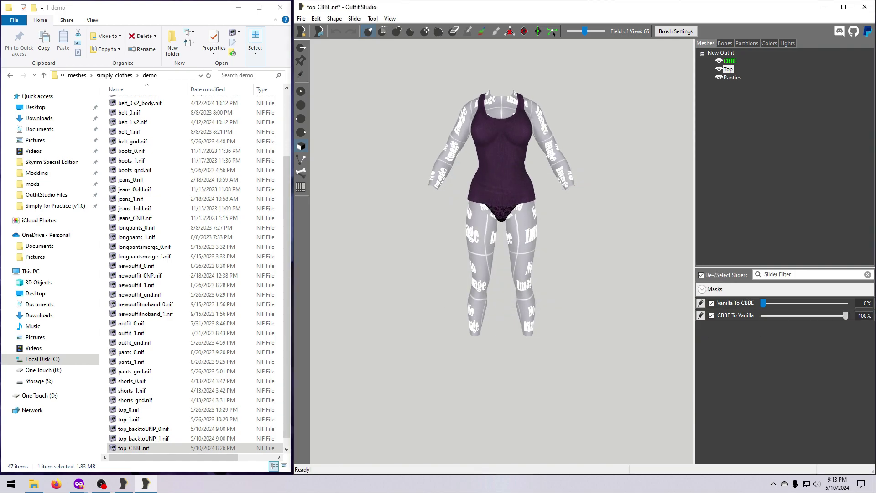
{"action": "mouse_move", "coordinate": [576, 331]}
{"action": "right_mouse_down"}
{"action": "mouse_move", "coordinate": [421, 323]}
{"action": "mouse_move", "coordinate": [581, 332]}
{"action": "right_mouse_up"}
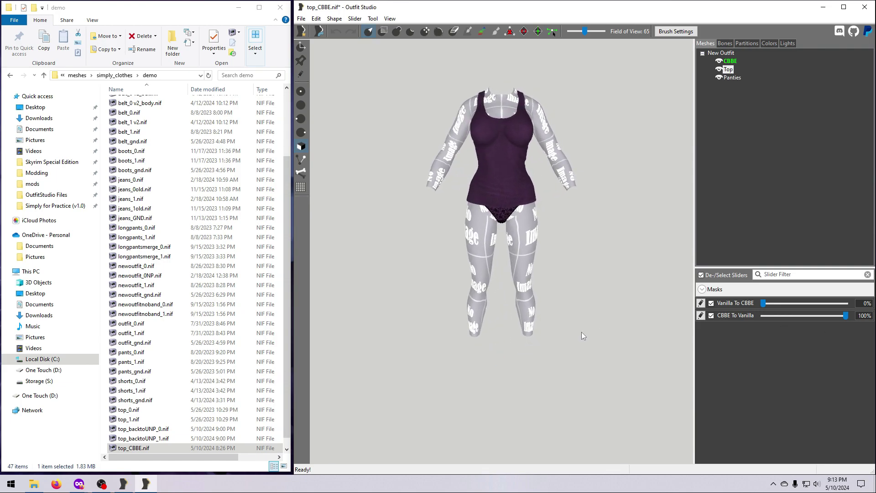
Set the outfit's current CBBE To Vanilla morph as the new base shape for all shapes
{"action": "left_click", "coordinate": [355, 19]}
{"action": "left_click", "coordinate": [380, 53]}
{"action": "scroll", "coordinate": [552, 275], "scroll_direction": "up", "scroll_amount": 5}
{"action": "scroll", "coordinate": [552, 270], "scroll_direction": "down", "scroll_amount": 3}
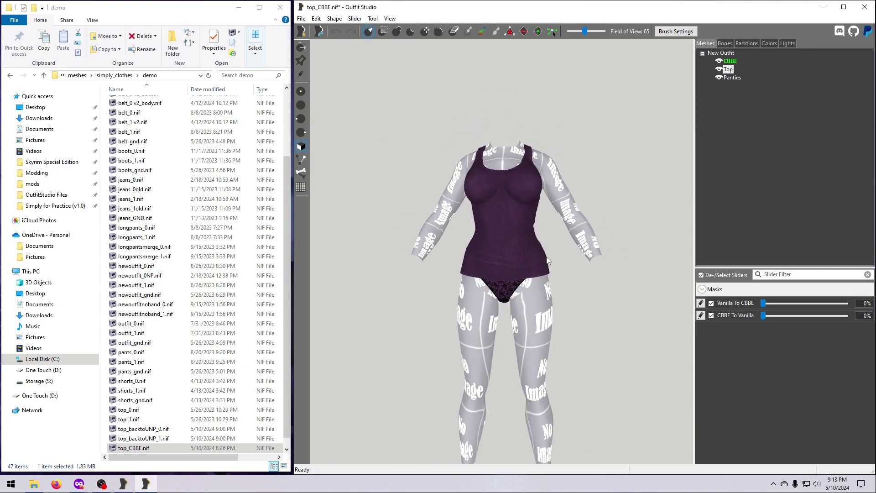
{"action": "scroll", "coordinate": [552, 270], "scroll_direction": "up", "scroll_amount": 1}
{"action": "scroll", "coordinate": [591, 233], "scroll_direction": "up", "scroll_amount": 5}
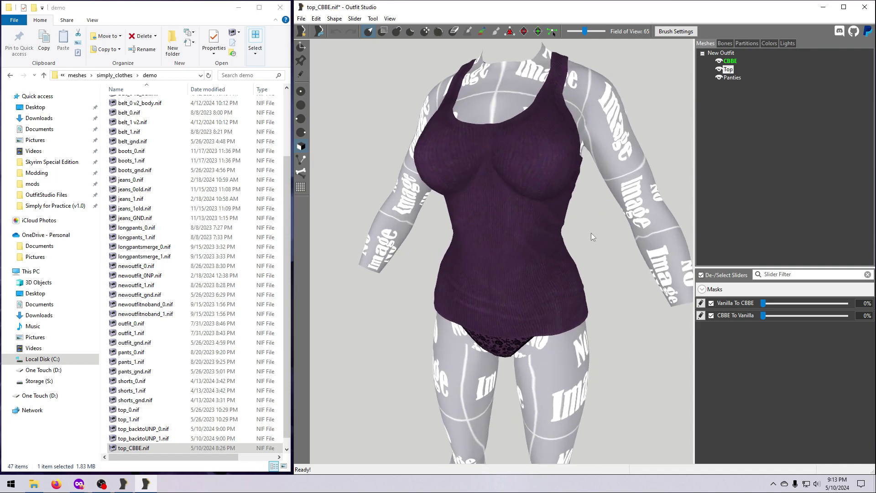
{"action": "scroll", "coordinate": [603, 229], "scroll_direction": "down", "scroll_amount": 2}
Display the Top shape's vertices and smooth the mesh around the middle of the chest with the Smooth brush
{"action": "left_click", "coordinate": [303, 74]}
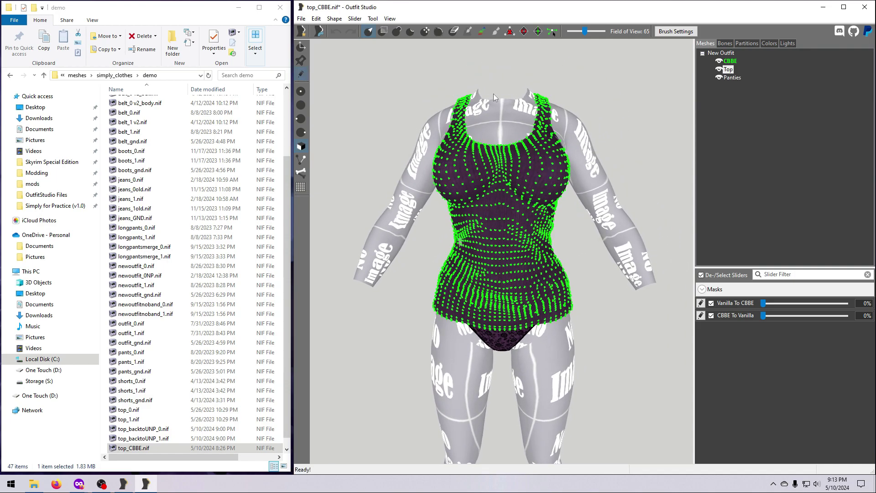
{"action": "scroll", "coordinate": [662, 170], "scroll_direction": "up", "scroll_amount": 4}
{"action": "middle_click_drag", "start_coordinate": [661, 170], "coordinate": [651, 184]}
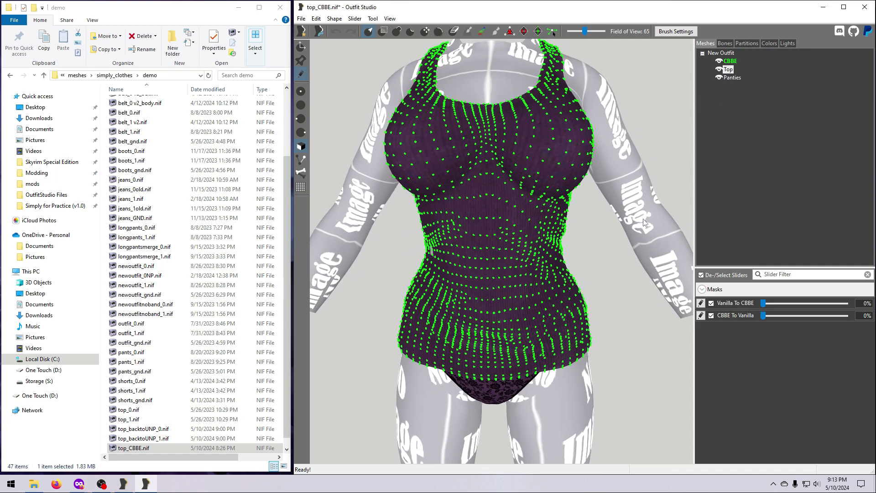
{"action": "left_click", "coordinate": [439, 32]}
{"action": "mouse_move", "coordinate": [478, 158]}
{"action": "left_mouse_down"}
{"action": "mouse_move", "coordinate": [517, 187]}
{"action": "mouse_move", "coordinate": [482, 157]}
{"action": "mouse_move", "coordinate": [493, 163]}
{"action": "left_mouse_up"}
{"action": "scroll", "coordinate": [530, 237], "scroll_direction": "down", "scroll_amount": 3}
{"action": "right_click_drag", "start_coordinate": [631, 261], "coordinate": [598, 262]}
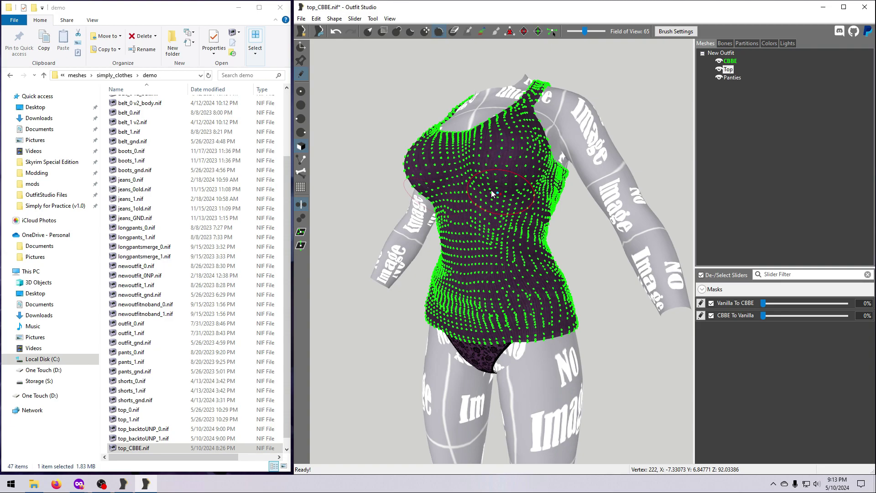
{"action": "right_click_drag", "start_coordinate": [491, 190], "coordinate": [505, 139]}
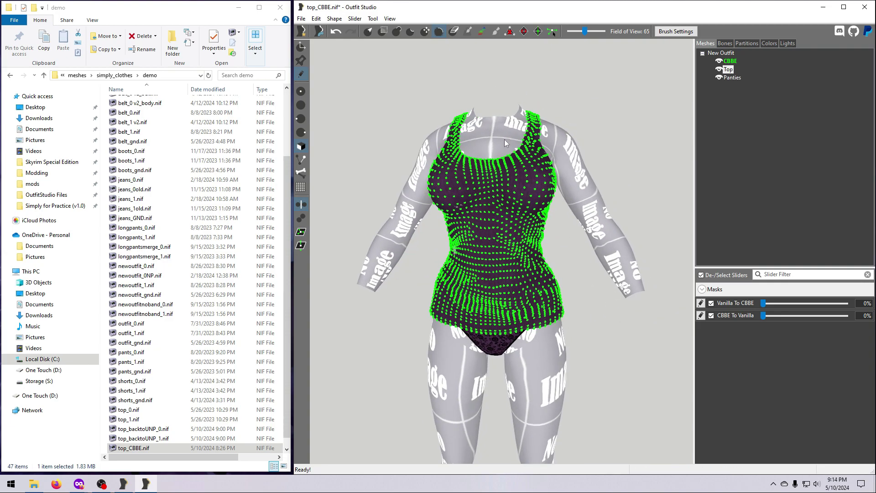
Switch to the Inflate brush, check the Top's waist and chest, and hide the vertex display
{"action": "left_click", "coordinate": [396, 32]}
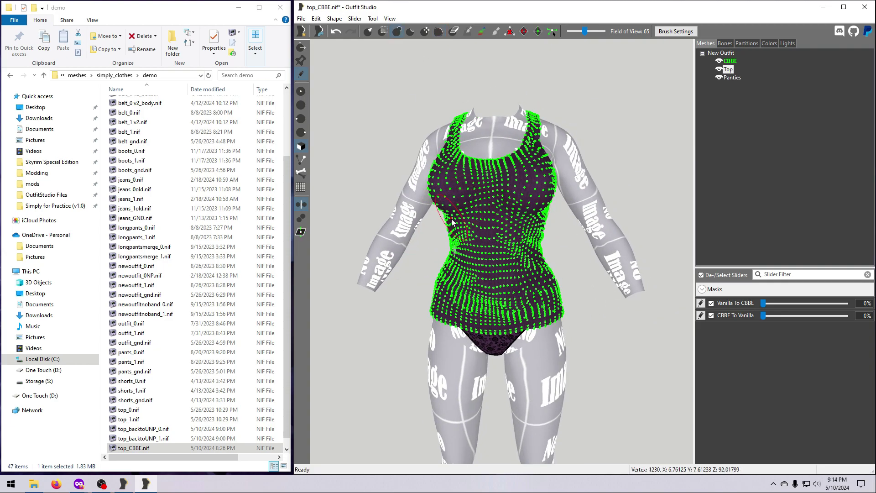
{"action": "mouse_move", "coordinate": [623, 288]}
{"action": "right_mouse_down"}
{"action": "mouse_move", "coordinate": [588, 292]}
{"action": "mouse_move", "coordinate": [604, 286]}
{"action": "mouse_move", "coordinate": [571, 307]}
{"action": "mouse_move", "coordinate": [584, 308]}
{"action": "mouse_move", "coordinate": [503, 232]}
{"action": "mouse_move", "coordinate": [568, 307]}
{"action": "mouse_move", "coordinate": [636, 312]}
{"action": "right_mouse_up"}
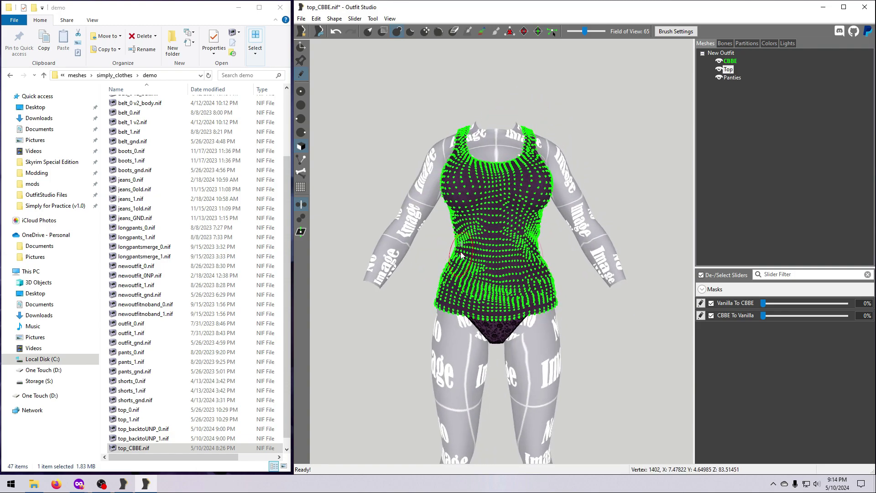
{"action": "mouse_move", "coordinate": [554, 366]}
{"action": "right_mouse_down"}
{"action": "mouse_move", "coordinate": [680, 365]}
{"action": "mouse_move", "coordinate": [623, 357]}
{"action": "mouse_move", "coordinate": [533, 369]}
{"action": "mouse_move", "coordinate": [541, 368]}
{"action": "right_mouse_up"}
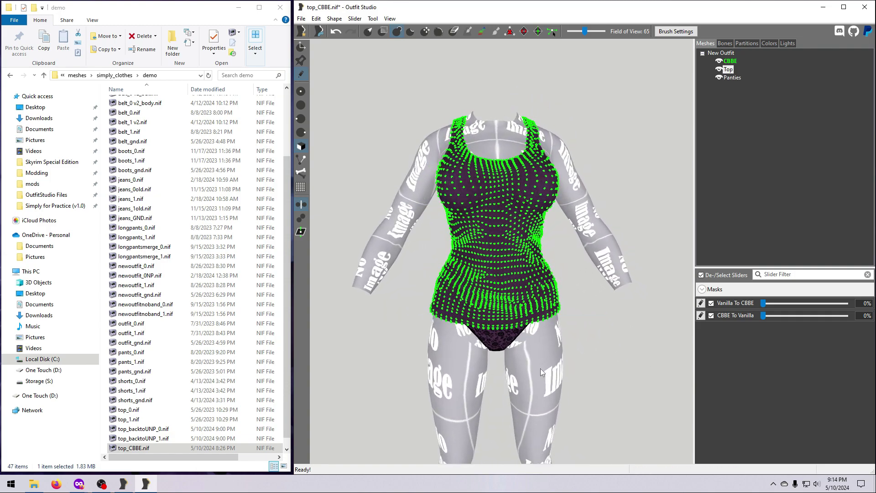
{"action": "left_click", "coordinate": [302, 75]}
{"action": "scroll", "coordinate": [369, 244], "scroll_direction": "down", "scroll_amount": 2}
{"action": "scroll", "coordinate": [369, 241], "scroll_direction": "down", "scroll_amount": 1}
Delete the CBBE reference body shape from the outfit
{"action": "right_click", "coordinate": [730, 60]}
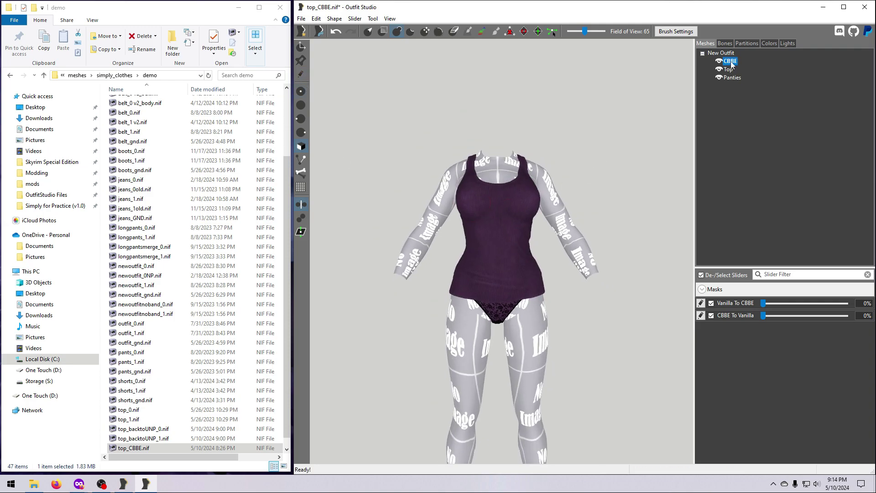
{"action": "left_click", "coordinate": [754, 304]}
{"action": "left_click", "coordinate": [631, 239]}
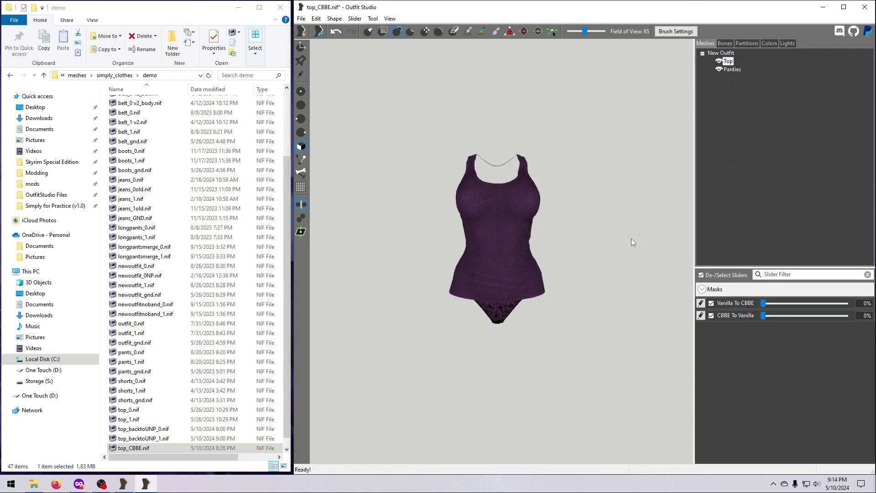
Load femalebody_1.nif from OutfitStudio Files > Skyrim Bodies > Vanilla Female Body into the Outfit Studio project
{"action": "left_click", "coordinate": [47, 194]}
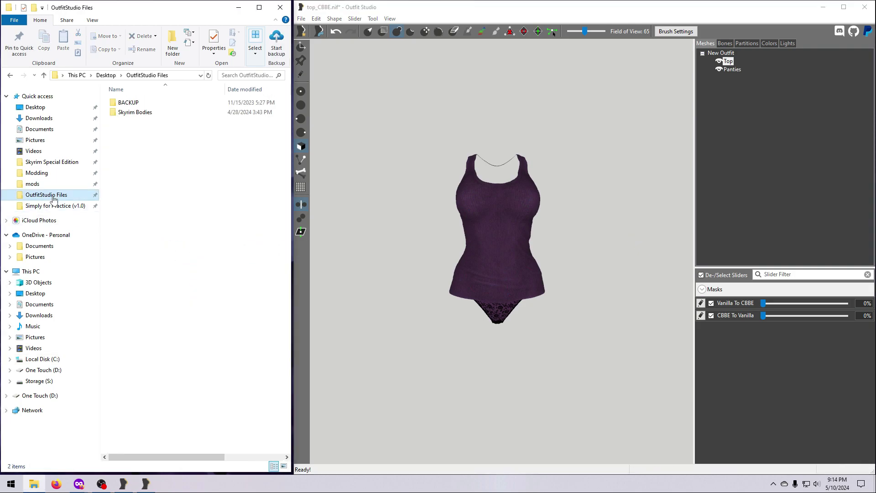
{"action": "left_click", "coordinate": [147, 114]}
{"action": "double_click", "coordinate": [148, 114]}
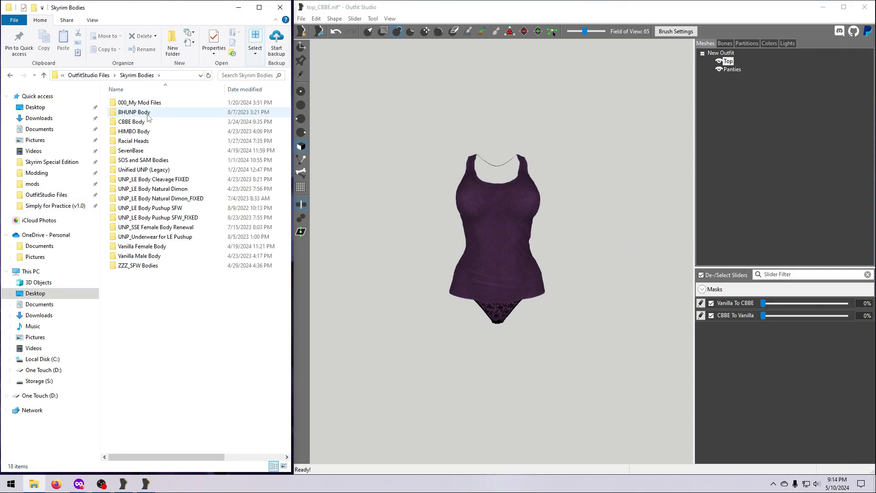
{"action": "double_click", "coordinate": [158, 247]}
{"action": "left_click", "coordinate": [136, 121]}
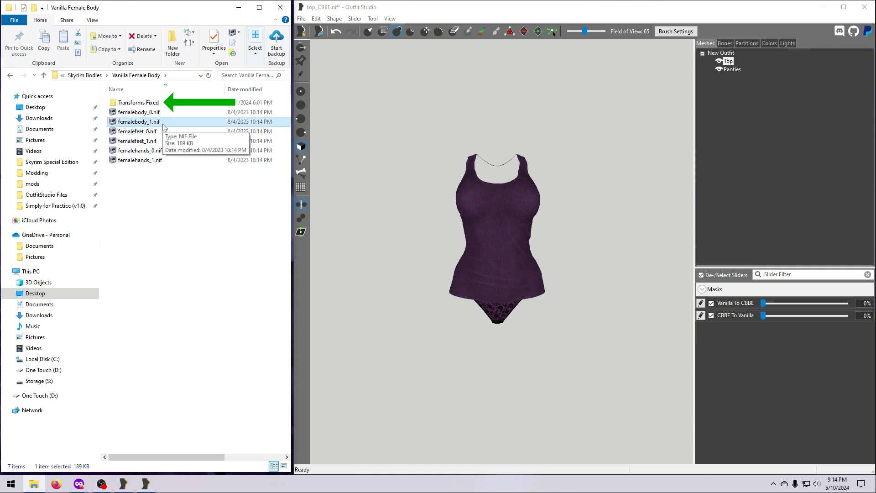
{"action": "left_click_drag", "start_coordinate": [164, 123], "coordinate": [446, 258]}
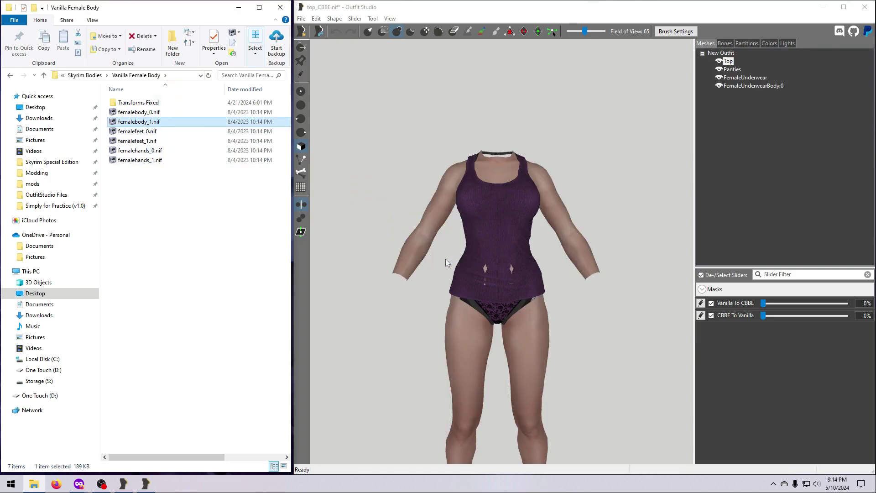
{"action": "scroll", "coordinate": [577, 380], "scroll_direction": "down", "scroll_amount": 3}
{"action": "middle_click_drag", "start_coordinate": [577, 380], "coordinate": [572, 337]}
{"action": "right_click_drag", "start_coordinate": [572, 338], "coordinate": [654, 273]}
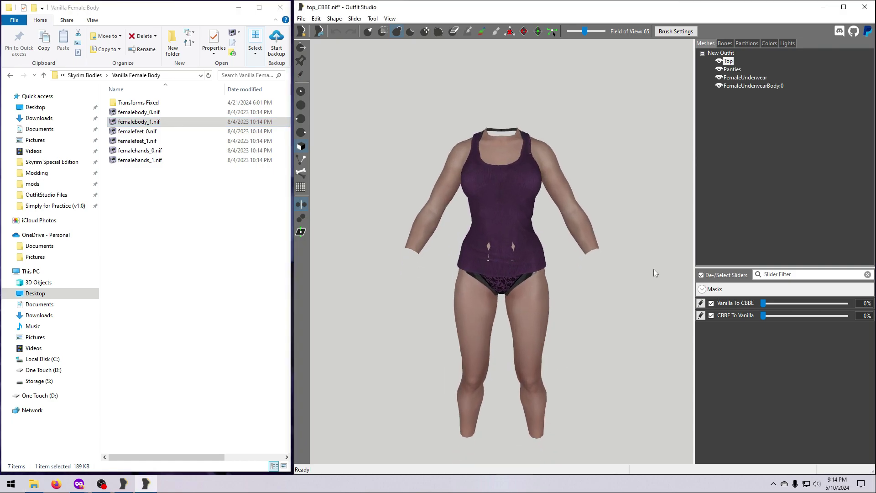
Enable Show Pose in the bone posing settings and apply the pose to the mesh
{"action": "left_click", "coordinate": [725, 43]}
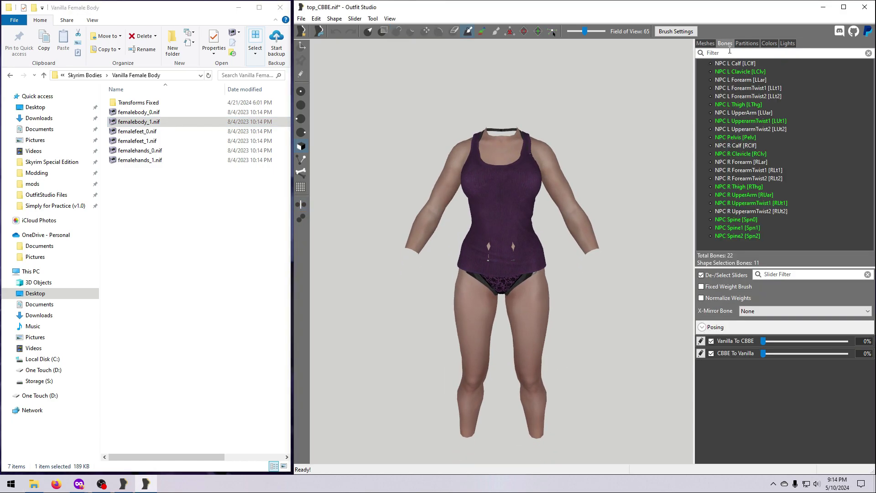
{"action": "left_click", "coordinate": [702, 327]}
{"action": "left_click", "coordinate": [703, 356]}
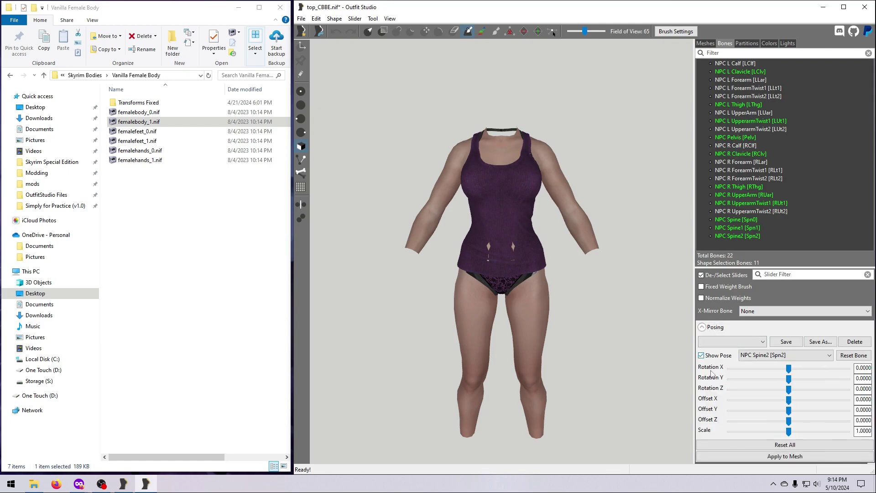
{"action": "left_click", "coordinate": [785, 456]}
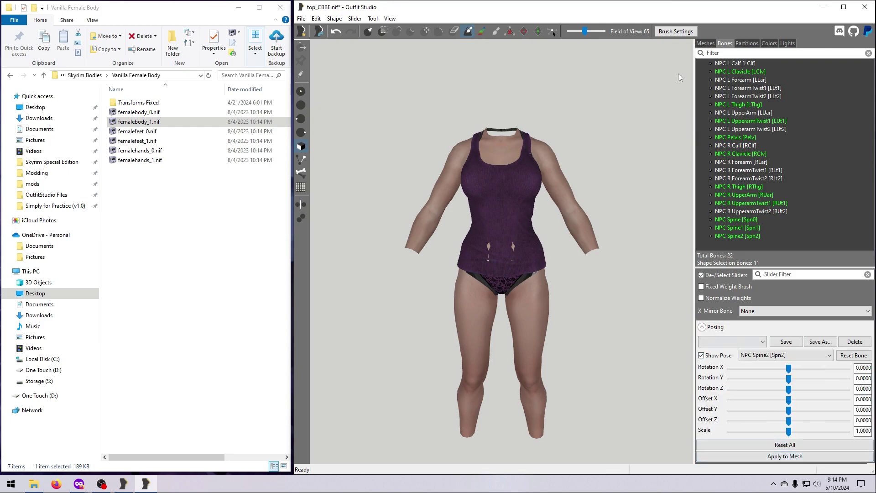
Check the shapes for bad bones and fix FemaleUnderwearBody:0 and FemaleUnderwear with the recommended Update skin option
{"action": "left_click", "coordinate": [705, 44]}
{"action": "left_click", "coordinate": [334, 19]}
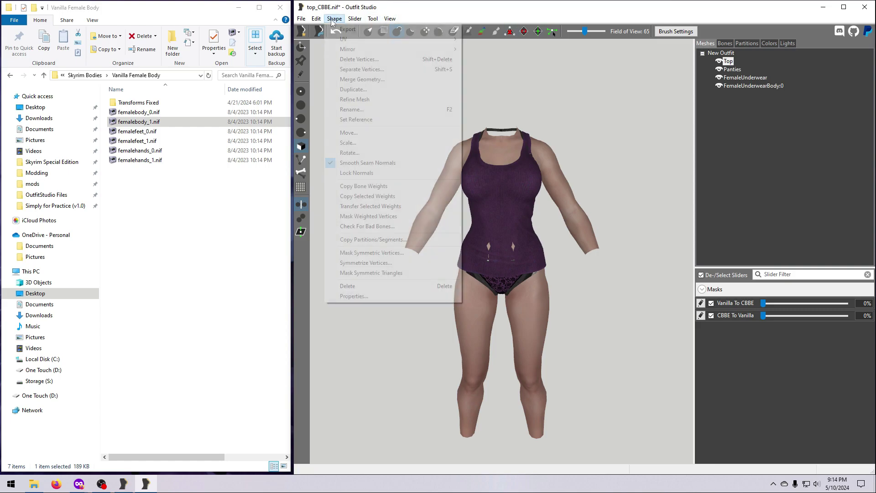
{"action": "left_click", "coordinate": [359, 227]}
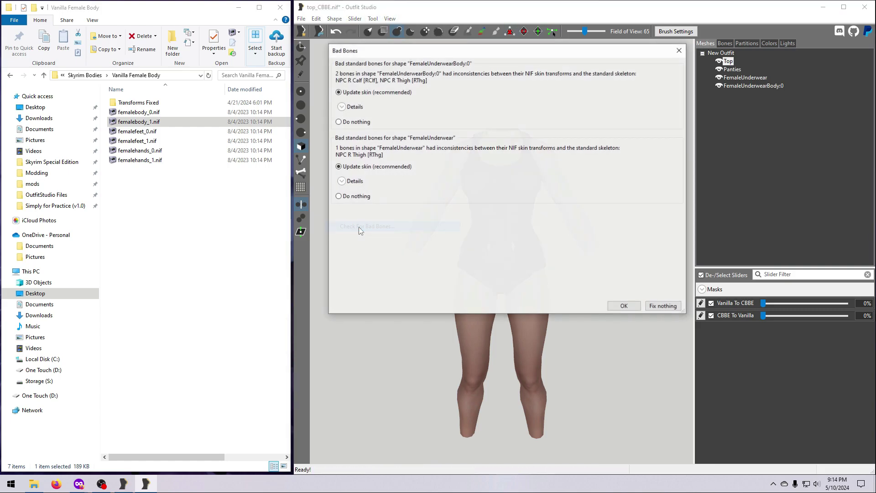
{"action": "left_click", "coordinate": [624, 307]}
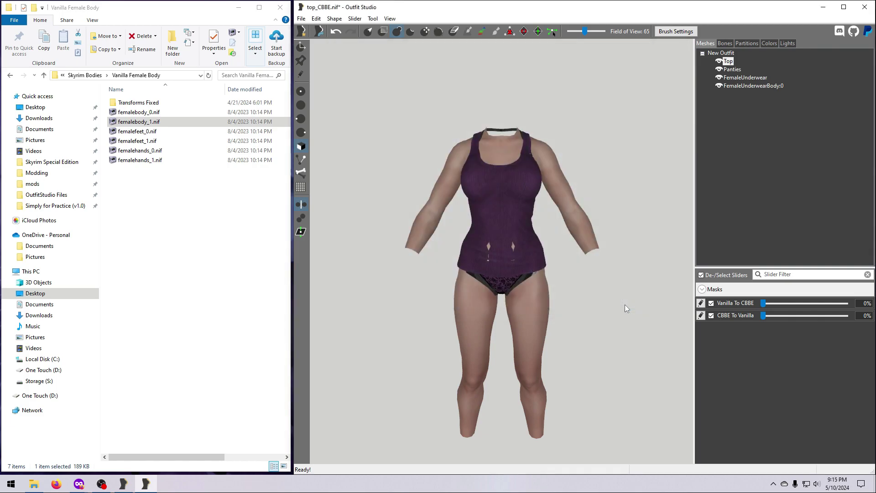
Set the FemaleUnderwear shape's origin coordinates X, Y and Z to 0, recalculating its geometry so it doesn't move
{"action": "left_click", "coordinate": [736, 78]}
{"action": "double_click", "coordinate": [736, 78]}
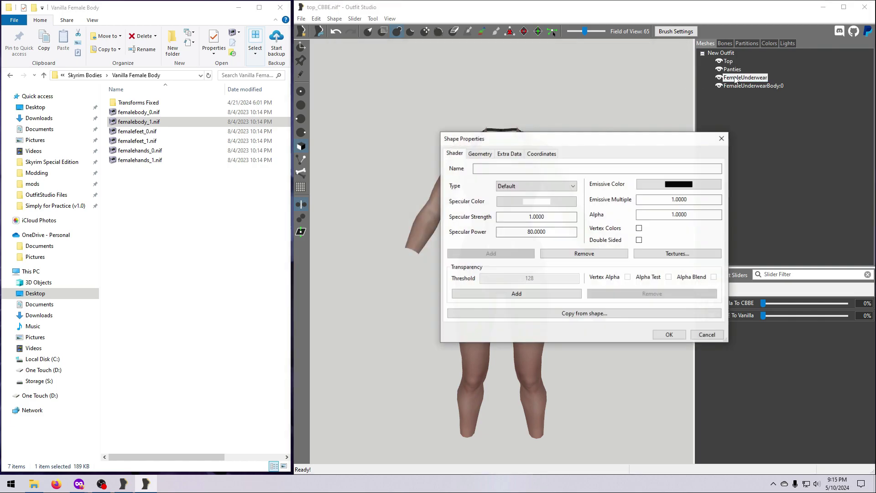
{"action": "left_click", "coordinate": [542, 154]}
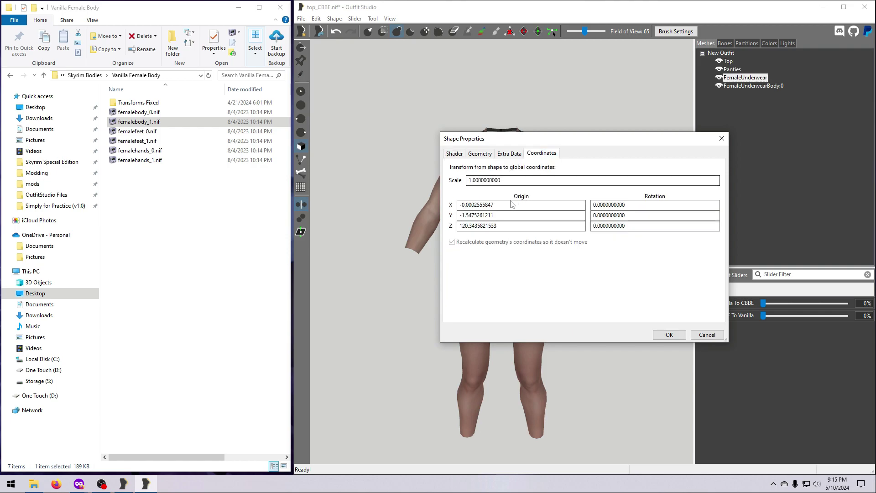
{"action": "left_click_drag", "start_coordinate": [498, 205], "coordinate": [441, 208]}
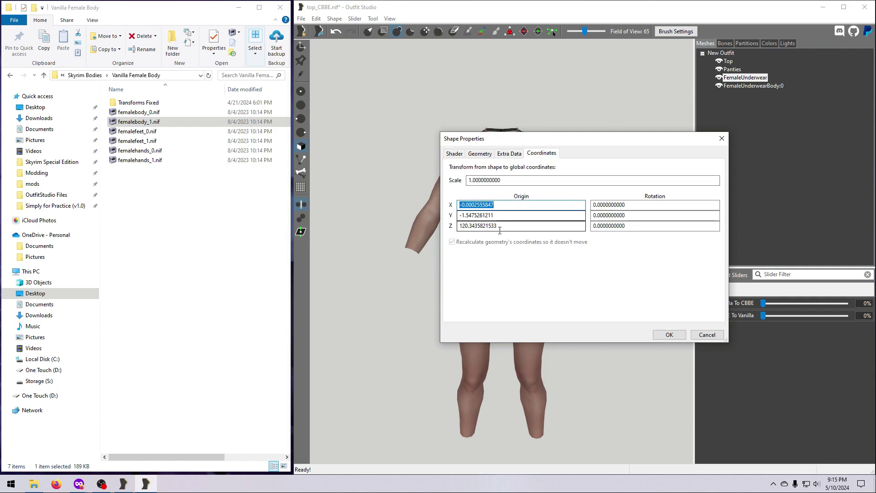
{"action": "type", "text": "0"}
{"action": "left_click_drag", "start_coordinate": [499, 215], "coordinate": [439, 227]}
{"action": "type", "text": "0"}
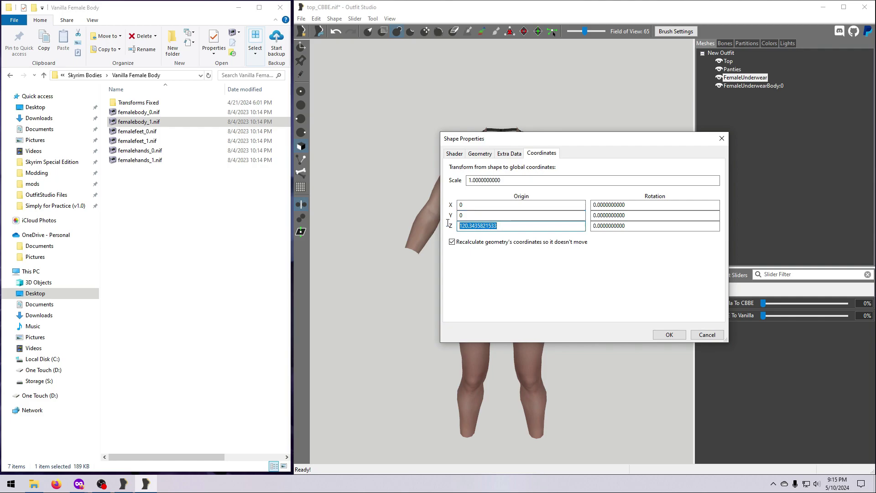
{"action": "type", "text": "0"}
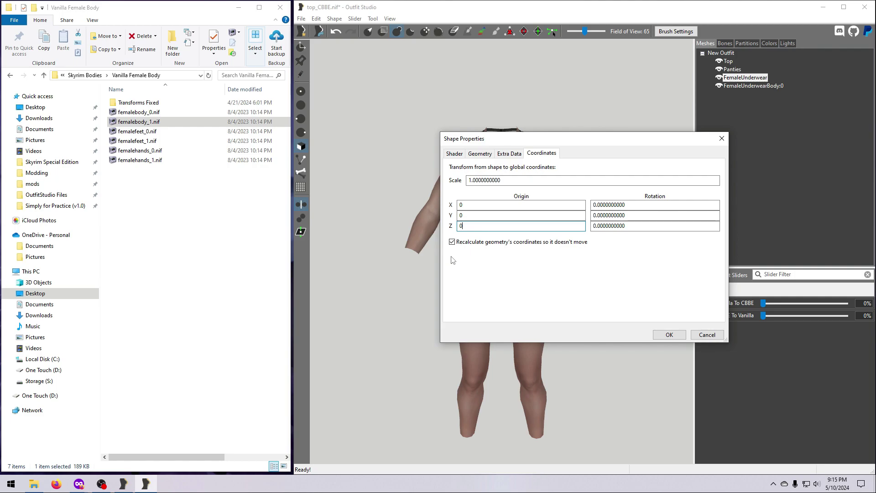
{"action": "left_click", "coordinate": [660, 335]}
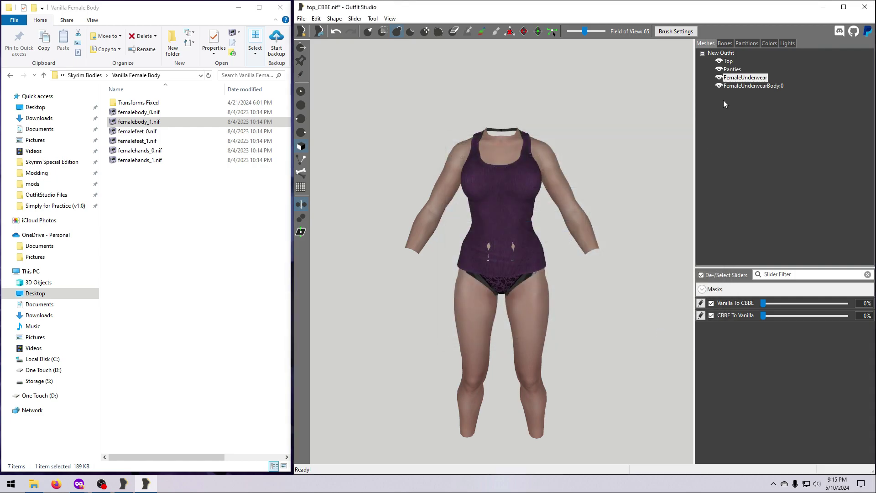
Set the FemaleUnderwearBody:0 shape's X, Y and Z origin to 0 without moving its geometry, and reset the project's transforms
{"action": "double_click", "coordinate": [734, 86]}
{"action": "type", "text": "0"}
{"action": "key", "text": "Tab"}
{"action": "type", "text": "0"}
{"action": "key", "text": "Tab"}
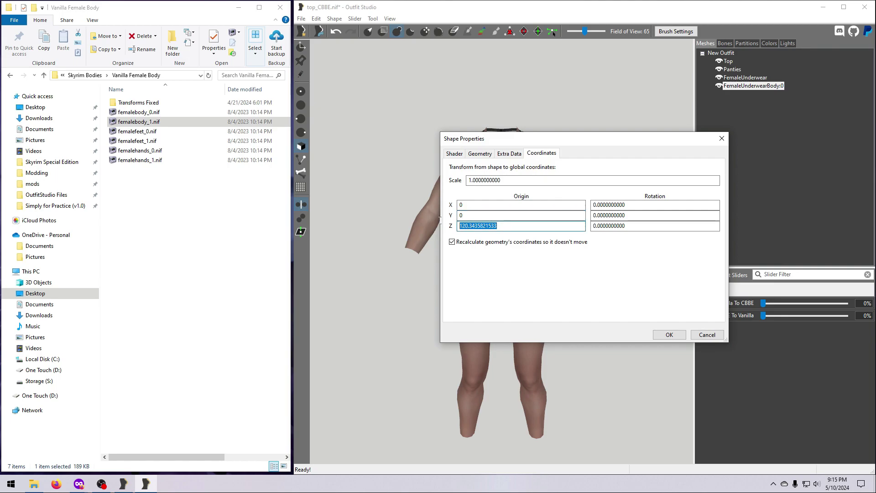
{"action": "type", "text": "0"}
{"action": "left_click", "coordinate": [664, 334]}
{"action": "left_click", "coordinate": [316, 19]}
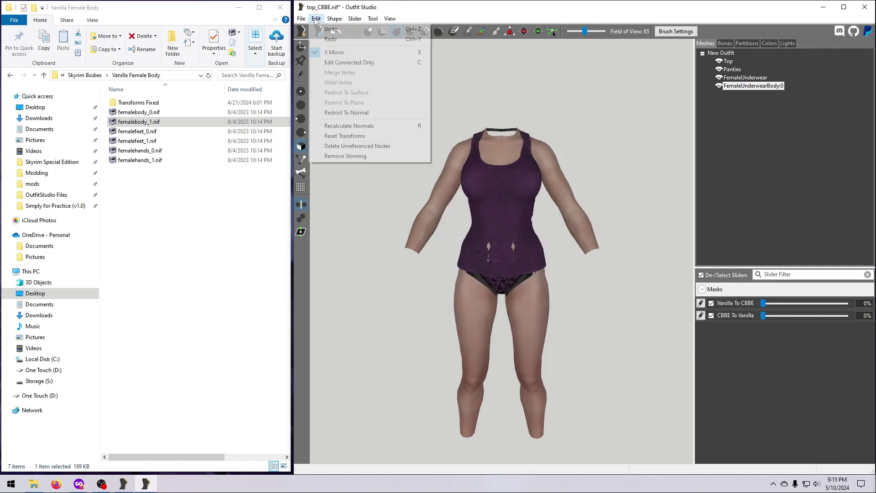
{"action": "left_click", "coordinate": [347, 135]}
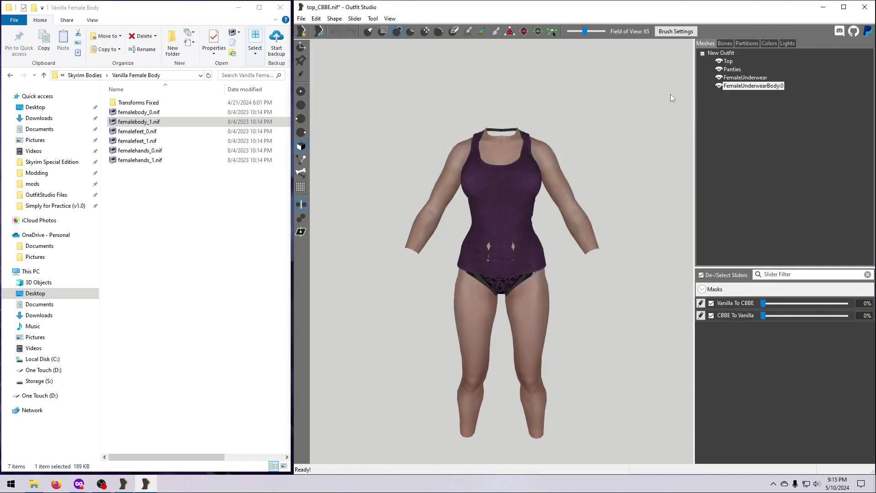
Temporarily hide the FemaleUnderwear shape to inspect the vanilla body beneath the outfit, leaving the shape displayed
{"action": "left_click", "coordinate": [720, 77]}
{"action": "mouse_move", "coordinate": [637, 305]}
{"action": "right_mouse_down"}
{"action": "mouse_move", "coordinate": [634, 296]}
{"action": "mouse_move", "coordinate": [484, 300]}
{"action": "mouse_move", "coordinate": [638, 296]}
{"action": "right_mouse_up"}
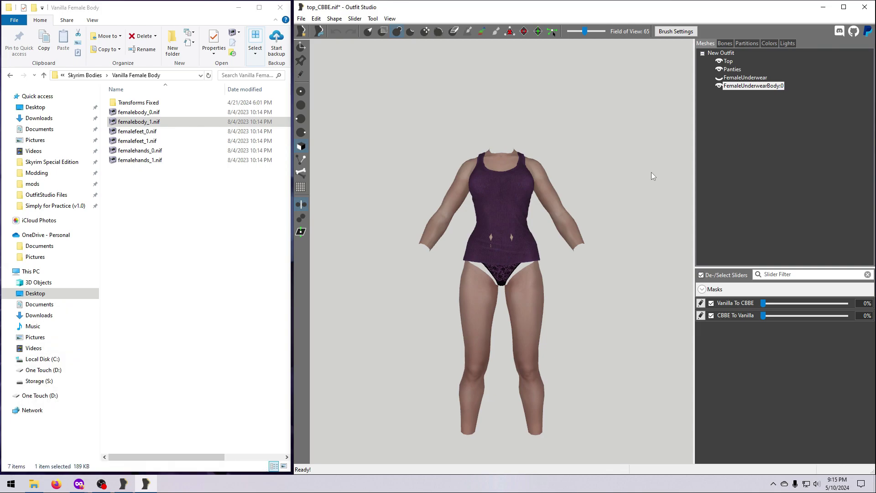
{"action": "double_click", "coordinate": [719, 79]}
{"action": "right_click_drag", "start_coordinate": [625, 304], "coordinate": [620, 311]}
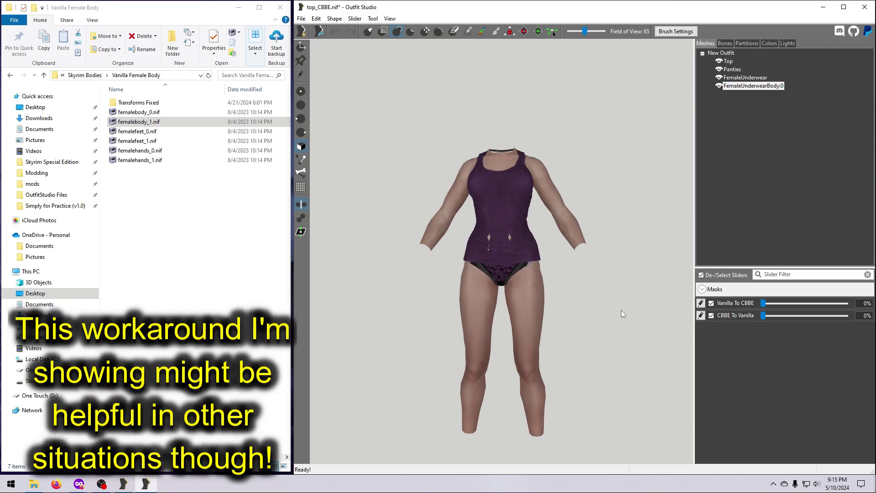
Reposition the Panties shape over the hips of the vanilla body with the Transform tool
{"action": "left_click", "coordinate": [731, 69]}
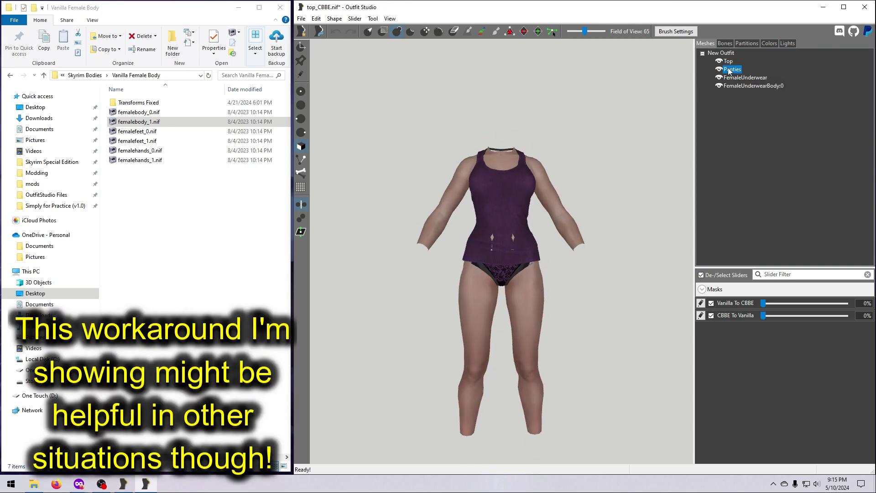
{"action": "scroll", "coordinate": [605, 310], "scroll_direction": "up", "scroll_amount": 5}
{"action": "left_click", "coordinate": [301, 48]}
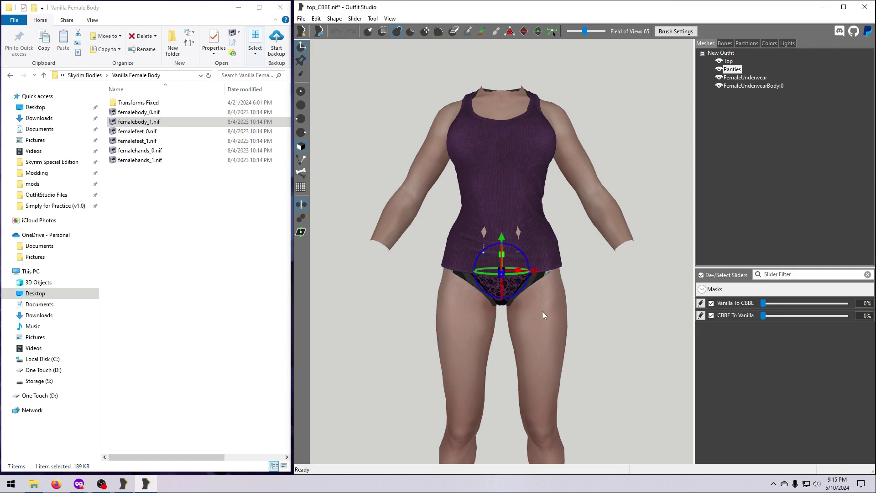
{"action": "right_click_drag", "start_coordinate": [542, 311], "coordinate": [556, 350]}
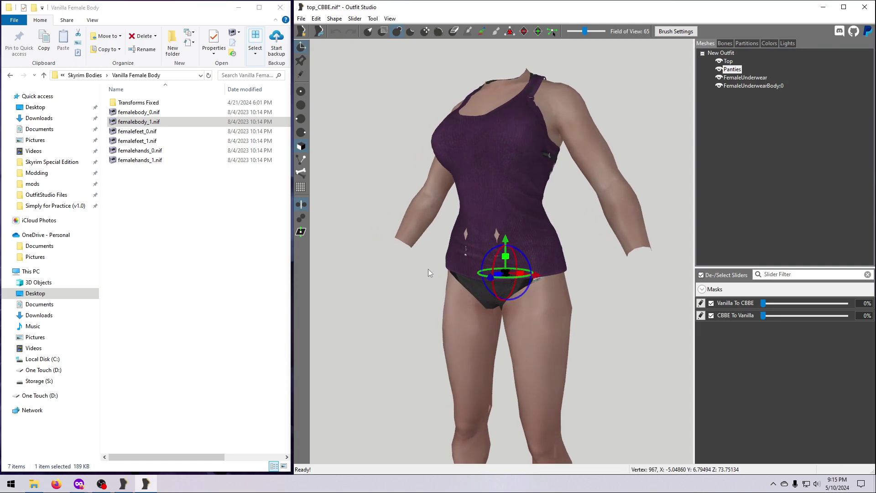
{"action": "right_click_drag", "start_coordinate": [426, 268], "coordinate": [397, 84]}
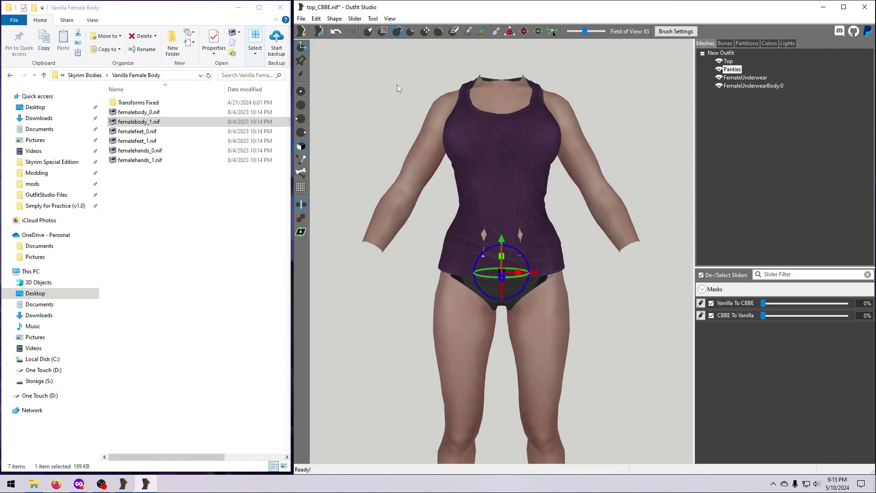
{"action": "left_click", "coordinate": [303, 47]}
Hide the FemaleUnderwearBody:0 and FemaleUnderwear shapes so the Panties can be worked on without the body
{"action": "scroll", "coordinate": [506, 311], "scroll_direction": "down", "scroll_amount": 3}
{"action": "right_click_drag", "start_coordinate": [522, 327], "coordinate": [500, 317]}
{"action": "scroll", "coordinate": [499, 305], "scroll_direction": "down", "scroll_amount": 2}
{"action": "left_click", "coordinate": [720, 86]}
{"action": "left_click", "coordinate": [719, 78]}
{"action": "mouse_move", "coordinate": [650, 229]}
{"action": "right_mouse_down"}
{"action": "mouse_move", "coordinate": [609, 239]}
{"action": "mouse_move", "coordinate": [648, 238]}
{"action": "right_mouse_up"}
Hide the Top and paint a mask over all Panties vertices except the small crotch piece, with vertices displayed
{"action": "left_click", "coordinate": [383, 31]}
{"action": "left_click", "coordinate": [301, 74]}
{"action": "scroll", "coordinate": [456, 281], "scroll_direction": "up", "scroll_amount": 4}
{"action": "mouse_move", "coordinate": [420, 274]}
{"action": "right_mouse_down"}
{"action": "mouse_move", "coordinate": [455, 281]}
{"action": "mouse_move", "coordinate": [420, 271]}
{"action": "right_mouse_up"}
{"action": "right_click_drag", "start_coordinate": [498, 231], "coordinate": [511, 241]}
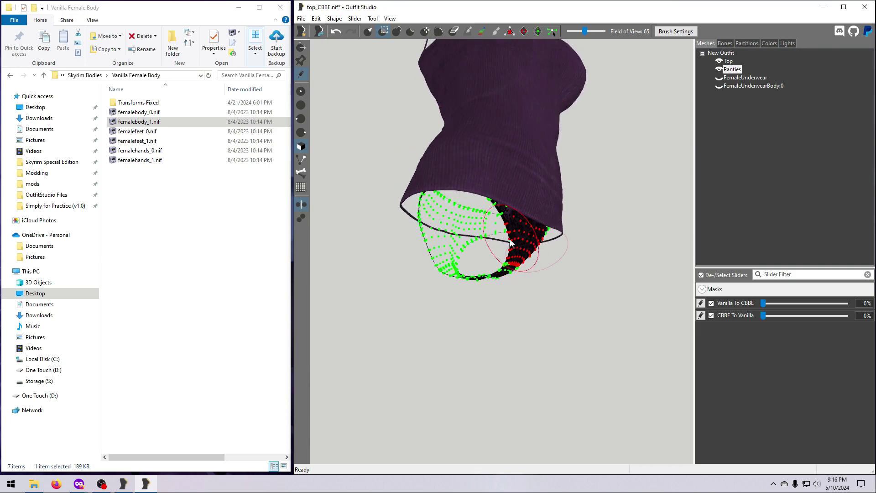
{"action": "left_click_drag", "start_coordinate": [510, 241], "coordinate": [516, 249]}
{"action": "mouse_move", "coordinate": [587, 303]}
{"action": "right_mouse_down"}
{"action": "mouse_move", "coordinate": [566, 292]}
{"action": "mouse_move", "coordinate": [525, 223]}
{"action": "right_mouse_up"}
{"action": "left_click_drag", "start_coordinate": [525, 224], "coordinate": [552, 203]}
{"action": "left_click", "coordinate": [720, 61]}
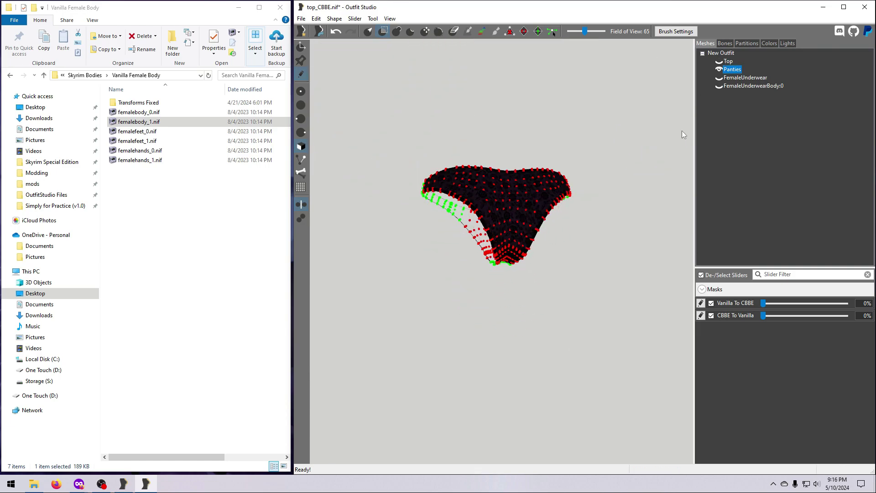
{"action": "right_click_drag", "start_coordinate": [607, 219], "coordinate": [539, 201]}
{"action": "left_click_drag", "start_coordinate": [508, 194], "coordinate": [461, 199]}
{"action": "right_click_drag", "start_coordinate": [567, 224], "coordinate": [606, 242]}
Invert the Panties mask, delete the unmasked vertices so only the crotch piece is kept, and clear the mask
{"action": "left_click", "coordinate": [373, 20]}
{"action": "left_click", "coordinate": [397, 85]}
{"action": "left_click", "coordinate": [335, 19]}
{"action": "left_click", "coordinate": [360, 246]}
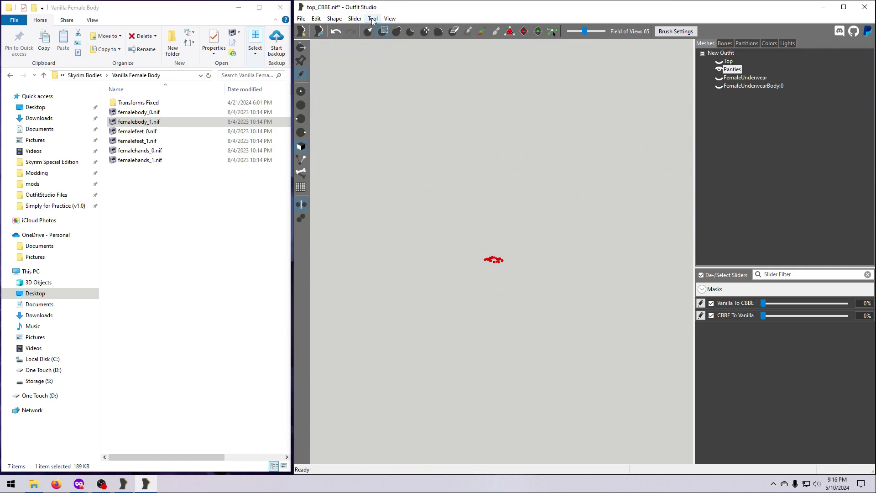
{"action": "left_click", "coordinate": [373, 20]}
{"action": "left_click", "coordinate": [396, 75]}
Show the FemaleUnderwear, FemaleUnderwearBody:0 and Top shapes again and check the underwear from behind
{"action": "double_click", "coordinate": [719, 78]}
{"action": "left_click", "coordinate": [720, 86]}
{"action": "left_click", "coordinate": [719, 86]}
{"action": "scroll", "coordinate": [548, 228], "scroll_direction": "up", "scroll_amount": 4}
{"action": "right_click_drag", "start_coordinate": [502, 228], "coordinate": [643, 242]}
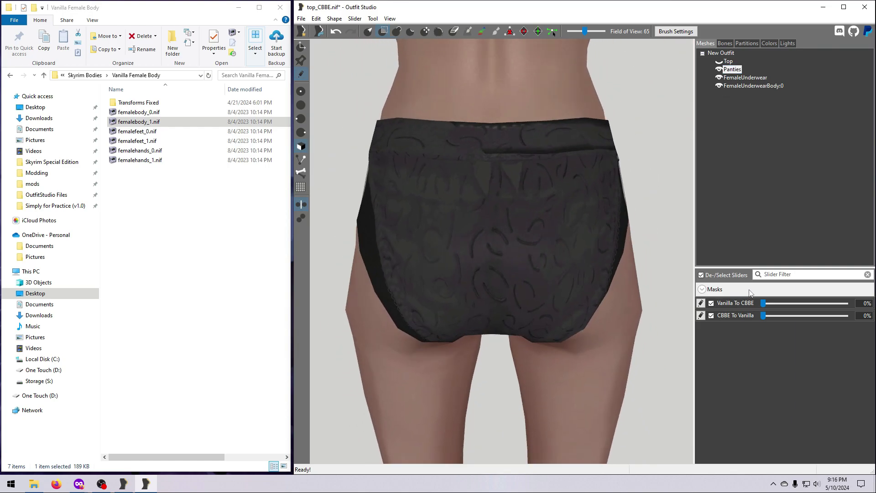
{"action": "left_click", "coordinate": [720, 62]}
{"action": "right_click_drag", "start_coordinate": [637, 210], "coordinate": [566, 289]}
{"action": "scroll", "coordinate": [551, 287], "scroll_direction": "down", "scroll_amount": 3}
Mask the briefs of the FemaleUnderwear shape with the Top hidden, and delete the shape's unmasked upper-body vertices
{"action": "left_click", "coordinate": [735, 78]}
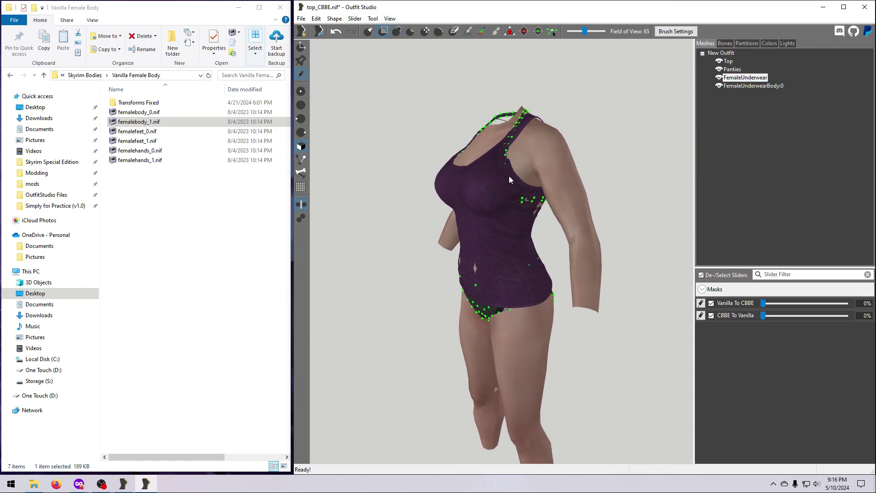
{"action": "mouse_move", "coordinate": [496, 307]}
{"action": "left_mouse_down"}
{"action": "mouse_move", "coordinate": [475, 293]}
{"action": "mouse_move", "coordinate": [493, 296]}
{"action": "left_mouse_up"}
{"action": "scroll", "coordinate": [493, 296], "scroll_direction": "down", "scroll_amount": 3}
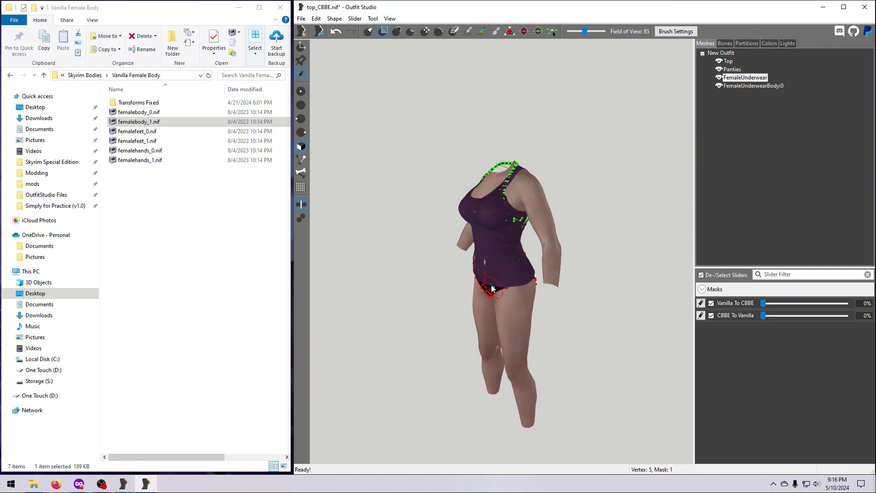
{"action": "left_click", "coordinate": [719, 62]}
{"action": "right_click_drag", "start_coordinate": [634, 299], "coordinate": [531, 292]}
{"action": "left_click_drag", "start_coordinate": [511, 286], "coordinate": [507, 292]}
{"action": "right_click_drag", "start_coordinate": [533, 336], "coordinate": [803, 332]}
{"action": "left_click", "coordinate": [335, 19]}
{"action": "left_click", "coordinate": [358, 59]}
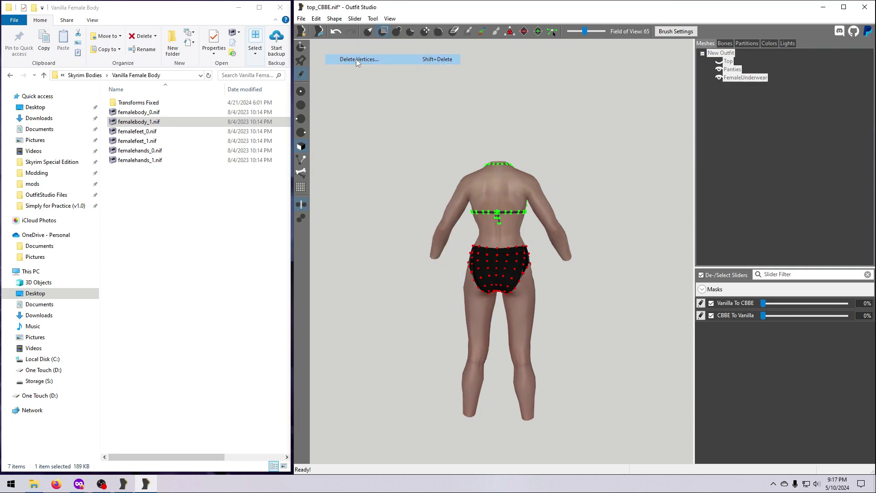
Show the Top again and sculpt it with the Inflate and Move brushes where the body clips through
{"action": "left_click", "coordinate": [719, 61]}
{"action": "right_click_drag", "start_coordinate": [630, 307], "coordinate": [487, 301]}
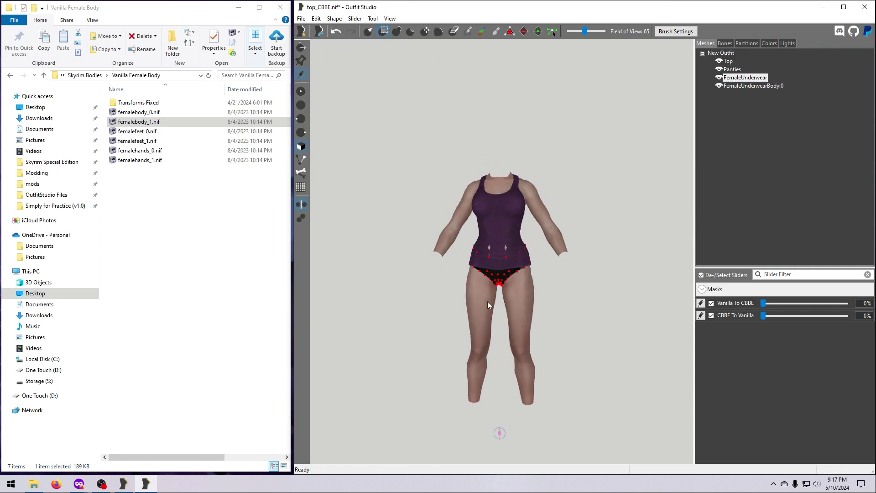
{"action": "left_click", "coordinate": [729, 61]}
{"action": "scroll", "coordinate": [587, 320], "scroll_direction": "up", "scroll_amount": 5}
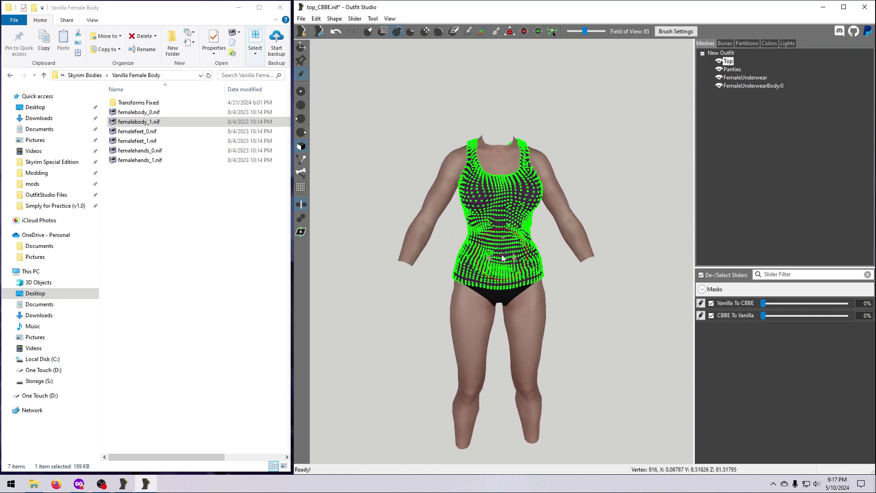
{"action": "right_click_drag", "start_coordinate": [568, 316], "coordinate": [676, 333]}
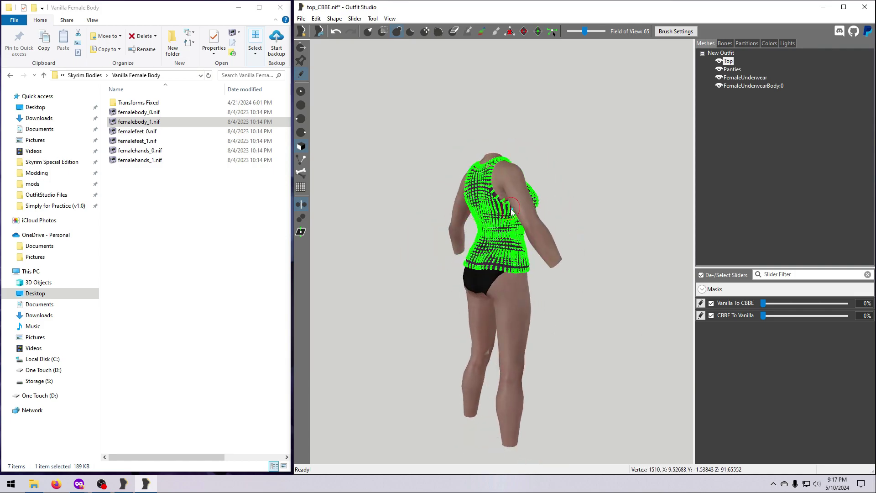
{"action": "right_click_drag", "start_coordinate": [545, 385], "coordinate": [505, 193]}
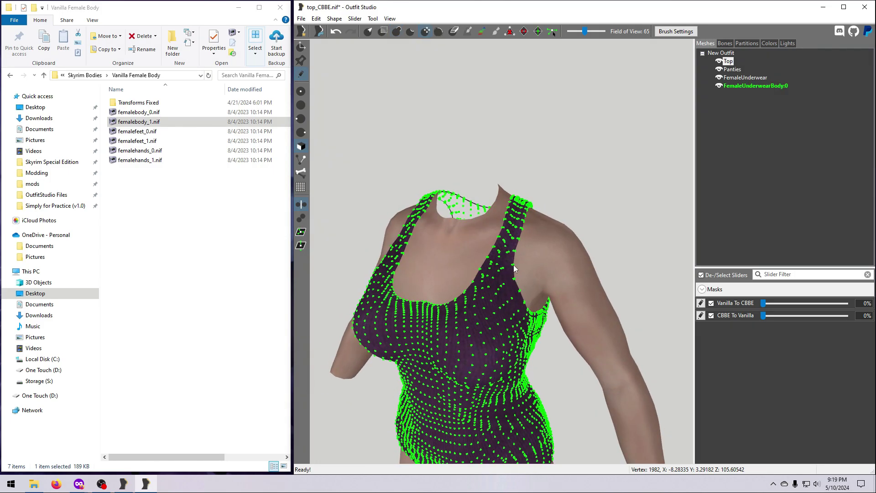
{"action": "right_click_drag", "start_coordinate": [525, 303], "coordinate": [508, 235]}
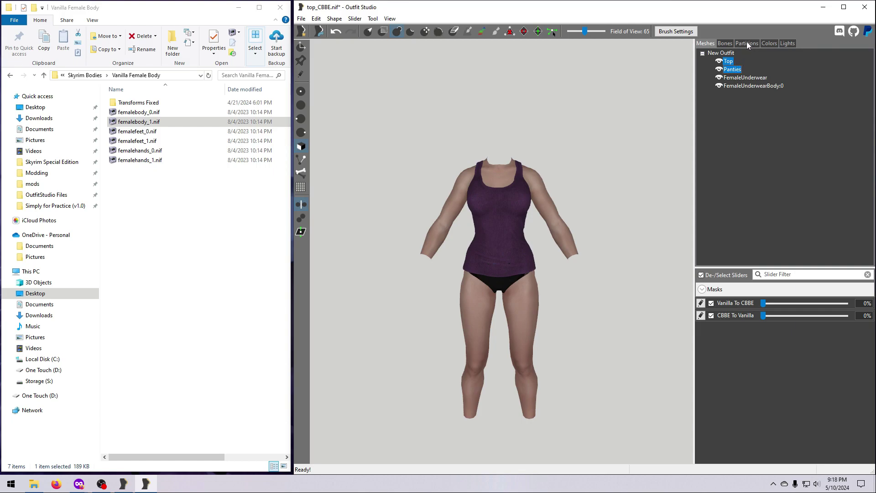
Delete all bones, from NPC L Calf to NPC Spine2, from the selected Top and Panties shapes
{"action": "left_click", "coordinate": [726, 43]}
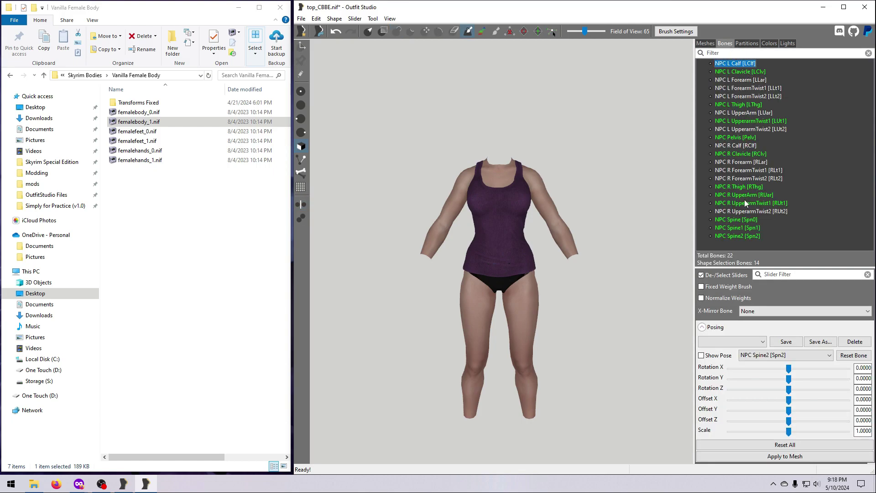
{"action": "left_click", "coordinate": [745, 236], "text": "shift"}
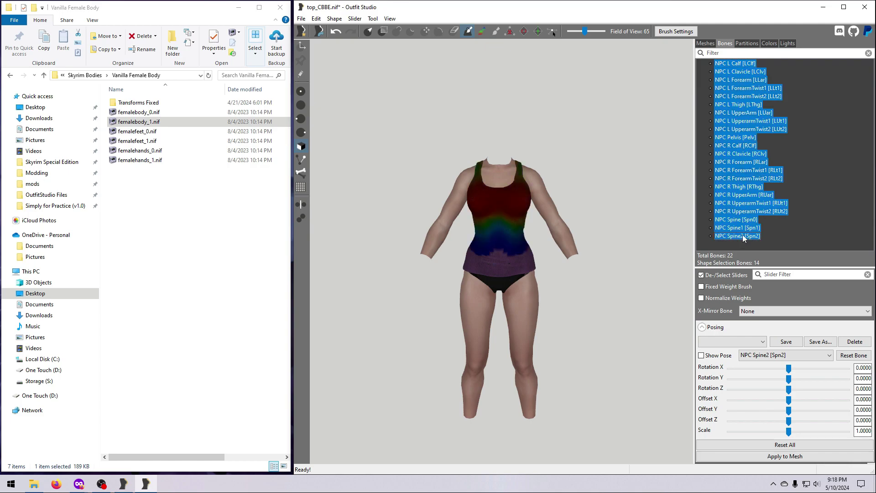
{"action": "right_click", "coordinate": [743, 237]}
{"action": "mouse_move", "coordinate": [761, 251]}
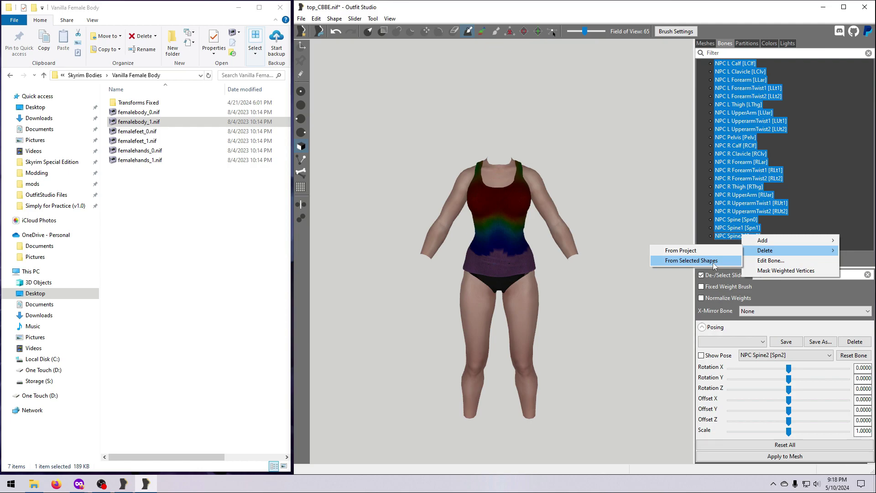
{"action": "left_click", "coordinate": [715, 264]}
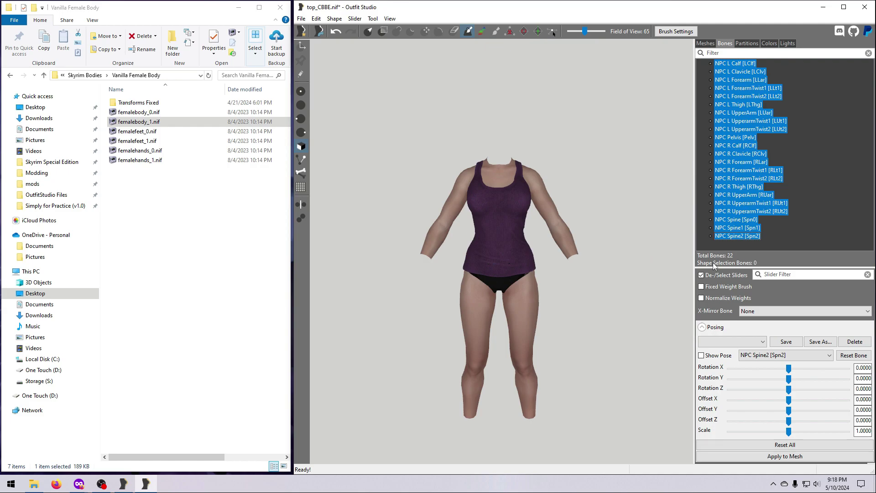
{"action": "left_click", "coordinate": [706, 44]}
Hide the FemaleUnderwearBody:0, FemaleUnderwear, Panties and Top shapes to inspect the FemaleUnderwearBody:0_2 body alone
{"action": "left_click", "coordinate": [742, 86]}
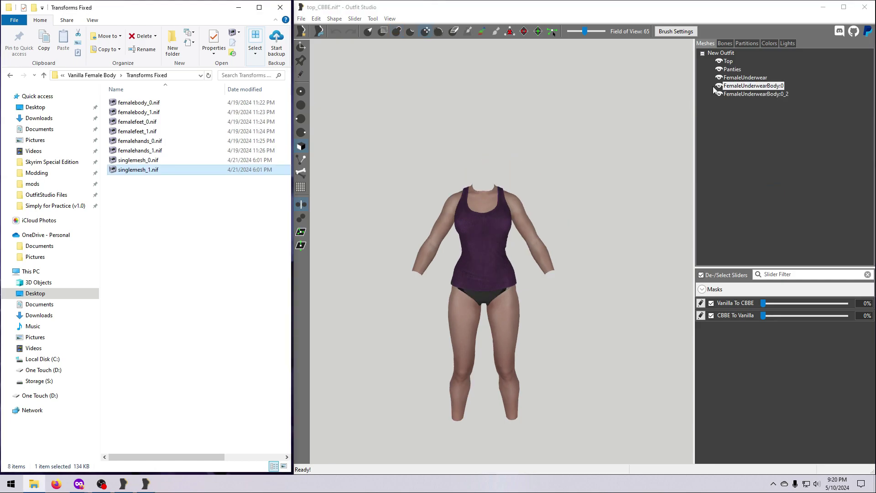
{"action": "left_click", "coordinate": [717, 87]}
{"action": "left_click", "coordinate": [721, 78]}
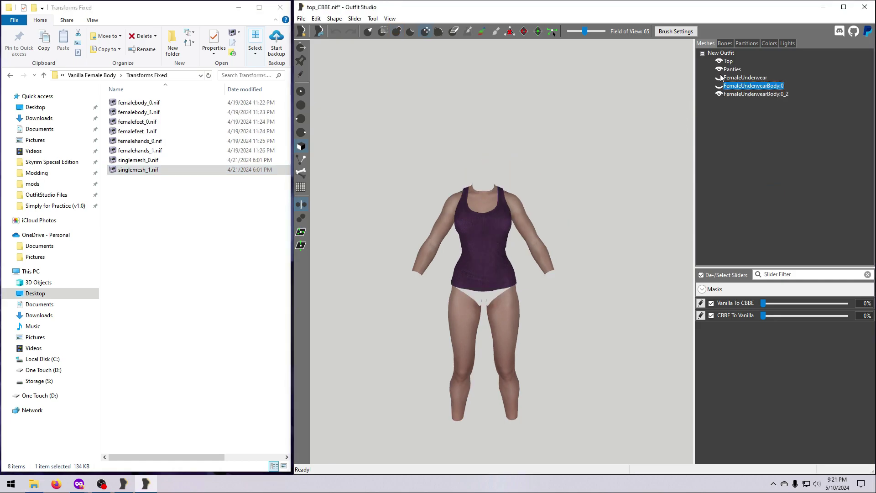
{"action": "left_click", "coordinate": [720, 69]}
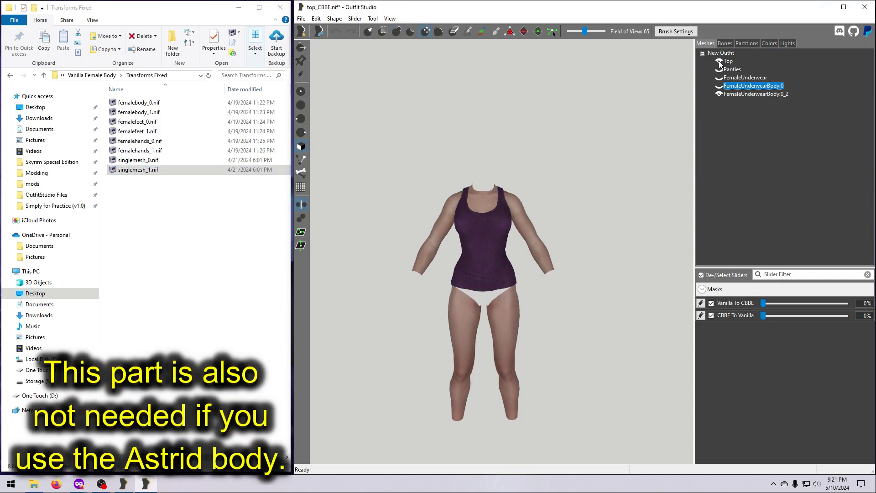
{"action": "left_click", "coordinate": [720, 62]}
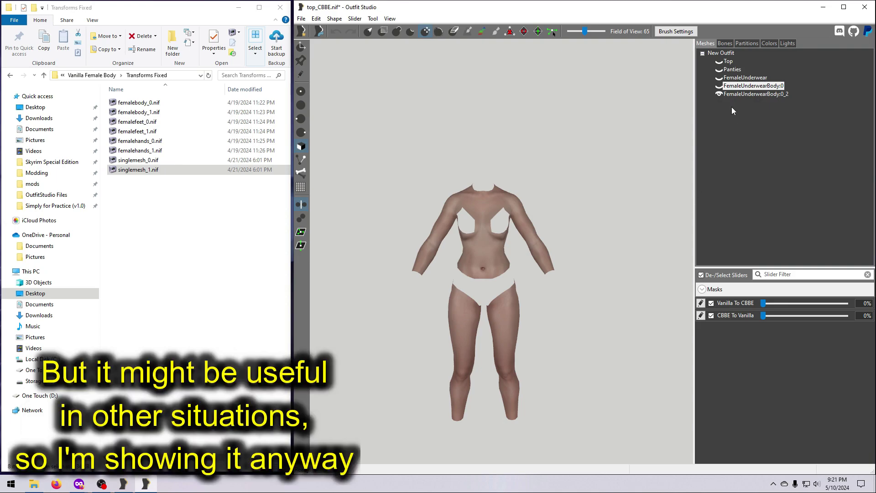
{"action": "left_click", "coordinate": [753, 95]}
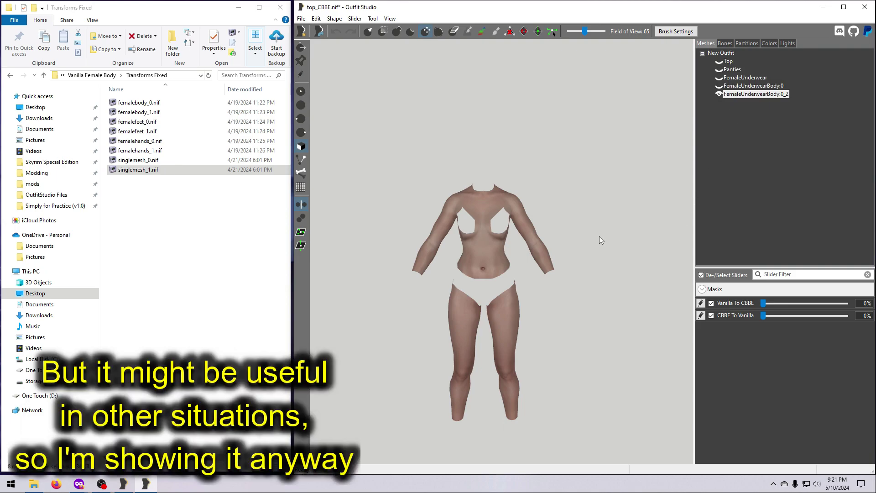
{"action": "mouse_move", "coordinate": [599, 237]}
{"action": "right_mouse_down"}
{"action": "mouse_move", "coordinate": [555, 292]}
{"action": "mouse_move", "coordinate": [448, 286]}
{"action": "mouse_move", "coordinate": [596, 290]}
{"action": "right_mouse_up"}
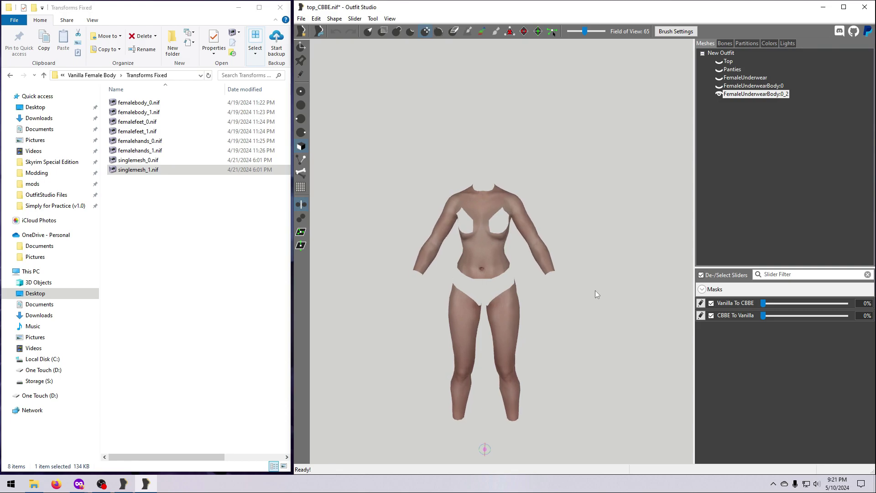
Delete the FemaleUnderwearBody:0_2 shape from the project
{"action": "right_click", "coordinate": [747, 94]}
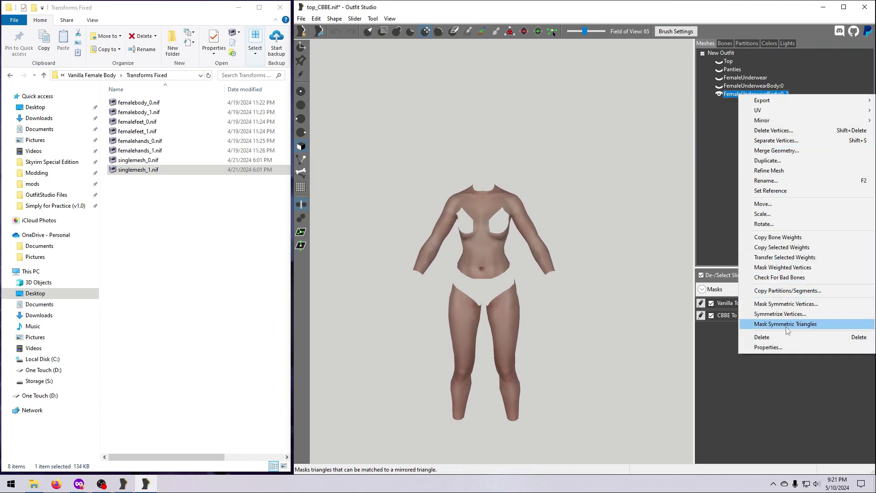
{"action": "left_click", "coordinate": [762, 337]}
{"action": "left_click", "coordinate": [635, 240]}
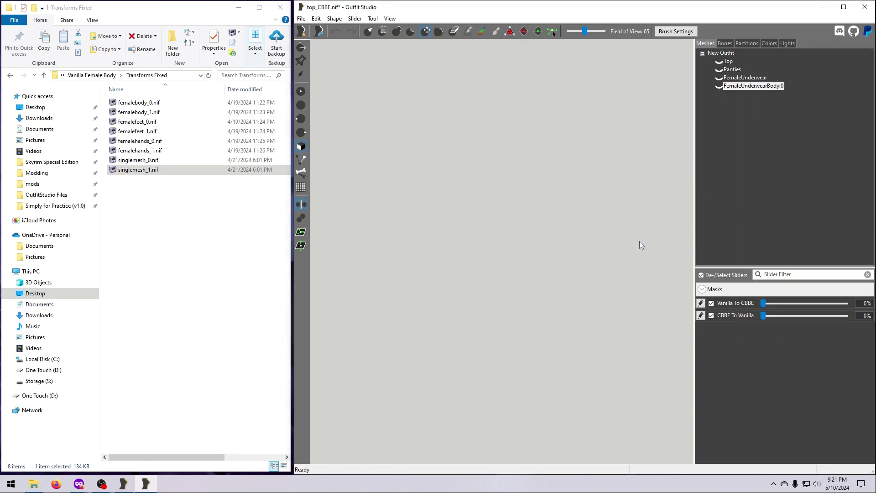
Show the FemaleUnderwearBody:0, FemaleUnderwear, Panties and Top shapes again
{"action": "left_click", "coordinate": [719, 85]}
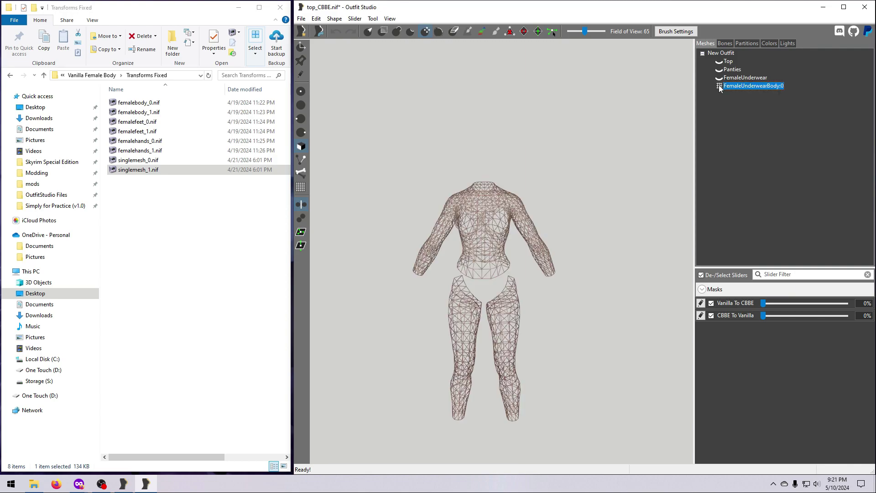
{"action": "left_click", "coordinate": [719, 79]}
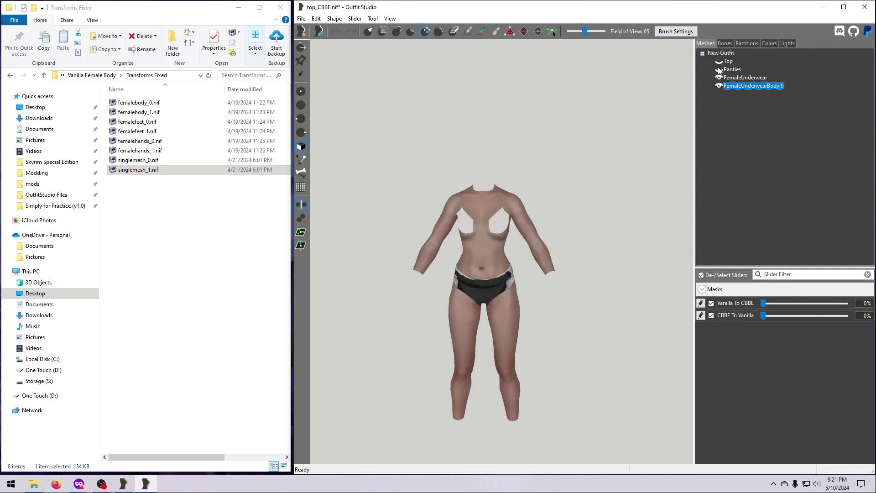
{"action": "left_click", "coordinate": [719, 69]}
{"action": "left_click", "coordinate": [719, 61]}
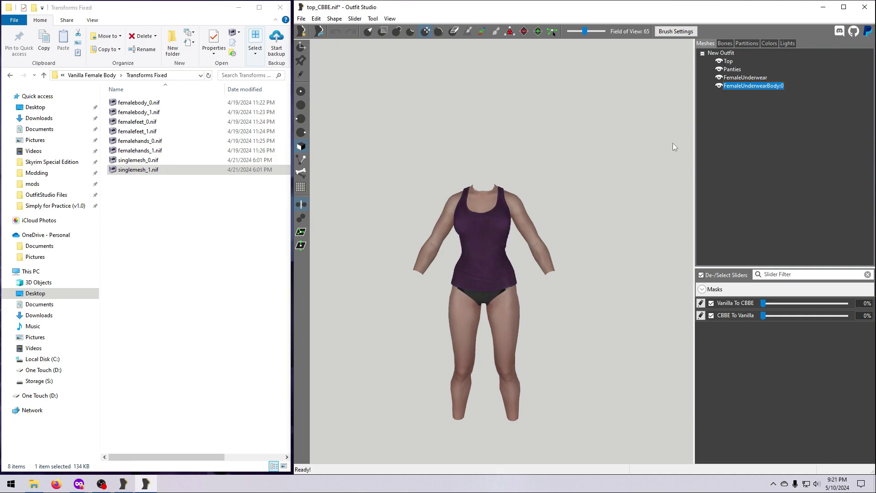
{"action": "right_click_drag", "start_coordinate": [593, 269], "coordinate": [598, 265]}
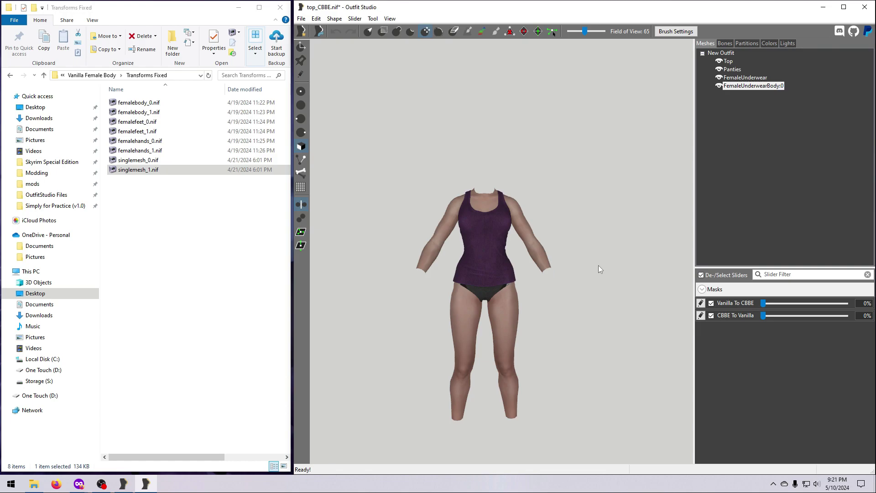
{"action": "right_click_drag", "start_coordinate": [599, 265], "coordinate": [597, 273]}
Import femalebody_1.nif into the project and hide the Top, Panties, FemaleUnderwear and FemaleUnderwearBody:0 shapes
{"action": "left_click", "coordinate": [161, 112]}
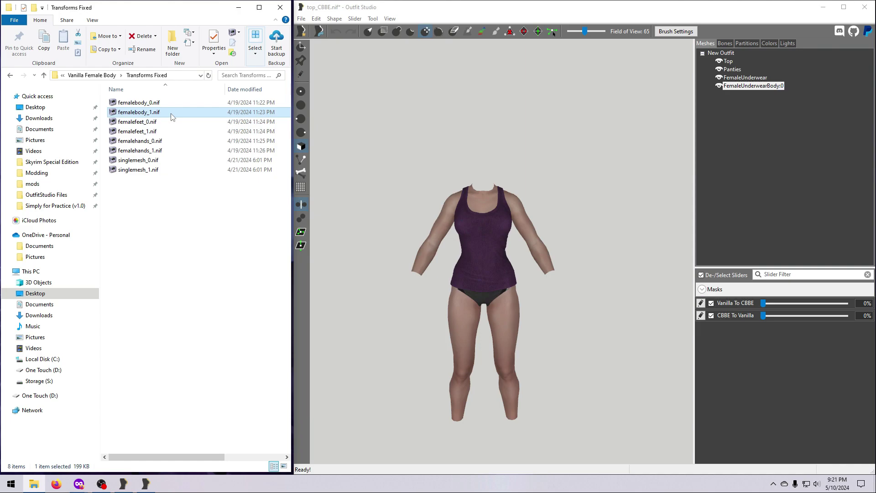
{"action": "left_click_drag", "start_coordinate": [172, 111], "coordinate": [597, 189]}
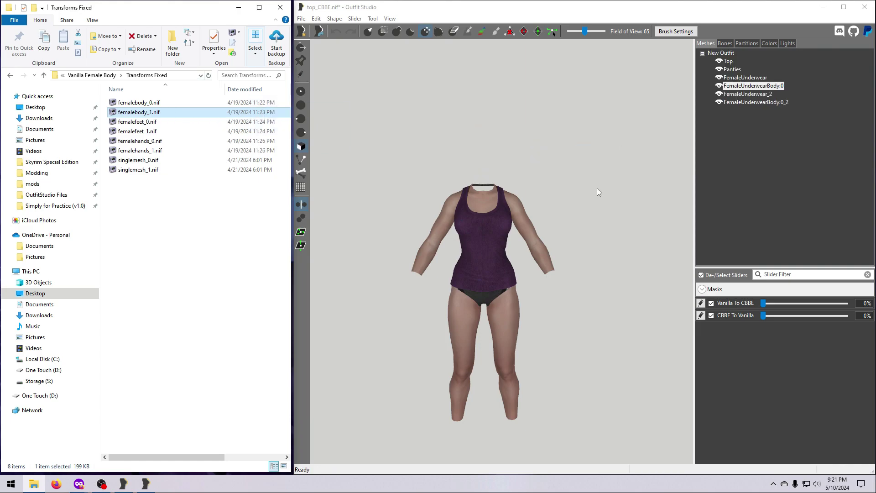
{"action": "left_click", "coordinate": [720, 85]}
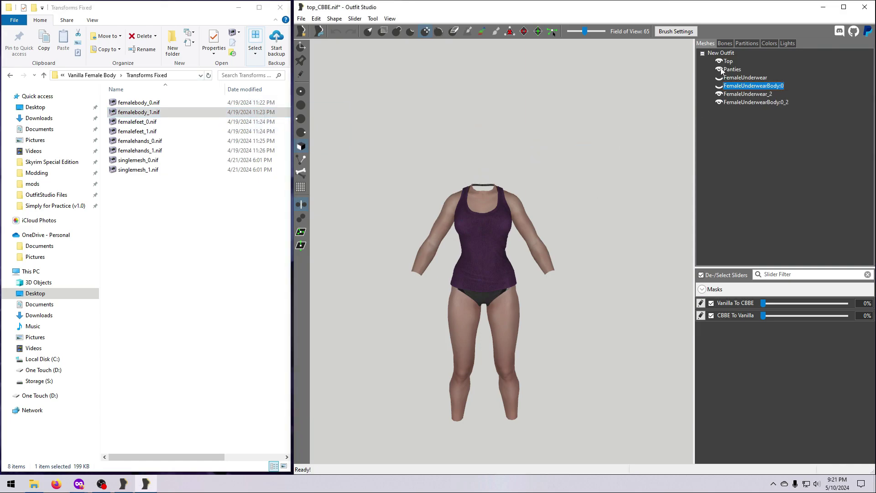
{"action": "left_click", "coordinate": [720, 62]}
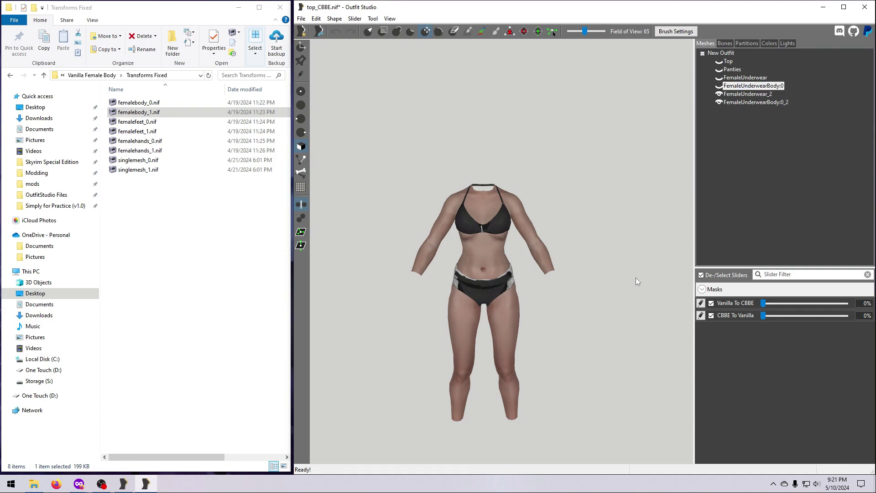
Import femalefeet_1.nif and femalehands_1.nif into the project
{"action": "mouse_move", "coordinate": [636, 278]}
{"action": "right_mouse_down"}
{"action": "mouse_move", "coordinate": [503, 274]}
{"action": "mouse_move", "coordinate": [636, 273]}
{"action": "right_mouse_up"}
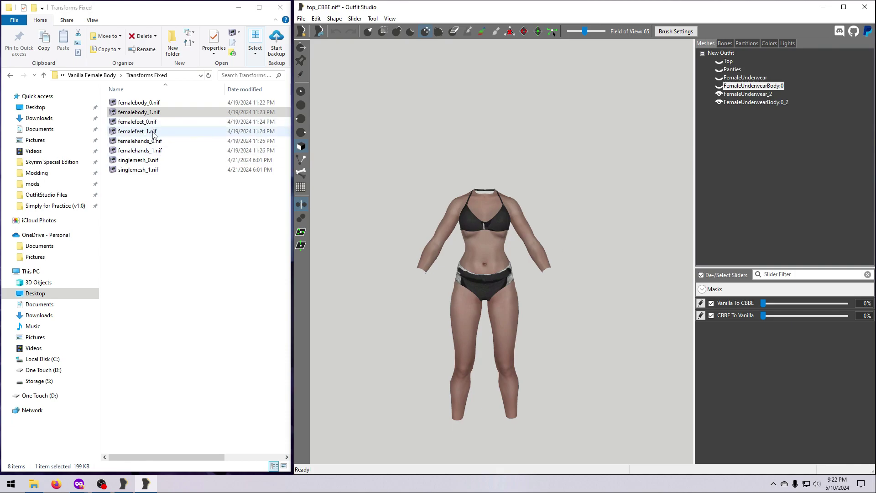
{"action": "left_click_drag", "start_coordinate": [154, 133], "coordinate": [382, 243]}
{"action": "left_click_drag", "start_coordinate": [168, 153], "coordinate": [448, 320]}
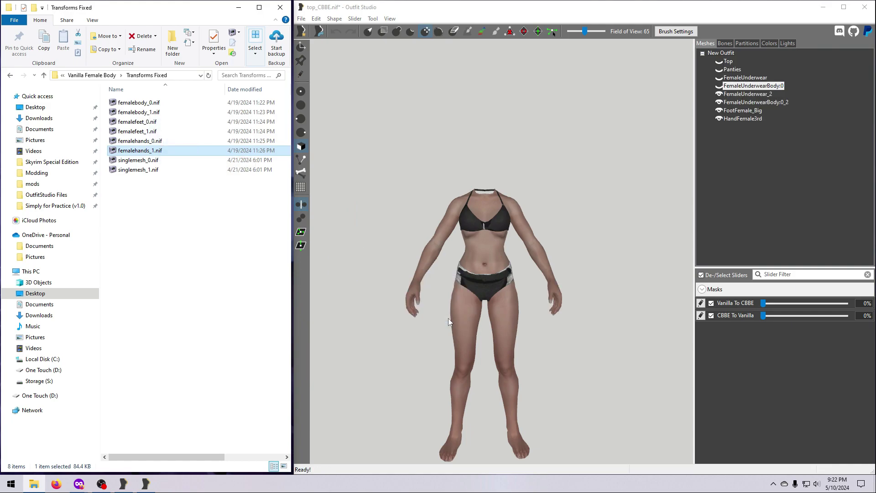
Remove the shaders from the HandFemale3rd, FootFemale_Big, FemaleUnderwearBody:0_2 and FemaleUnderwear_2 shapes
{"action": "double_click", "coordinate": [745, 118]}
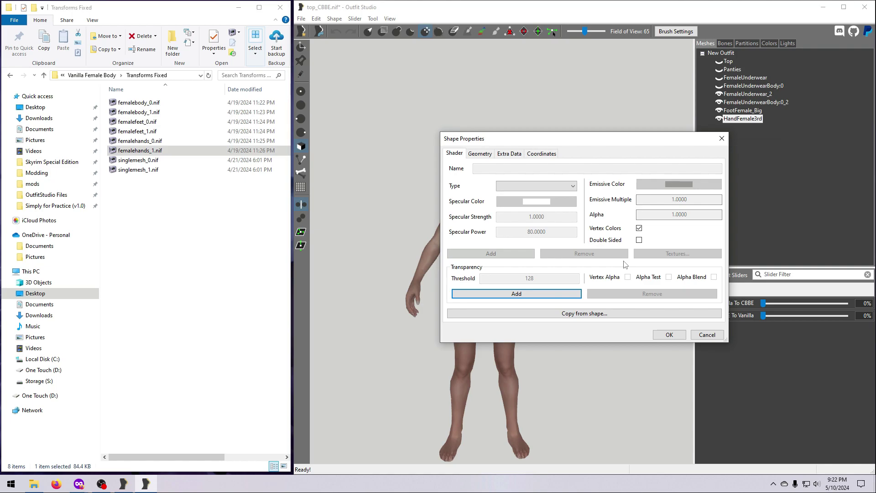
{"action": "left_click", "coordinate": [669, 335]}
{"action": "double_click", "coordinate": [749, 110]}
{"action": "left_click", "coordinate": [589, 255]}
{"action": "left_click", "coordinate": [670, 336]}
{"action": "double_click", "coordinate": [758, 102]}
{"action": "left_click", "coordinate": [586, 255]}
{"action": "left_click", "coordinate": [669, 335]}
{"action": "double_click", "coordinate": [753, 95]}
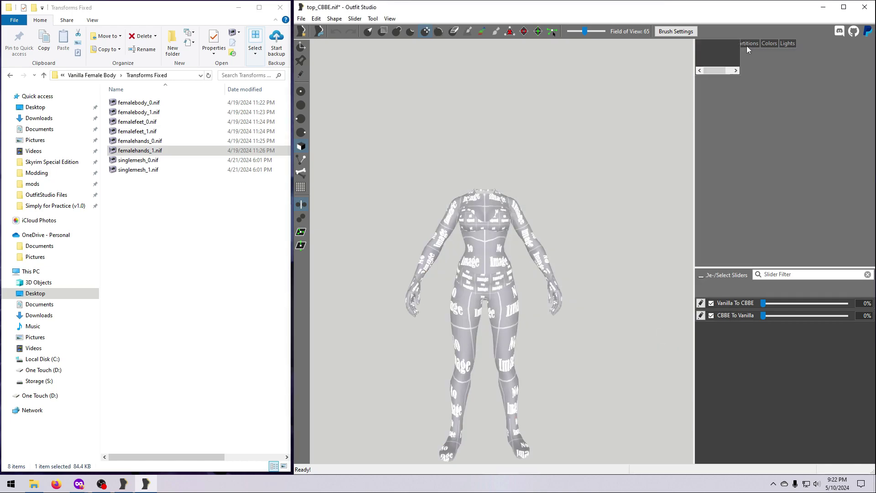
Change the HandFemale3rd shape's hands partition to 32 SBP_32_BODY and apply it
{"action": "right_click", "coordinate": [740, 54]}
{"action": "left_click", "coordinate": [733, 52]}
{"action": "left_click", "coordinate": [795, 277]}
{"action": "scroll", "coordinate": [795, 312], "scroll_direction": "up", "scroll_amount": 1}
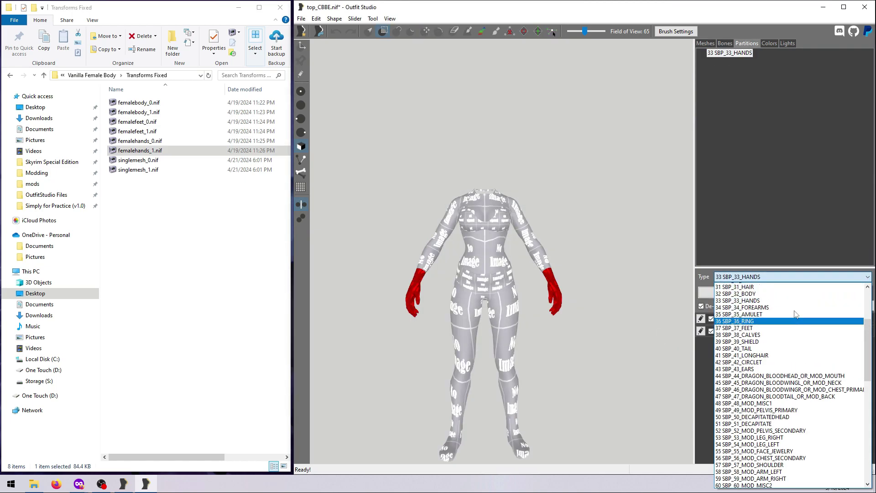
{"action": "scroll", "coordinate": [794, 314], "scroll_direction": "up", "scroll_amount": 1}
{"action": "left_click", "coordinate": [795, 325]}
{"action": "left_click", "coordinate": [740, 295]}
Change the FootFemale_Big shape's feet partition to 32 SBP_32_BODY and apply it
{"action": "left_click", "coordinate": [707, 45]}
{"action": "left_click", "coordinate": [743, 110]}
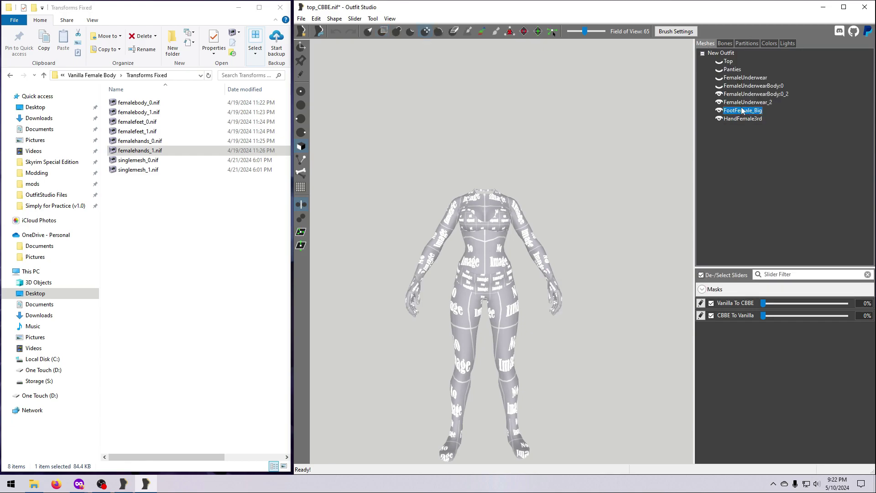
{"action": "left_click", "coordinate": [749, 43]}
{"action": "left_click", "coordinate": [736, 53]}
{"action": "left_click", "coordinate": [795, 277]}
{"action": "scroll", "coordinate": [777, 317], "scroll_direction": "up", "scroll_amount": 3}
{"action": "left_click", "coordinate": [776, 316]}
{"action": "left_click", "coordinate": [741, 294]}
Delete the extra partitions of FemaleUnderwearBody:0_2, apply the change, and check the partitions of FemaleUnderwear_2
{"action": "left_click", "coordinate": [707, 44]}
{"action": "left_click_drag", "start_coordinate": [738, 102], "coordinate": [748, 92]}
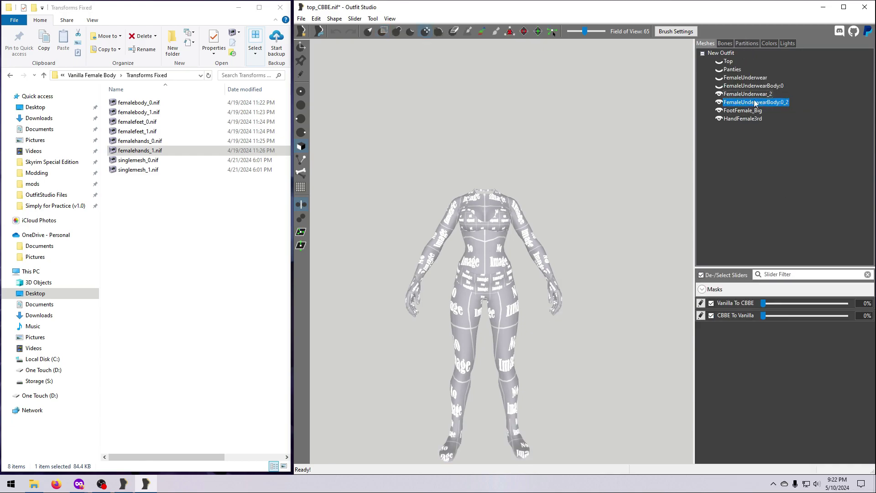
{"action": "left_click", "coordinate": [748, 43]}
{"action": "right_click", "coordinate": [745, 61]}
{"action": "left_click", "coordinate": [776, 68]}
{"action": "left_click", "coordinate": [739, 292]}
{"action": "left_click", "coordinate": [707, 44]}
{"action": "left_click", "coordinate": [748, 94]}
{"action": "left_click", "coordinate": [747, 44]}
{"action": "left_click", "coordinate": [706, 44]}
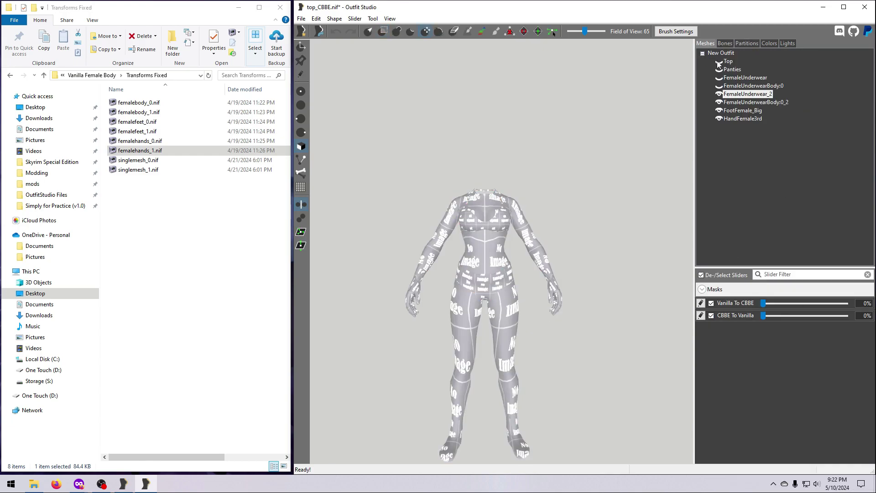
Merge the HandFemale3rd geometry into FemaleUnderwearBody:0_2, deleting the source shape
{"action": "right_click", "coordinate": [730, 117]}
{"action": "left_click", "coordinate": [758, 170]}
{"action": "left_click", "coordinate": [624, 238]}
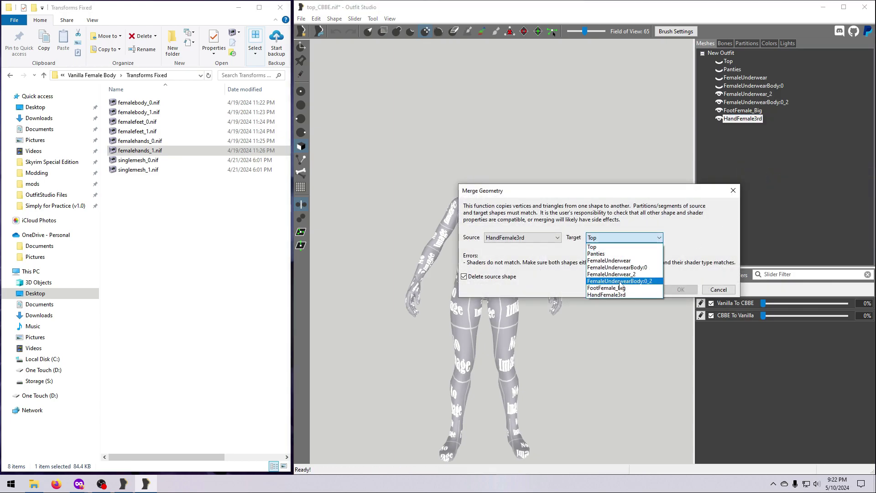
{"action": "left_click", "coordinate": [621, 287]}
{"action": "left_click", "coordinate": [681, 290]}
Merge the FootFemale_Big geometry into FemaleUnderwearBody:0_2, deleting the source shape
{"action": "left_click", "coordinate": [742, 112]}
{"action": "right_click", "coordinate": [741, 111]}
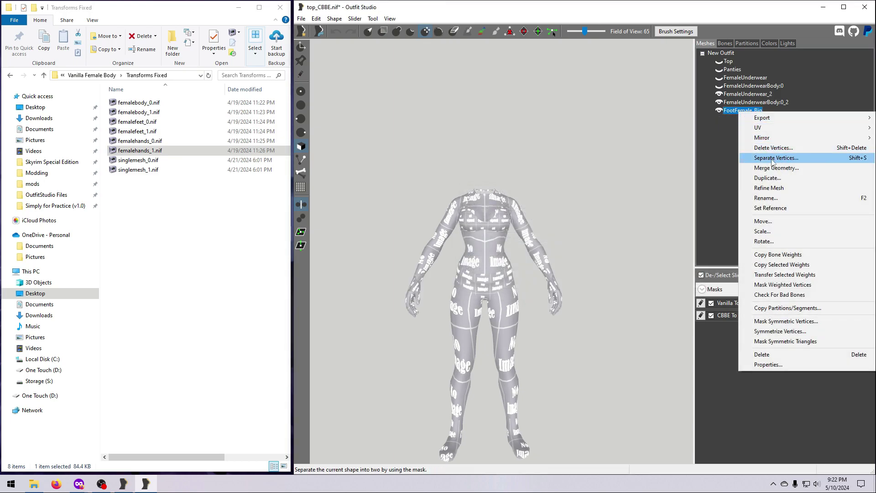
{"action": "left_click", "coordinate": [776, 168]}
{"action": "left_click", "coordinate": [624, 238]}
{"action": "left_click", "coordinate": [634, 285]}
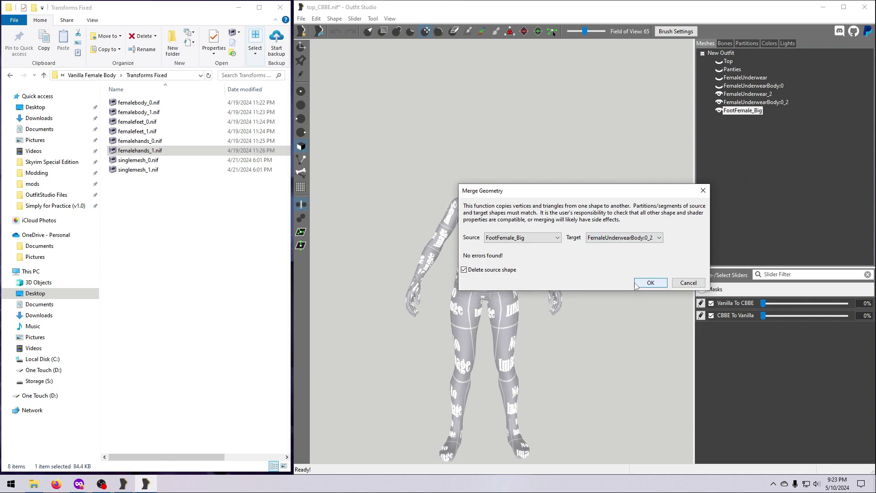
{"action": "left_click", "coordinate": [664, 283]}
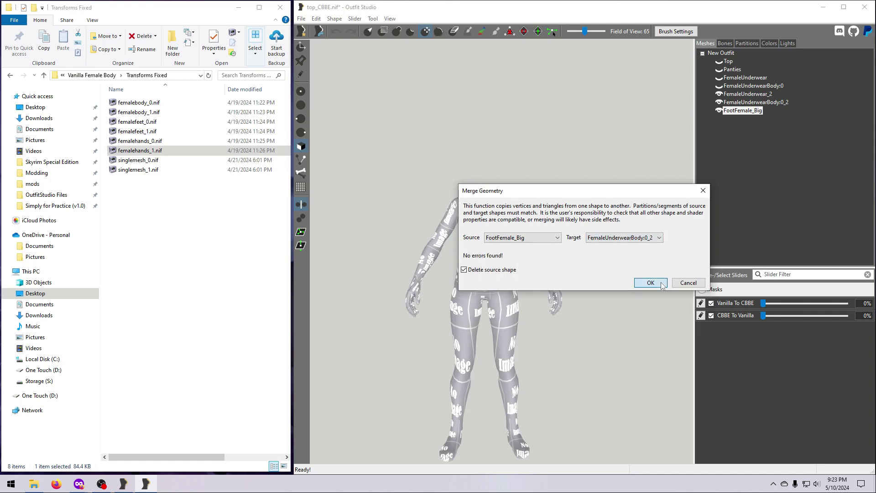
Merge the FemaleUnderwearBody:0_2 geometry into FemaleUnderwear_2, deleting the source shape
{"action": "left_click", "coordinate": [748, 102]}
{"action": "right_click", "coordinate": [748, 101]}
{"action": "left_click", "coordinate": [771, 161]}
{"action": "left_click", "coordinate": [656, 238]}
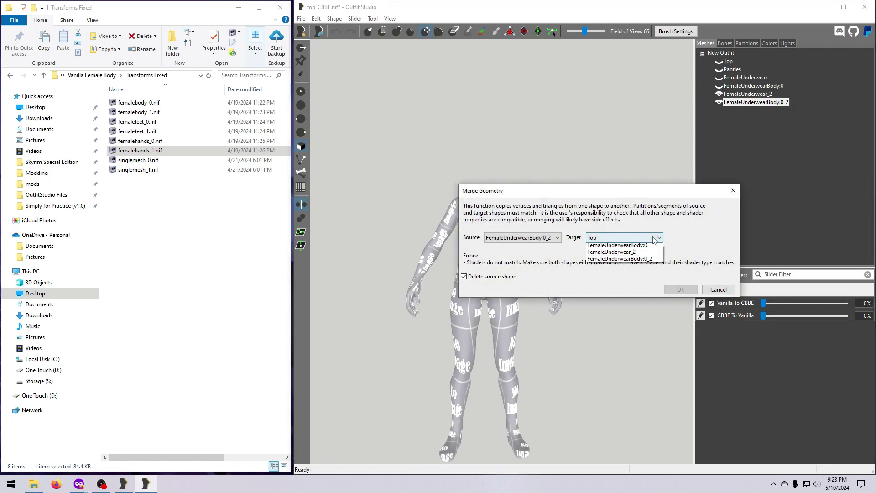
{"action": "left_click", "coordinate": [633, 272]}
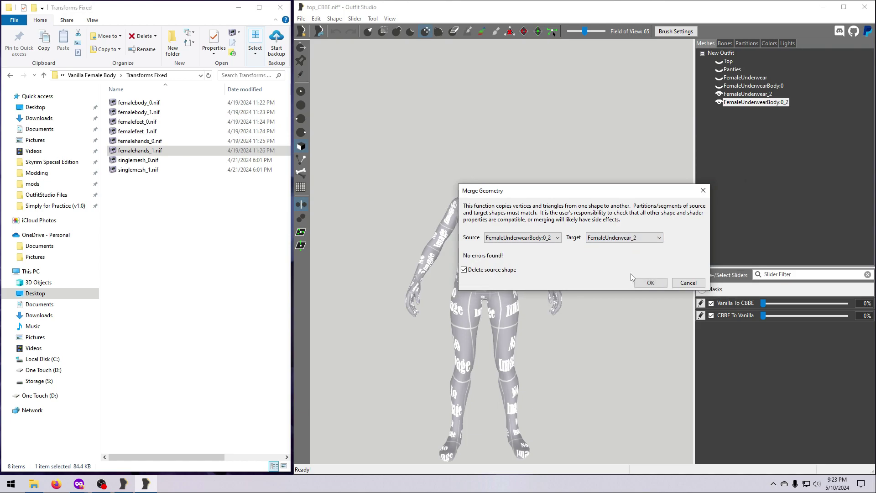
{"action": "left_click", "coordinate": [651, 283]}
Rename the merged FemaleUnderwear_2 shape to "Vanilla Size 1 Body"
{"action": "left_click", "coordinate": [742, 94]}
{"action": "right_click", "coordinate": [742, 95]}
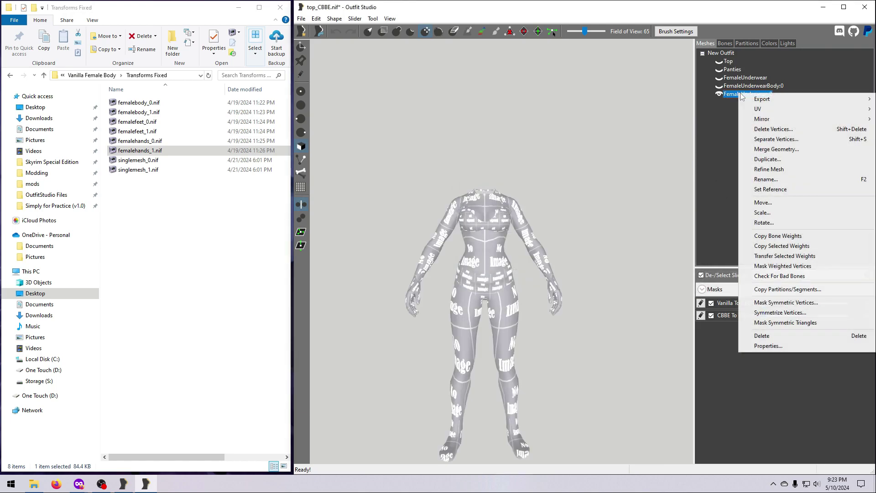
{"action": "left_click", "coordinate": [769, 179]}
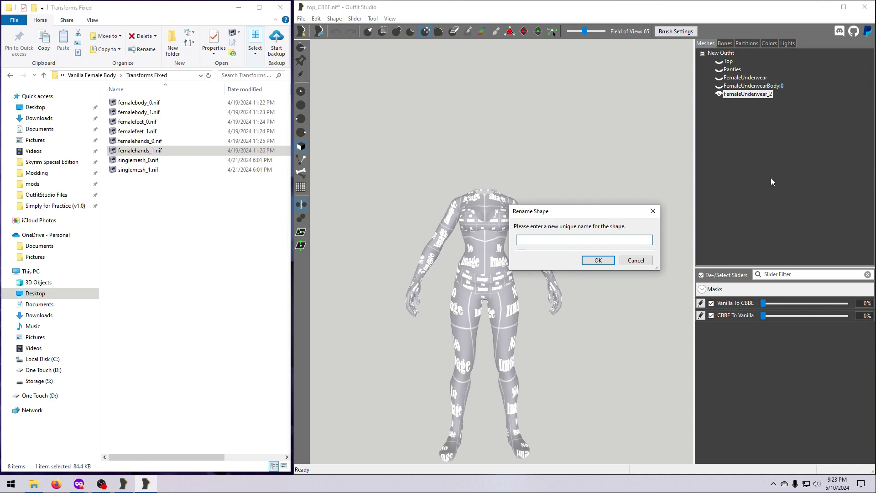
{"action": "type", "text": "Vanilla Size 1 Body"}
{"action": "key", "text": "Return"}
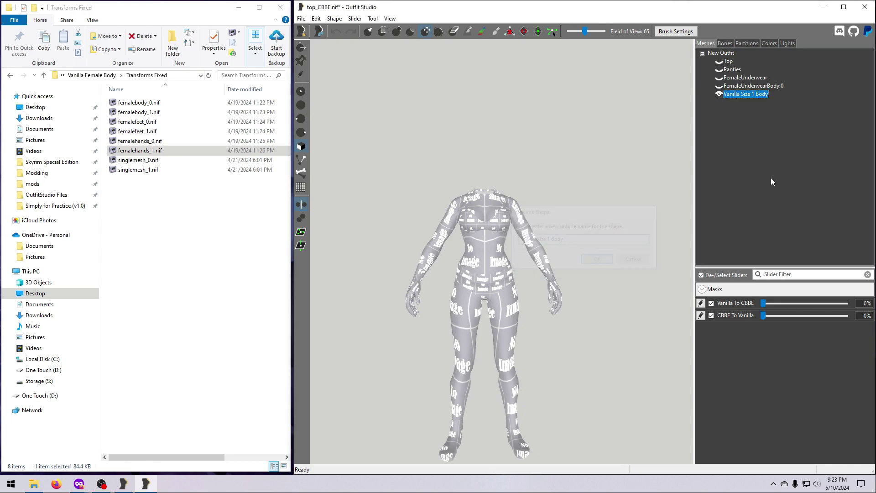
Export the Vanilla Size 1 Body shape as WholeBody_1 NIF into Vanilla Female Body's Transforms Fixed folder, accepting the unweighted vertices
{"action": "right_click", "coordinate": [765, 94]}
{"action": "mouse_move", "coordinate": [767, 97]}
{"action": "left_click", "coordinate": [698, 96]}
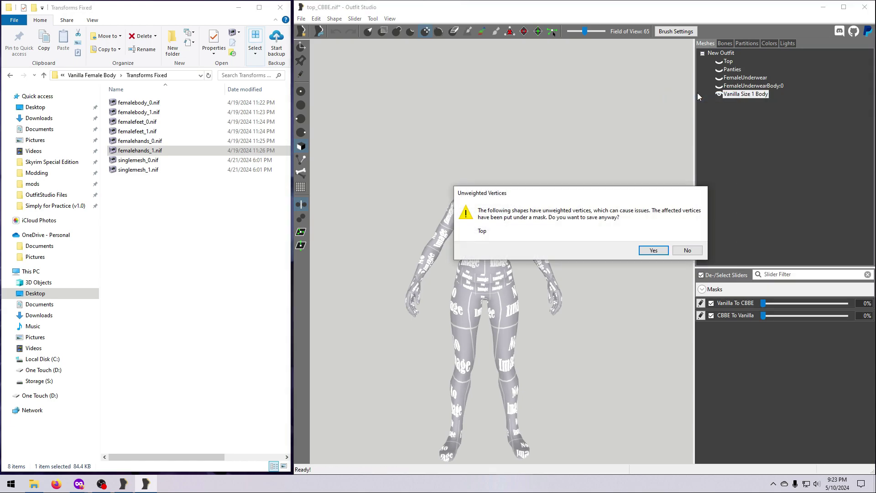
{"action": "left_click", "coordinate": [653, 251]}
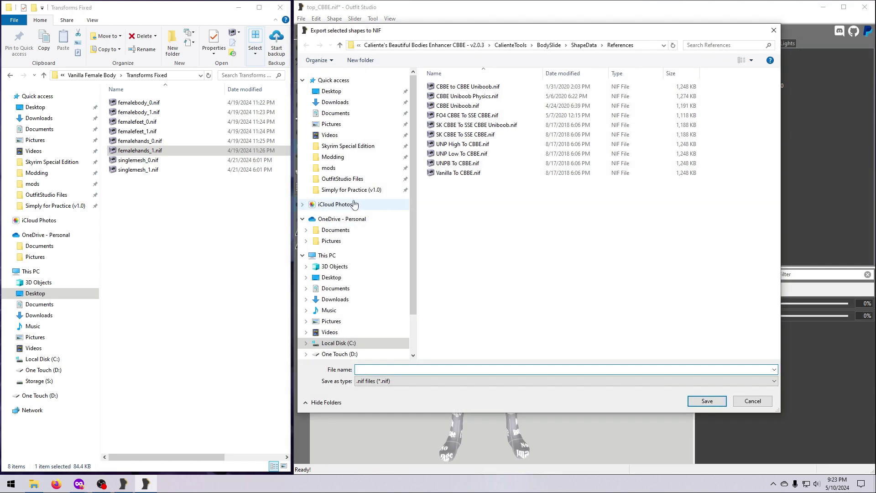
{"action": "left_click", "coordinate": [347, 178]}
{"action": "double_click", "coordinate": [453, 96]}
{"action": "double_click", "coordinate": [457, 231]}
{"action": "double_click", "coordinate": [452, 87]}
{"action": "left_click", "coordinate": [446, 370]}
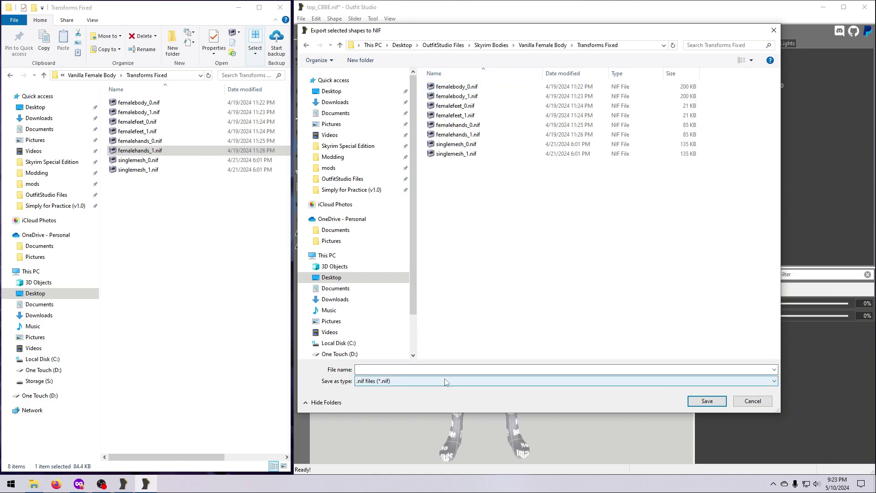
{"action": "type", "text": "WholeBody_1"}
{"action": "key", "text": "Return"}
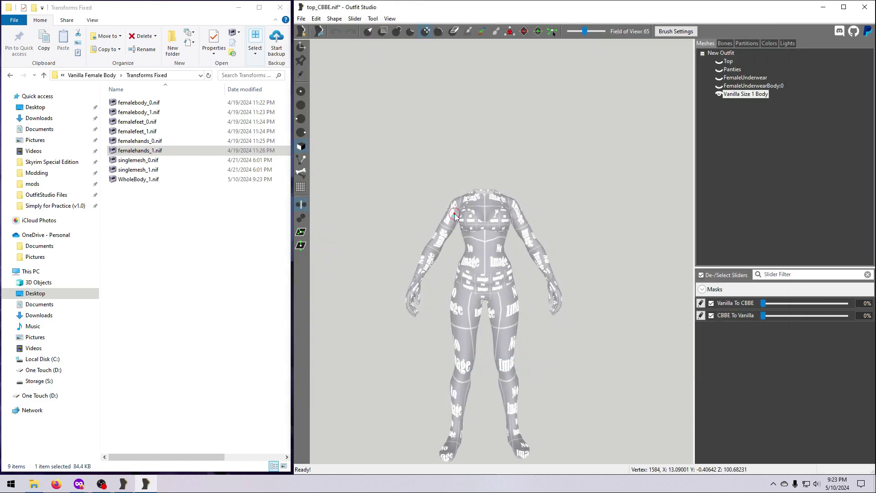
Import femalebody_0.nif, femalefeet_0.nif and femalehands_0.nif with the Vanilla Size 1 Body shape hidden
{"action": "left_click_drag", "start_coordinate": [137, 103], "coordinate": [666, 130]}
{"action": "left_click_drag", "start_coordinate": [160, 122], "coordinate": [547, 165]}
{"action": "left_click_drag", "start_coordinate": [159, 141], "coordinate": [548, 165]}
Remove the shaders from the newly imported size 0 hand, foot, body and underwear shapes
{"action": "double_click", "coordinate": [730, 128]}
{"action": "left_click", "coordinate": [680, 336]}
{"action": "double_click", "coordinate": [743, 119]}
{"action": "left_click", "coordinate": [612, 254]}
{"action": "left_click", "coordinate": [670, 335]}
{"action": "double_click", "coordinate": [745, 111]}
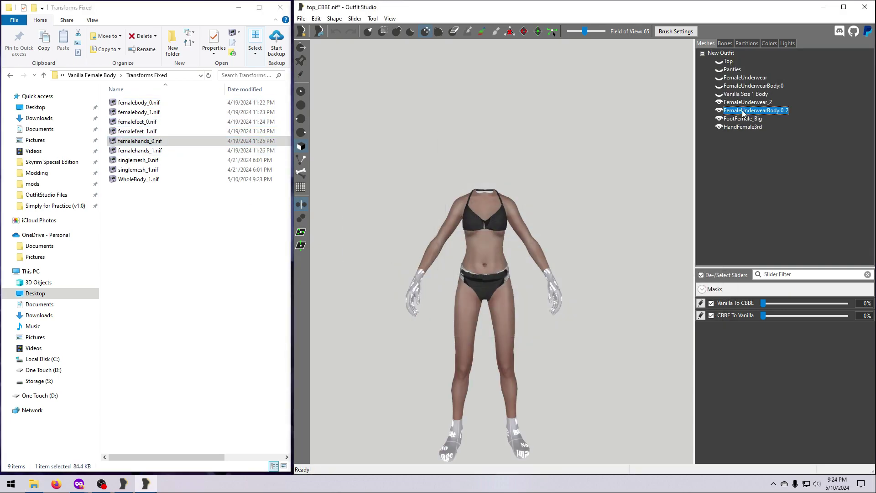
{"action": "left_click", "coordinate": [605, 254]}
{"action": "left_click", "coordinate": [670, 334]}
{"action": "double_click", "coordinate": [744, 103]}
{"action": "left_click", "coordinate": [670, 335]}
Check the partitions of FemaleUnderwear_2 and delete the extra partitions of the size 0 FemaleUnderwearBody:0_2 shape
{"action": "left_click", "coordinate": [747, 43]}
{"action": "left_click", "coordinate": [706, 43]}
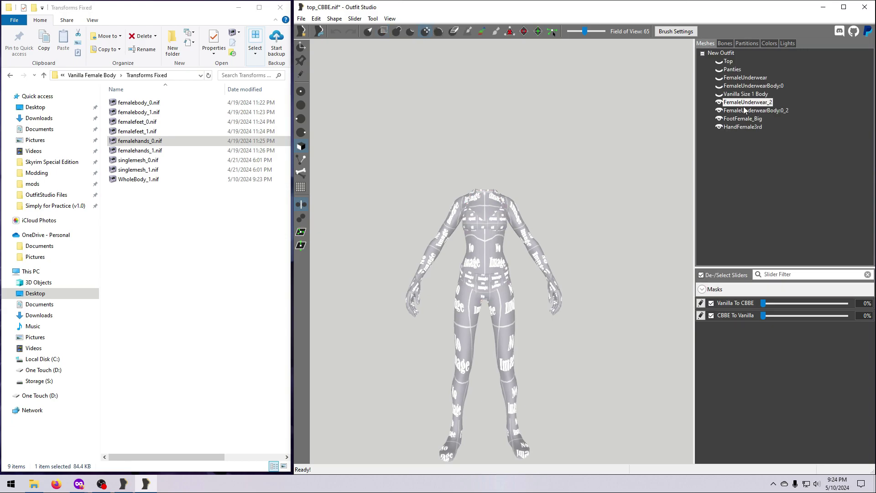
{"action": "left_click", "coordinate": [744, 110]}
{"action": "left_click", "coordinate": [747, 43]}
{"action": "right_click", "coordinate": [745, 53]}
{"action": "left_click", "coordinate": [767, 69]}
{"action": "right_click", "coordinate": [750, 60]}
{"action": "left_click", "coordinate": [784, 74]}
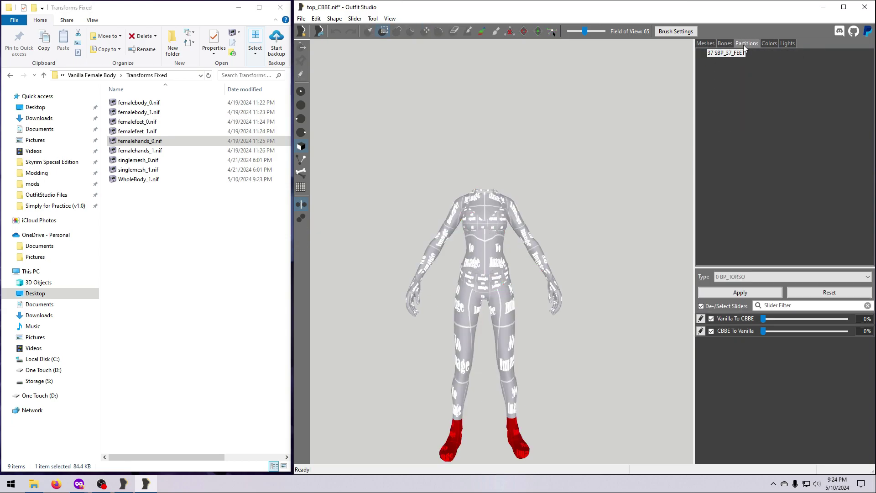
Change the size 0 FootFemale_Big shape's feet partition to 32 SBP_32_BODY
{"action": "left_click", "coordinate": [793, 277]}
{"action": "scroll", "coordinate": [776, 365], "scroll_direction": "up", "scroll_amount": 3}
{"action": "left_click", "coordinate": [740, 281]}
Change the size 0 HandFemale3rd shape's hands partition to 32 SBP_32_BODY and apply it
{"action": "left_click", "coordinate": [706, 44]}
{"action": "left_click", "coordinate": [751, 127]}
{"action": "left_click", "coordinate": [749, 44]}
{"action": "left_click", "coordinate": [772, 278]}
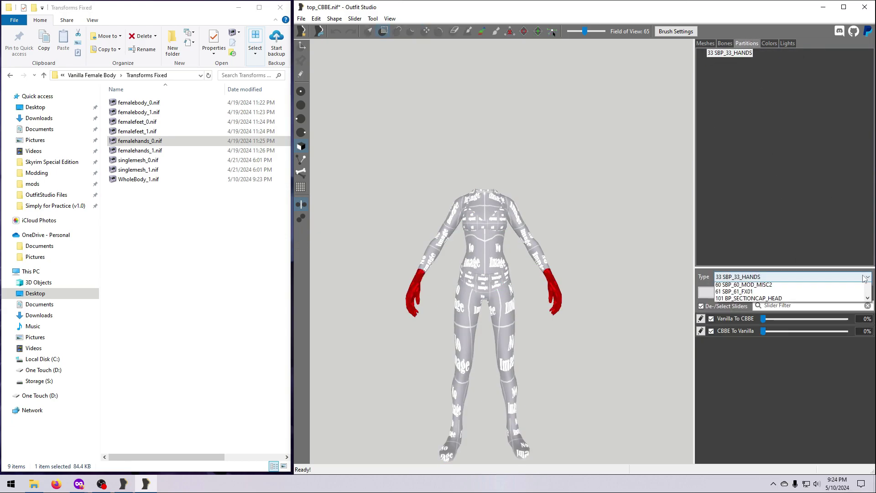
{"action": "scroll", "coordinate": [758, 296], "scroll_direction": "up", "scroll_amount": 1}
{"action": "left_click", "coordinate": [744, 297]}
{"action": "left_click", "coordinate": [742, 293]}
Merge the size 0 HandFemale3rd geometry into FemaleUnderwearBody:0_2, deleting the source shape
{"action": "left_click", "coordinate": [706, 43]}
{"action": "right_click", "coordinate": [747, 128]}
{"action": "left_click", "coordinate": [769, 183]}
{"action": "left_click", "coordinate": [624, 238]}
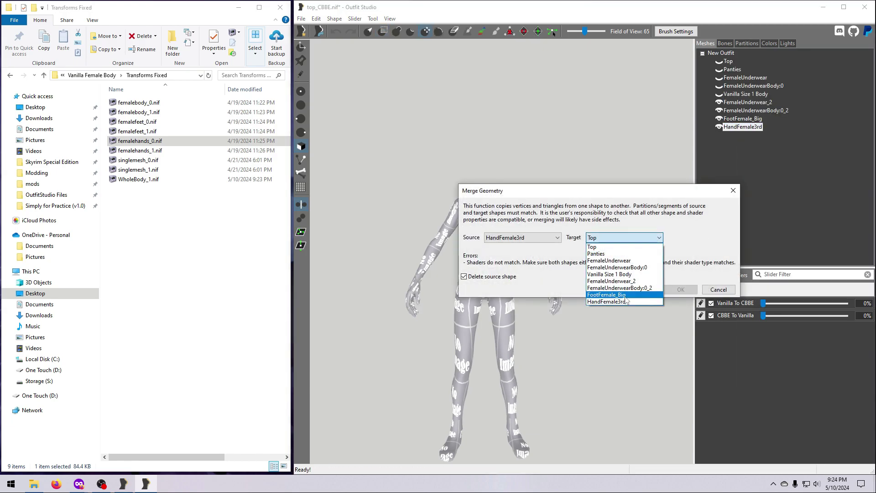
{"action": "left_click", "coordinate": [618, 288]}
{"action": "left_click", "coordinate": [681, 290]}
Merge the size 0 FootFemale_Big geometry into FemaleUnderwearBody:0_2, deleting the source shape
{"action": "right_click", "coordinate": [746, 119]}
{"action": "left_click", "coordinate": [769, 176]}
{"action": "left_click", "coordinate": [623, 238]}
{"action": "left_click", "coordinate": [619, 288]}
{"action": "left_click", "coordinate": [681, 290]}
Merge the size 0 FemaleUnderwearBody:0_2 geometry into FemaleUnderwear_2, deleting the source shape
{"action": "right_click", "coordinate": [750, 112]}
{"action": "left_click", "coordinate": [772, 167]}
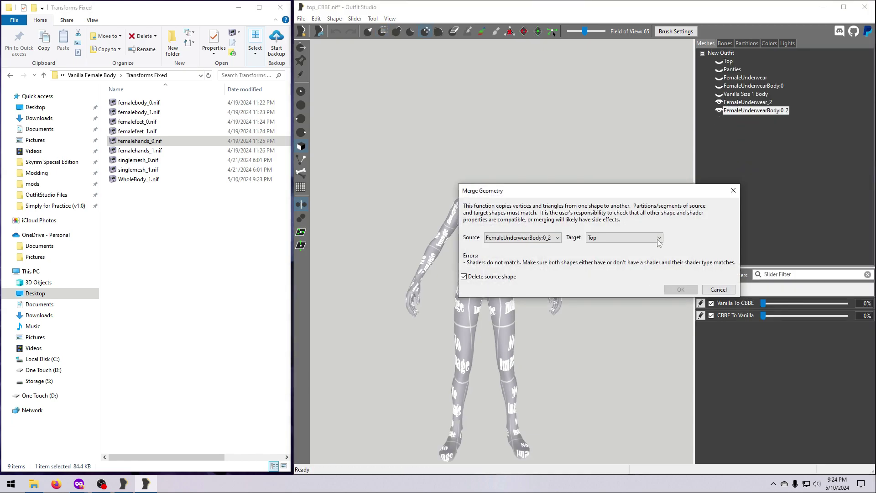
{"action": "left_click", "coordinate": [656, 238]}
{"action": "left_click", "coordinate": [621, 281]}
{"action": "left_click", "coordinate": [681, 290]}
Rename the merged size 0 FemaleUnderwear_2 shape to "Vanilla Size 0 Body"
{"action": "right_click", "coordinate": [750, 103]}
{"action": "left_click", "coordinate": [783, 189]}
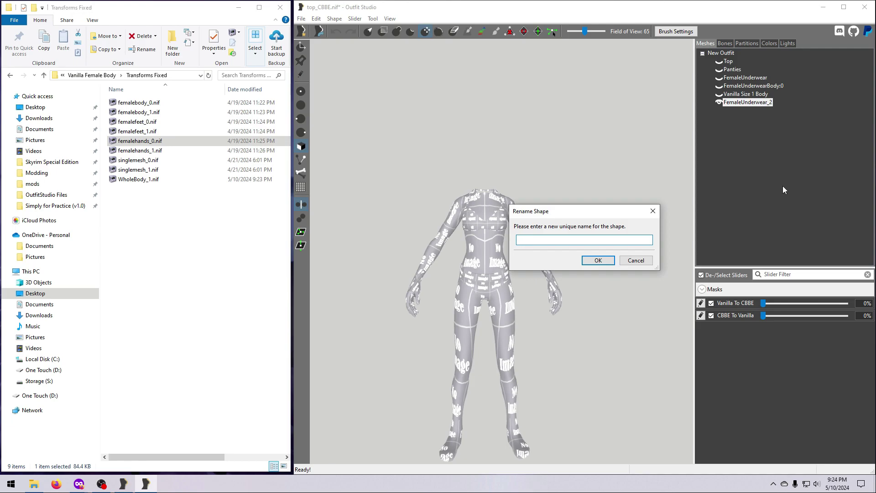
{"action": "type", "text": "Vanilla Size 0 Body"}
{"action": "key", "text": "Return"}
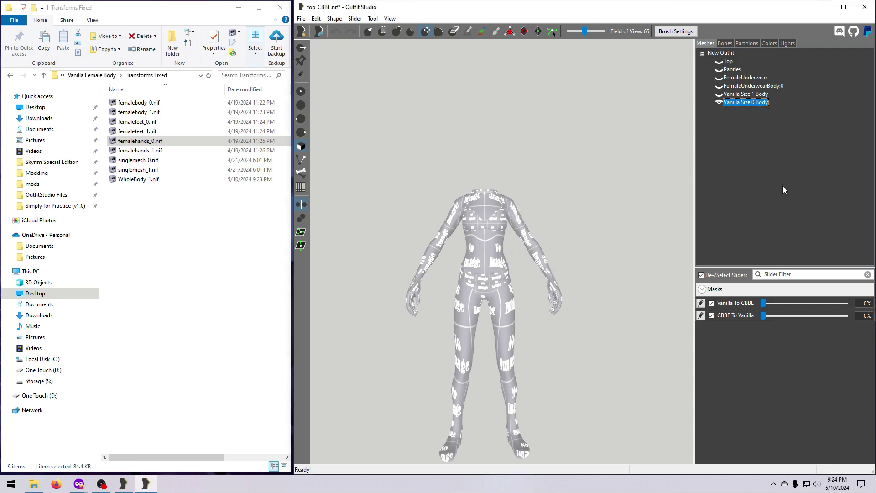
Export the Vanilla Size 0 Body shape to the Transforms Fixed folder as WholeBody_0.nif
{"action": "right_click", "coordinate": [764, 107]}
{"action": "mouse_move", "coordinate": [765, 109]}
{"action": "left_click", "coordinate": [711, 108]}
{"action": "left_click", "coordinate": [645, 250]}
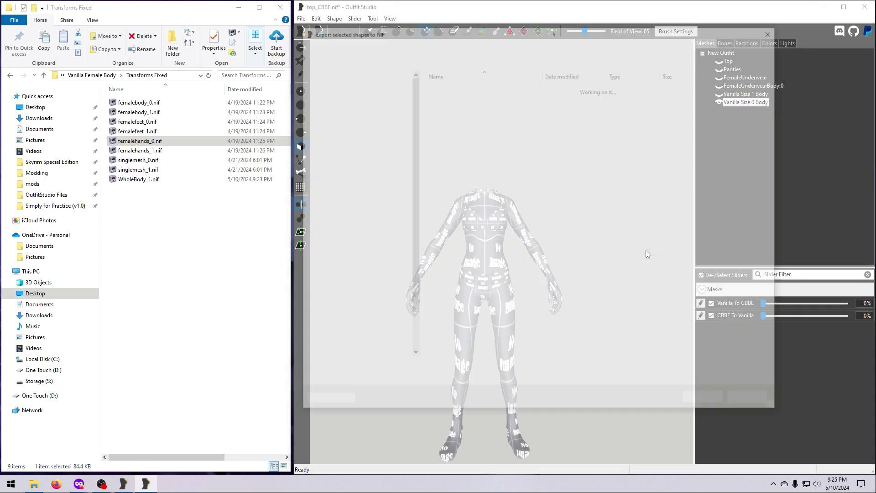
{"action": "left_click", "coordinate": [457, 162]}
{"action": "left_click", "coordinate": [392, 369]}
{"action": "key", "text": "BackSpace"}
{"action": "type", "text": "0"}
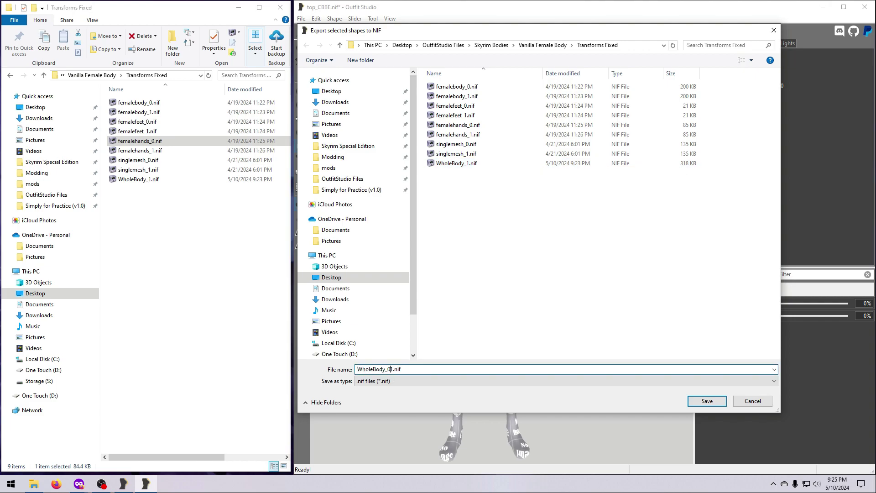
{"action": "key", "text": "Return"}
Delete the Vanilla Size 0 Body shape from the outfit and show the Vanilla Size 1 Body
{"action": "right_click", "coordinate": [738, 103]}
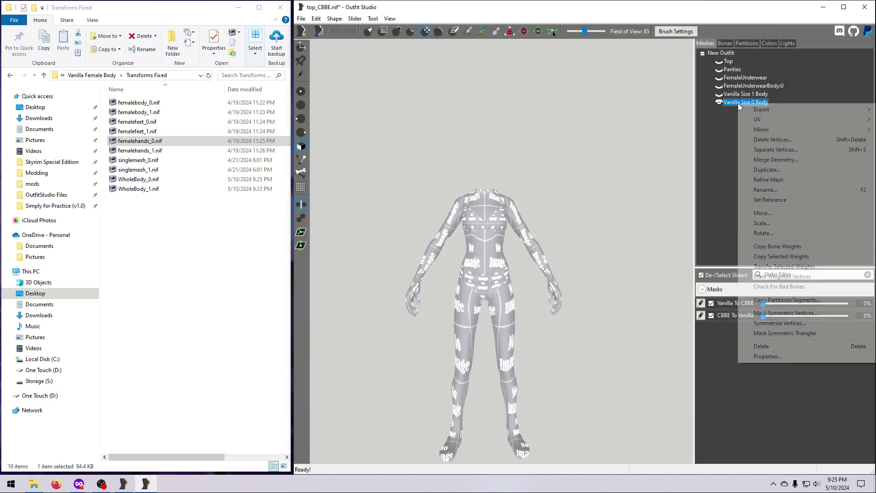
{"action": "left_click", "coordinate": [804, 346]}
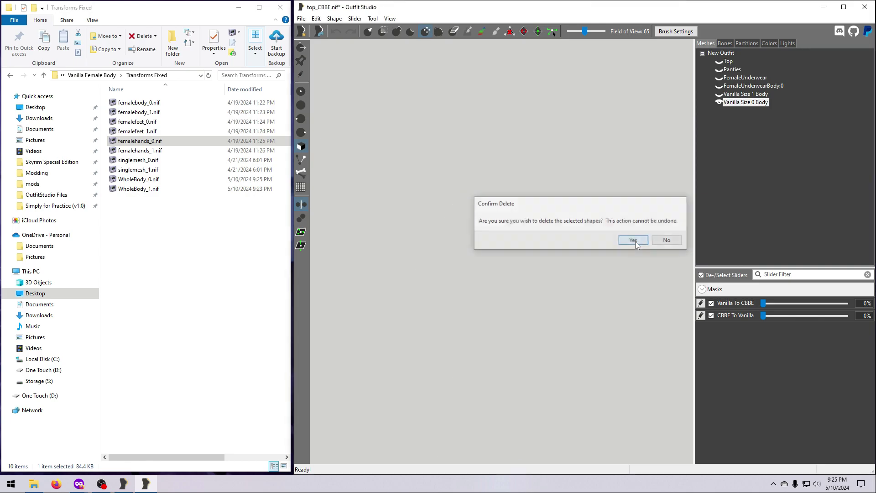
{"action": "left_click", "coordinate": [636, 241]}
{"action": "left_click", "coordinate": [720, 95]}
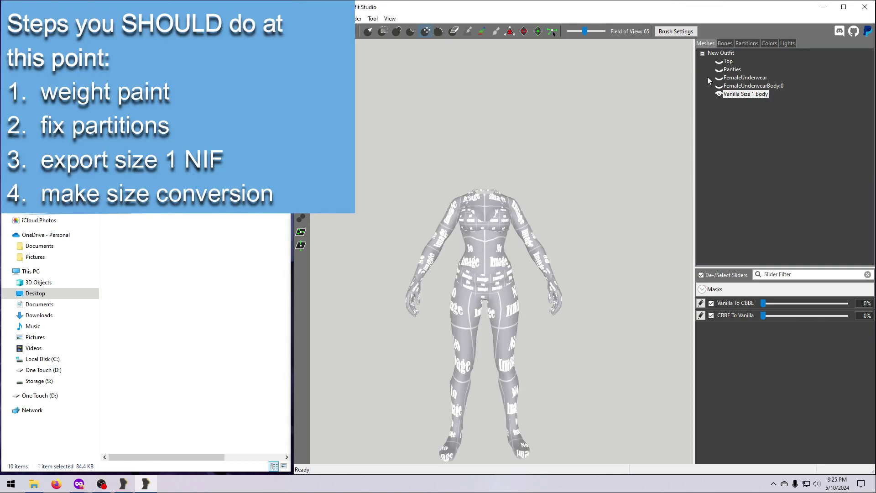
Clear the mask on every shape from Top through Vanilla Size 1 Body
{"action": "left_click", "coordinate": [373, 18]}
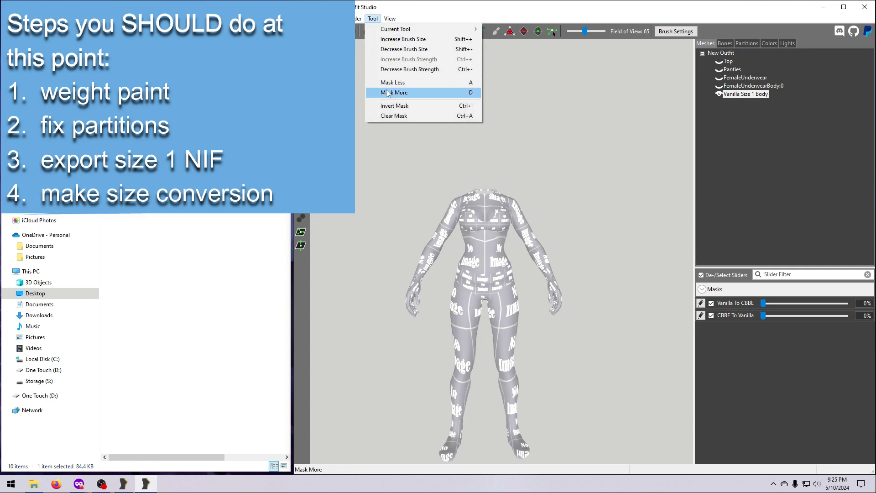
{"action": "left_click", "coordinate": [395, 116]}
{"action": "left_click", "coordinate": [728, 62]}
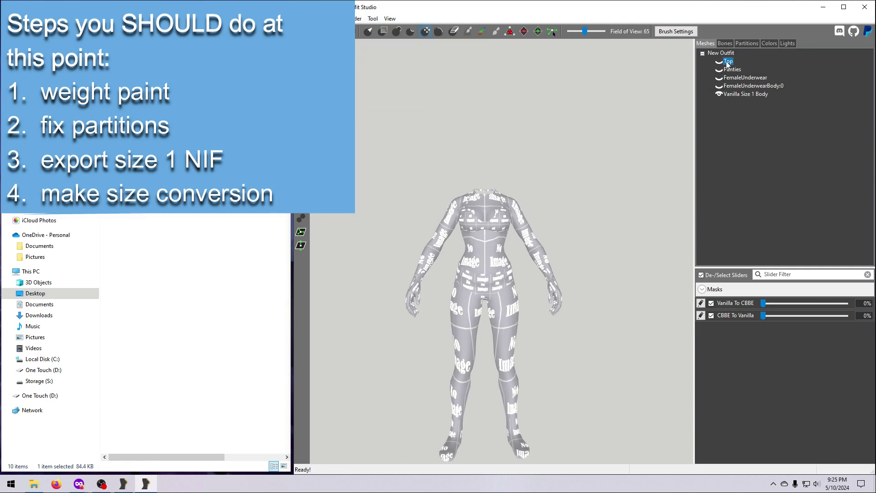
{"action": "left_click", "coordinate": [746, 95], "text": "shift"}
{"action": "left_click", "coordinate": [373, 19]}
{"action": "left_click", "coordinate": [394, 115]}
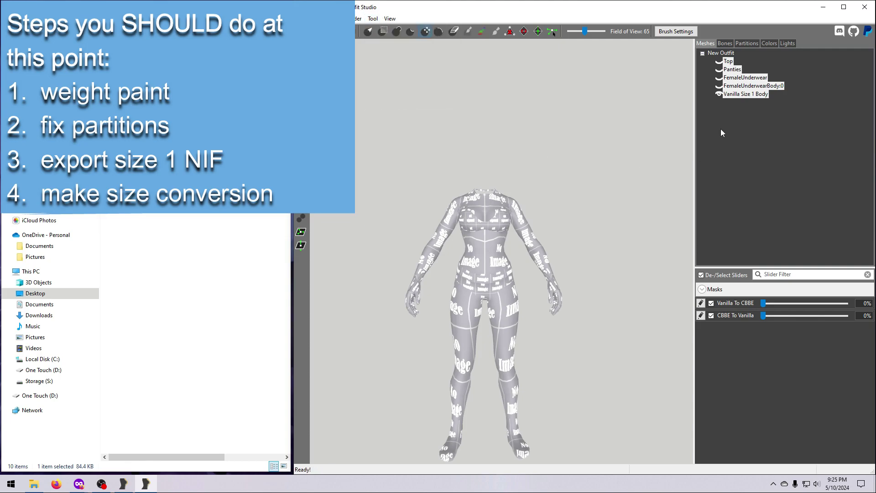
Create a new slider named "Size 1 to Size 0" with the Vanilla Size 1 Body selected
{"action": "left_click", "coordinate": [740, 95]}
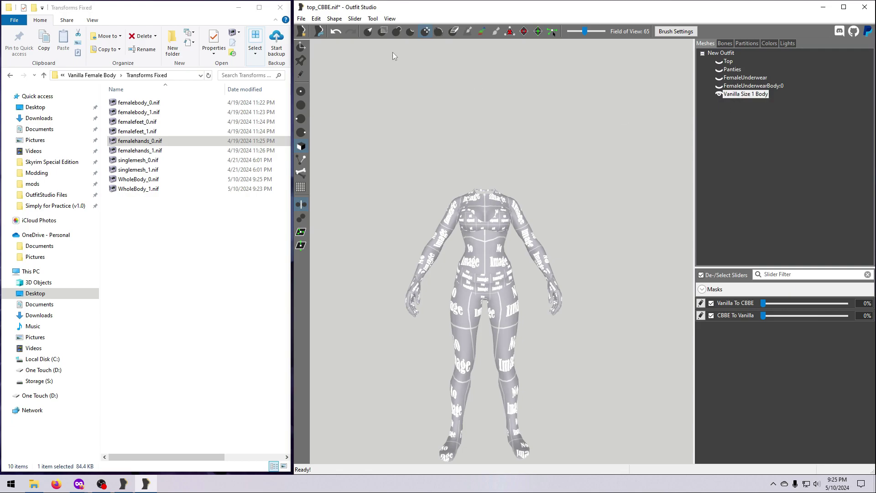
{"action": "left_click", "coordinate": [354, 19]}
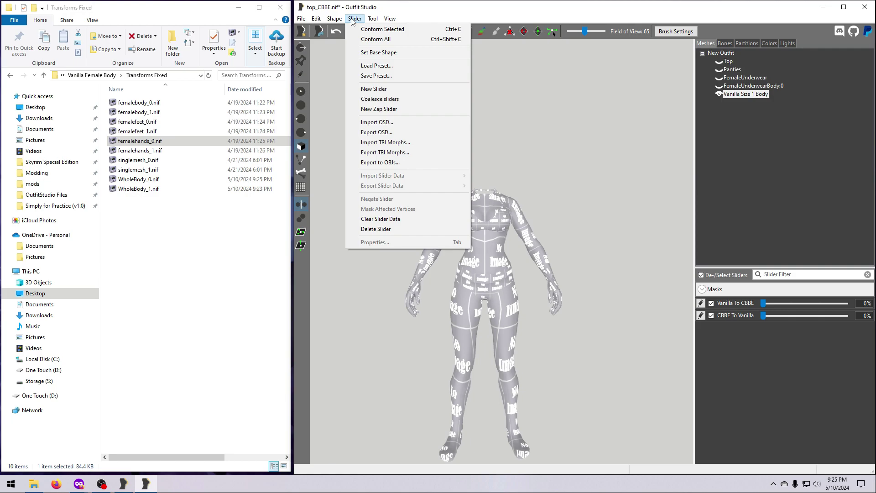
{"action": "left_click", "coordinate": [377, 88]}
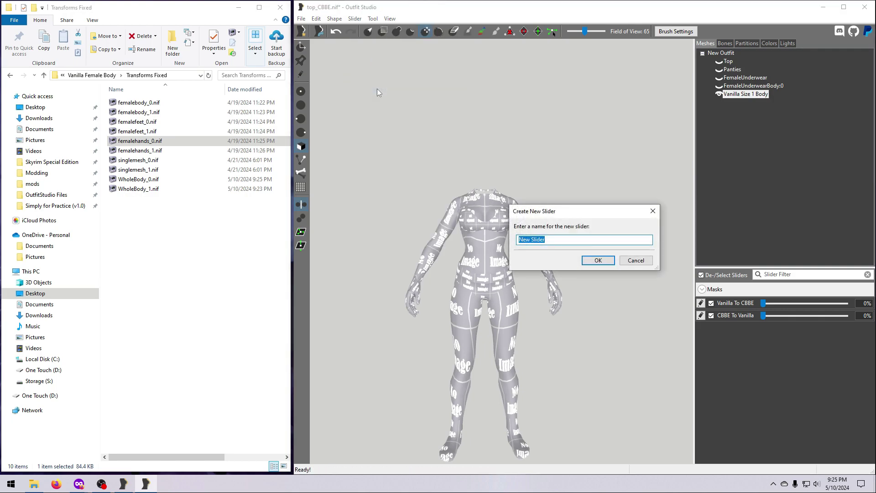
{"action": "type", "text": "Size 1 to Size 0"}
{"action": "key", "text": "Return"}
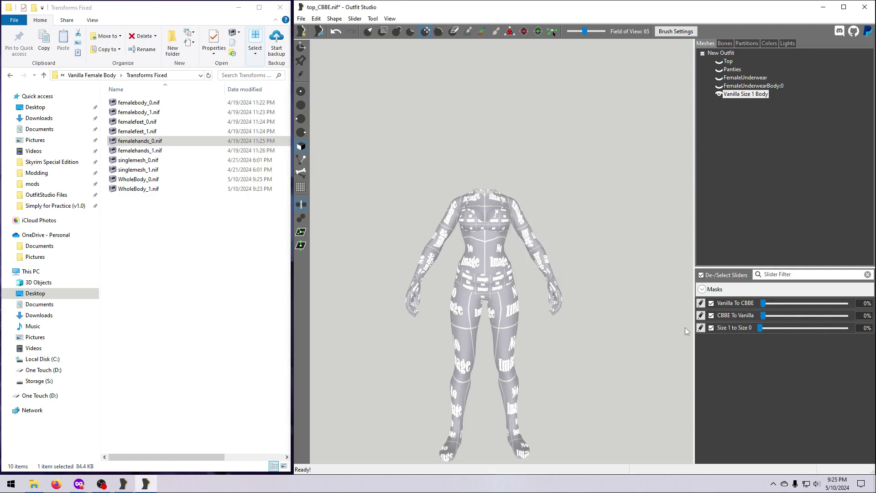
Import WholeBody_0.nif as the Size 1 to Size 0 slider's data and preview the slider's effect on the body
{"action": "left_click", "coordinate": [701, 327]}
{"action": "left_click", "coordinate": [354, 18]}
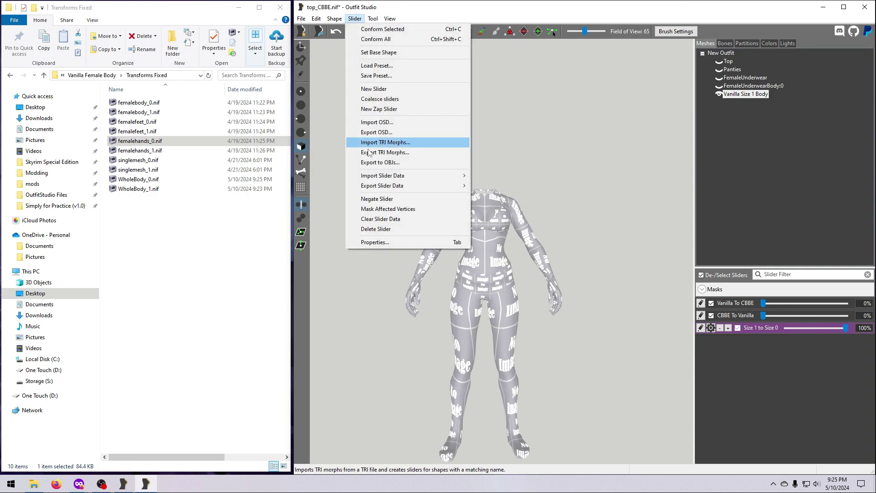
{"action": "mouse_move", "coordinate": [402, 175]}
{"action": "left_click", "coordinate": [492, 177]}
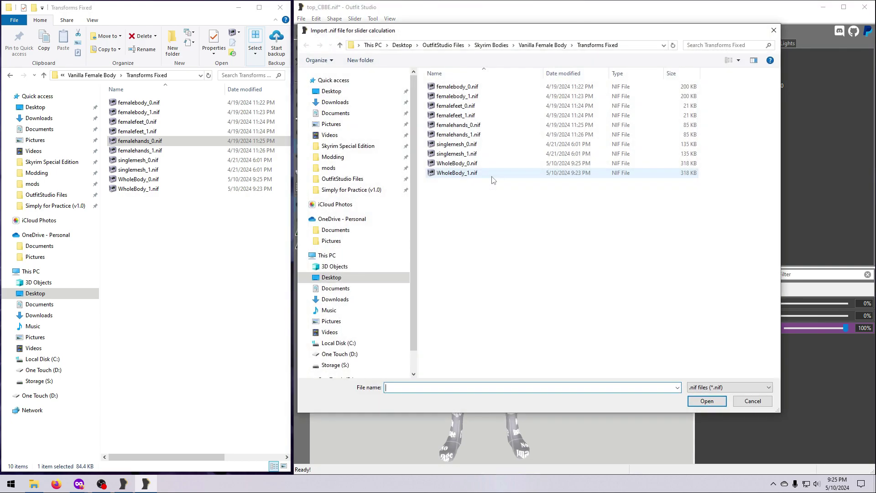
{"action": "left_click", "coordinate": [478, 173]}
{"action": "left_click", "coordinate": [481, 164]}
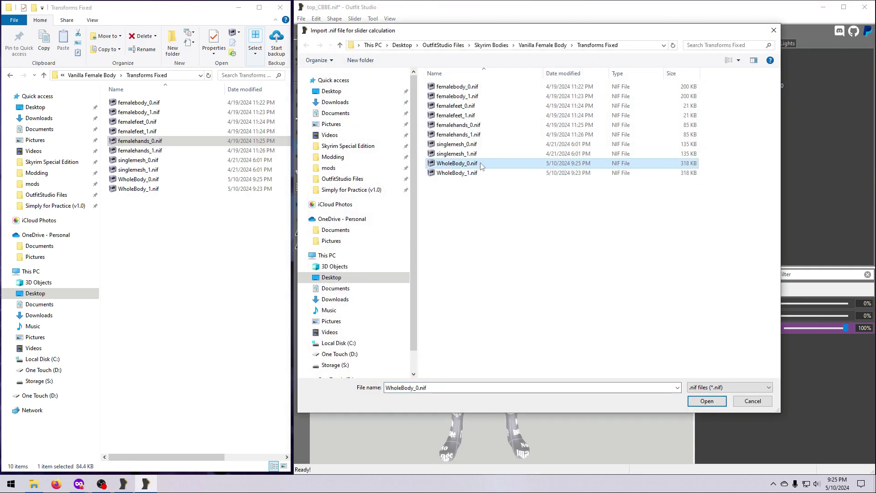
{"action": "left_click", "coordinate": [706, 401]}
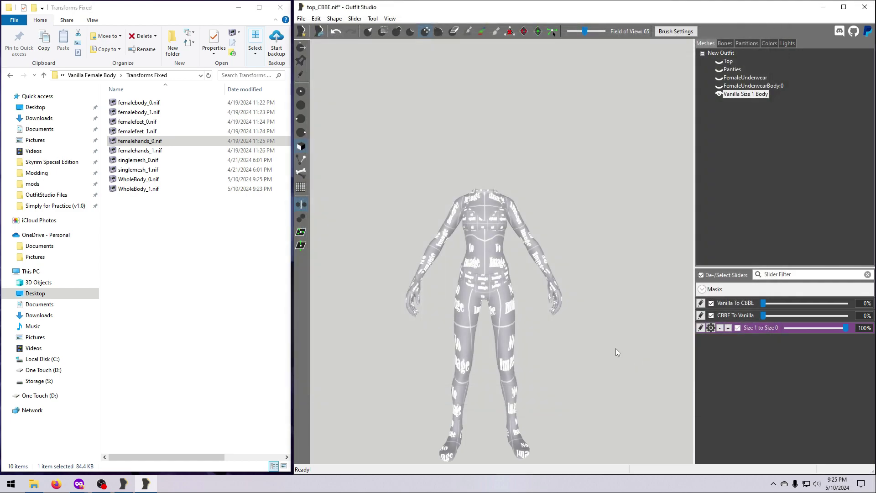
{"action": "left_click", "coordinate": [700, 328]}
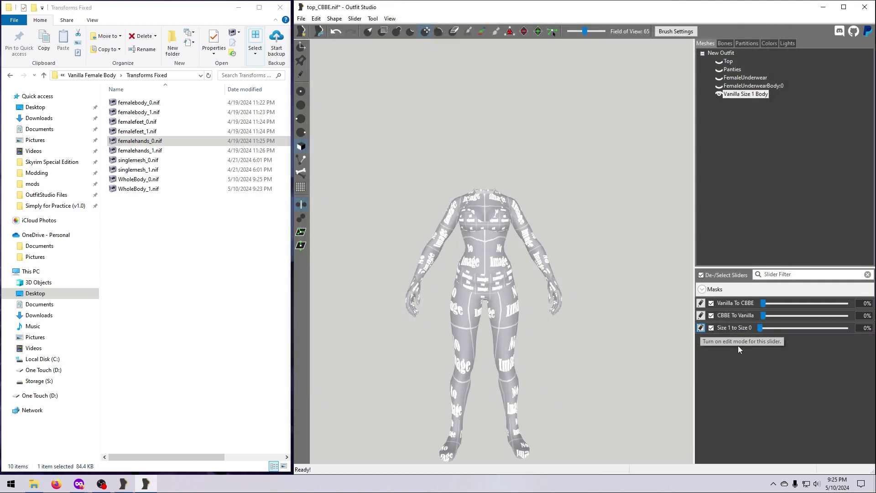
{"action": "left_click", "coordinate": [758, 328]}
{"action": "left_click_drag", "start_coordinate": [826, 338], "coordinate": [754, 381]}
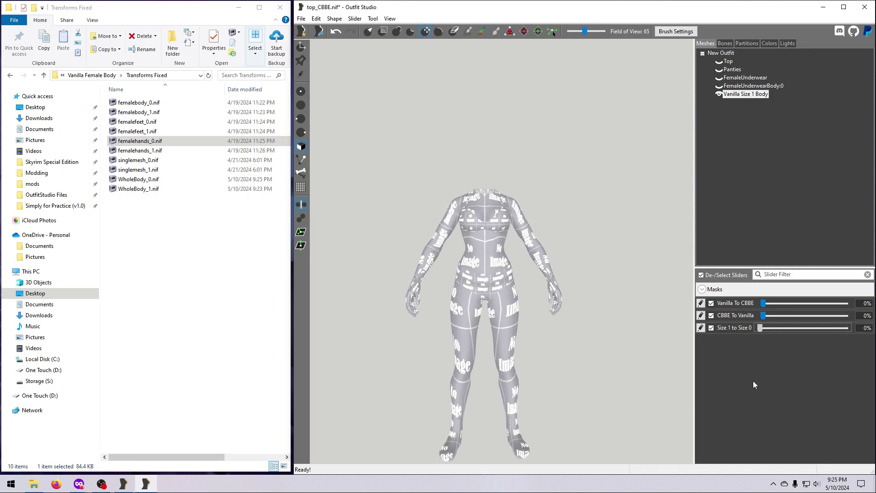
Show the Top, Panties, FemaleUnderwear and FemaleUnderwearBody:0 shapes
{"action": "left_click", "coordinate": [729, 62]}
{"action": "left_click", "coordinate": [748, 86], "text": "shift"}
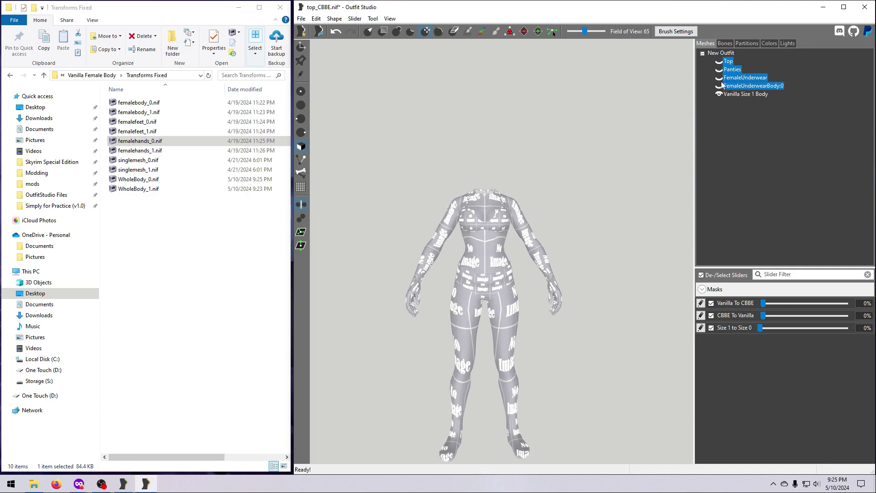
{"action": "left_click", "coordinate": [719, 86]}
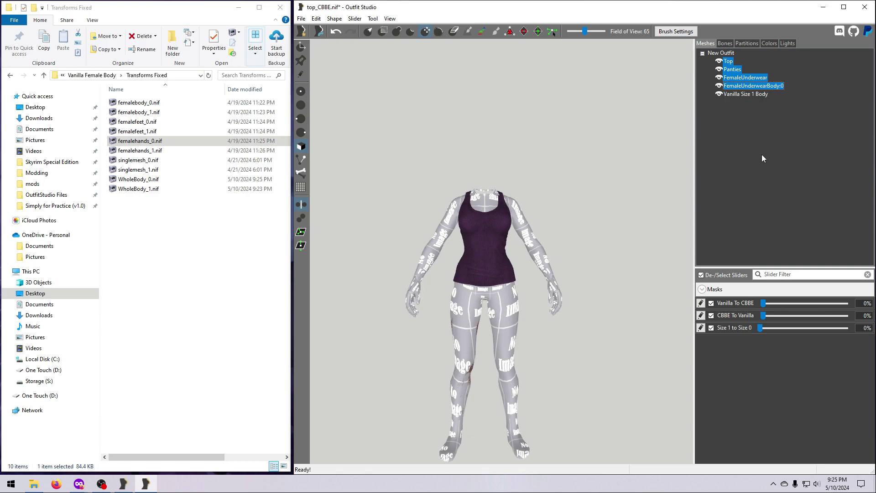
Set Vanilla Size 1 Body as the reference and conform all shapes to its sliders using the default conforming settings
{"action": "right_click", "coordinate": [733, 93]}
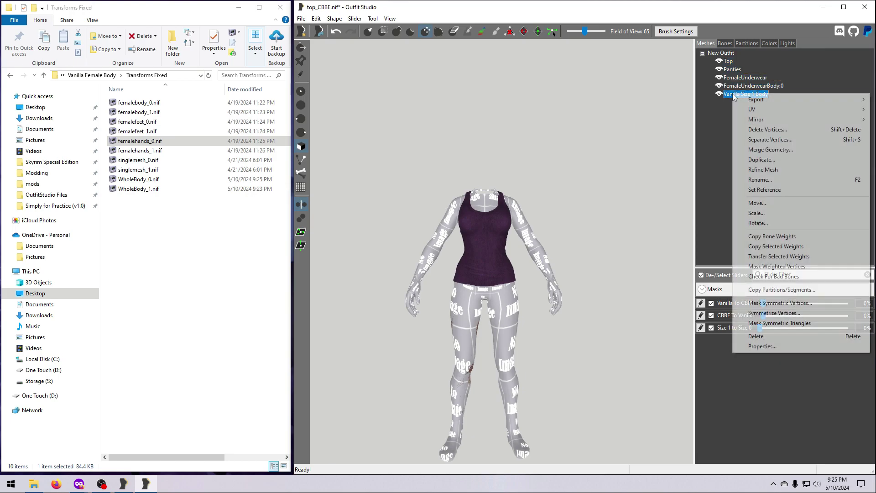
{"action": "left_click", "coordinate": [762, 180]}
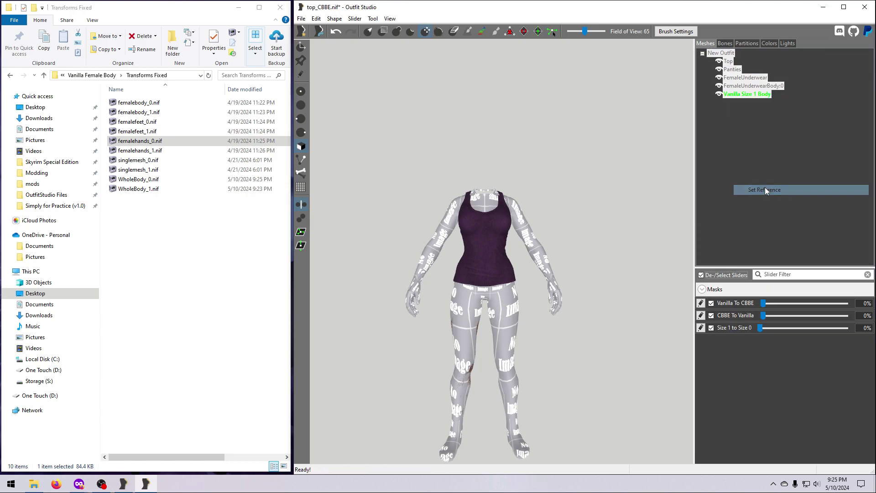
{"action": "left_click", "coordinate": [356, 19]}
{"action": "left_click", "coordinate": [365, 38]}
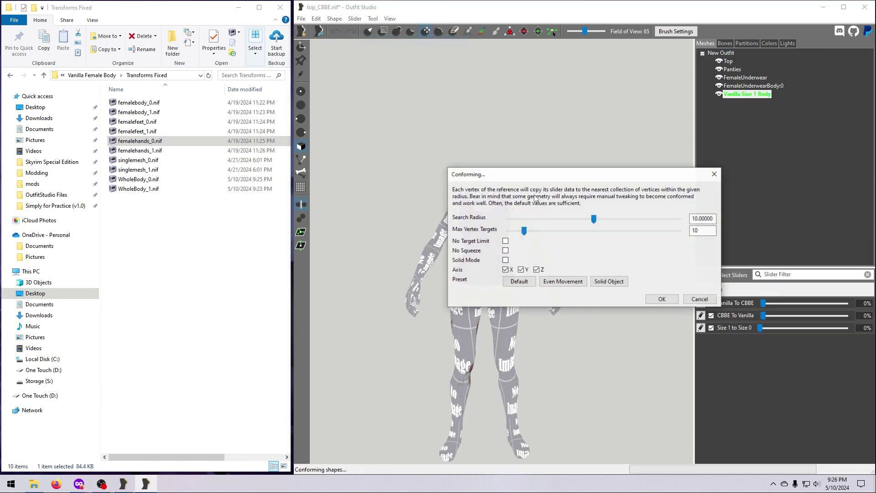
{"action": "left_click", "coordinate": [662, 300]}
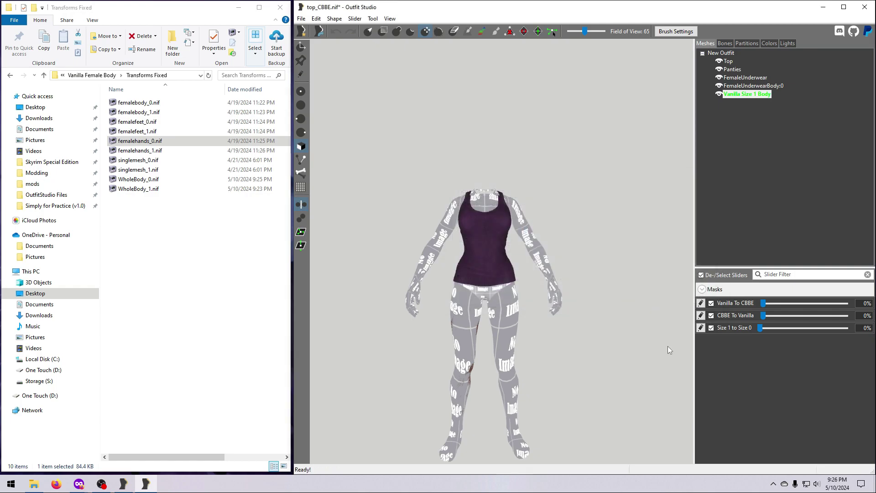
With the Size 1 to Size 0 slider at 100% and the reference body hidden, set the current form as the base shape
{"action": "left_click_drag", "start_coordinate": [761, 328], "coordinate": [846, 328]}
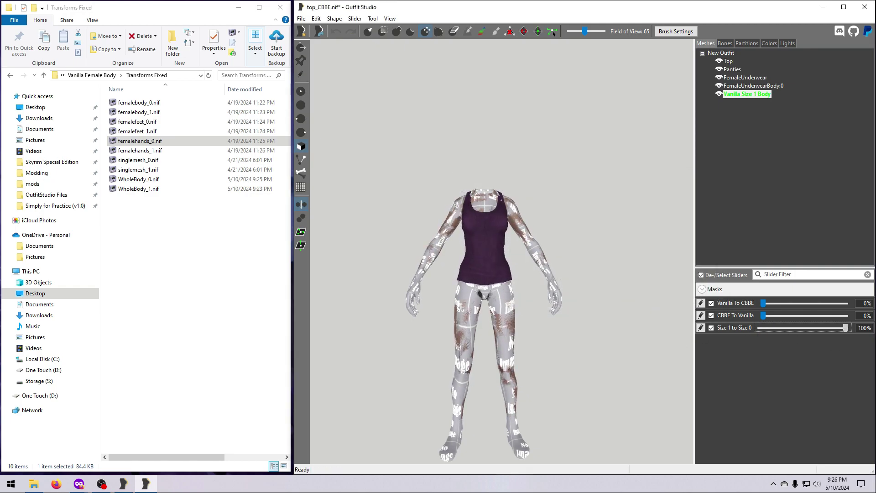
{"action": "left_click", "coordinate": [719, 95]}
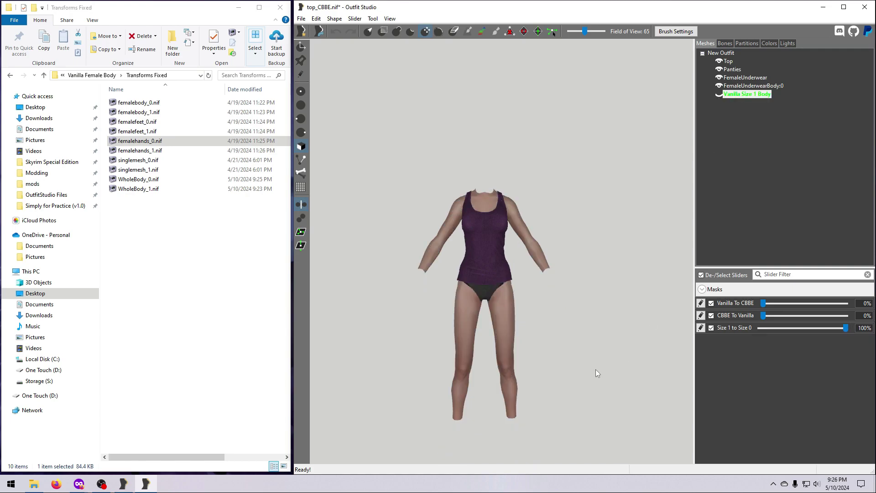
{"action": "mouse_move", "coordinate": [596, 369]}
{"action": "right_mouse_down"}
{"action": "mouse_move", "coordinate": [447, 367]}
{"action": "mouse_move", "coordinate": [590, 373]}
{"action": "right_mouse_up"}
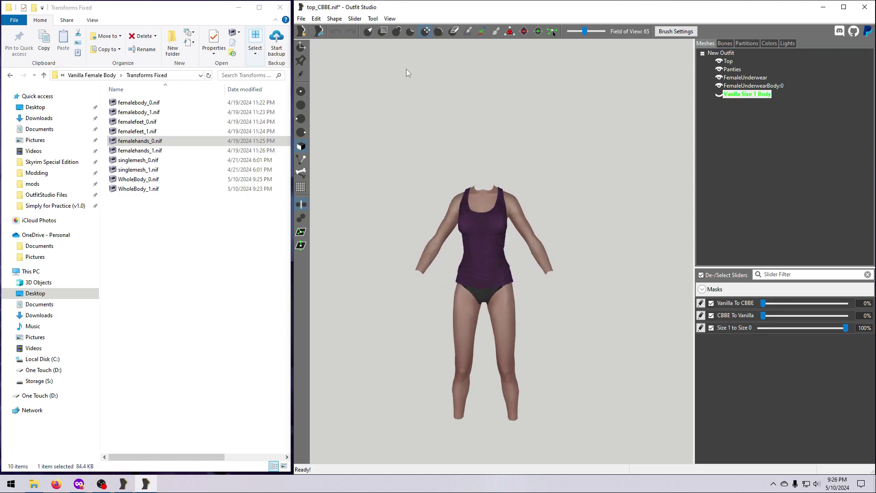
{"action": "left_click", "coordinate": [355, 19]}
{"action": "left_click", "coordinate": [374, 55]}
Turn on vertex editing for the Top shape and activate the Smooth brush
{"action": "scroll", "coordinate": [543, 297], "scroll_direction": "up", "scroll_amount": 3}
{"action": "scroll", "coordinate": [551, 308], "scroll_direction": "up", "scroll_amount": 2}
{"action": "middle_click_drag", "start_coordinate": [551, 308], "coordinate": [570, 354]}
{"action": "left_click", "coordinate": [729, 62]}
{"action": "key", "text": "q"}
{"action": "key", "text": "5"}
{"action": "scroll", "coordinate": [546, 295], "scroll_direction": "up", "scroll_amount": 2}
Examine the Top mesh from several sides, checking its shape and fit around the chest, armholes and shoulder straps
{"action": "right_click_drag", "start_coordinate": [547, 295], "coordinate": [486, 275]}
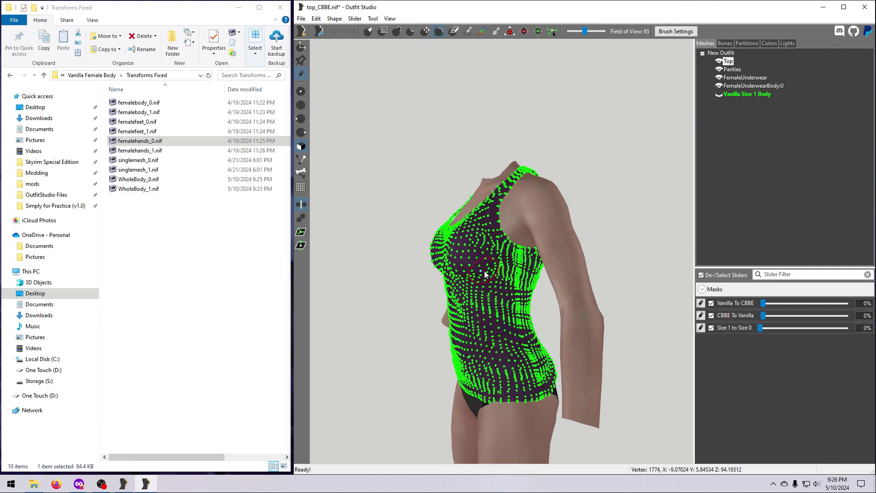
{"action": "right_click_drag", "start_coordinate": [475, 242], "coordinate": [498, 232]}
{"action": "right_click_drag", "start_coordinate": [520, 265], "coordinate": [495, 365]}
{"action": "scroll", "coordinate": [496, 365], "scroll_direction": "up", "scroll_amount": 3}
{"action": "scroll", "coordinate": [495, 366], "scroll_direction": "down", "scroll_amount": 3}
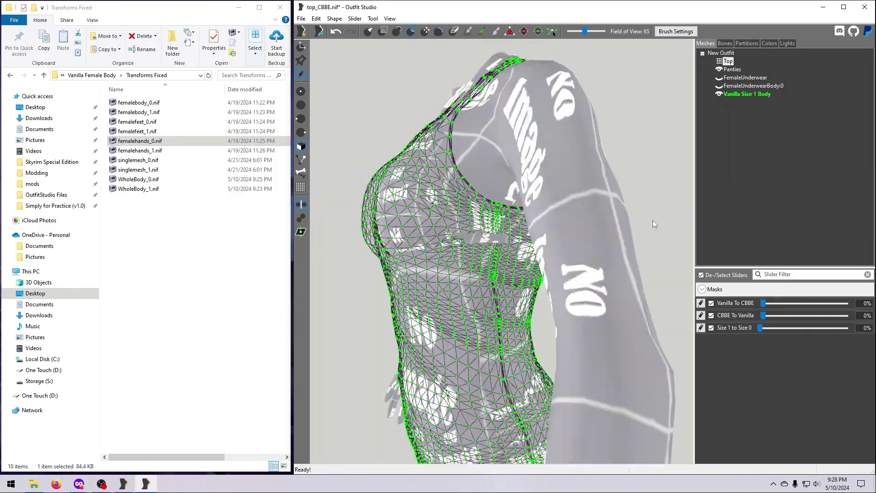
{"action": "right_click_drag", "start_coordinate": [653, 220], "coordinate": [601, 318]}
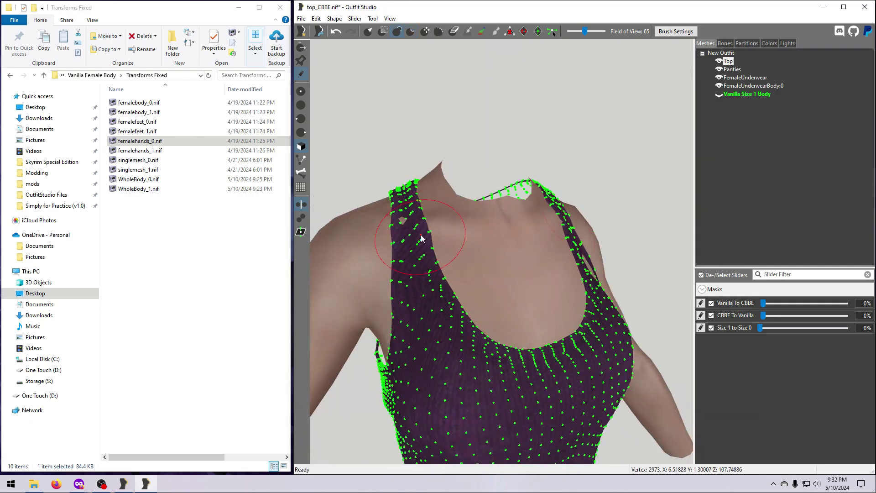
{"action": "right_click_drag", "start_coordinate": [571, 295], "coordinate": [486, 238]}
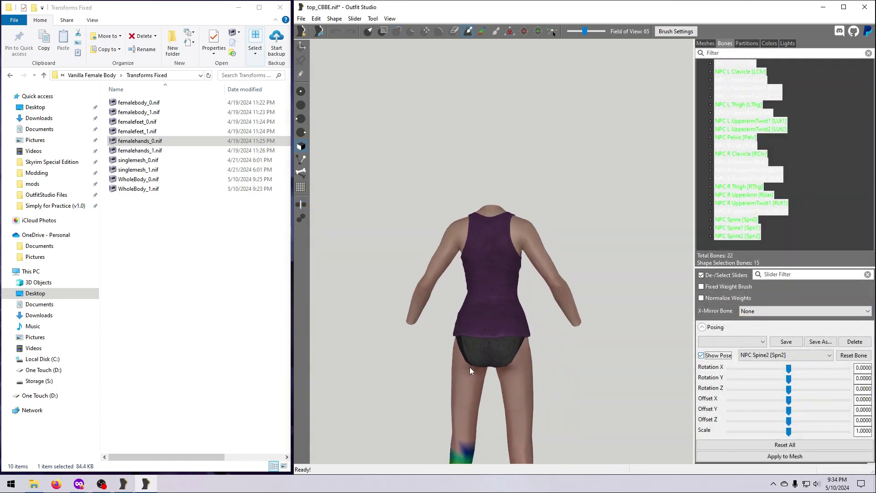
Preview the outfit's bone weighting in the StrafeLeft pose, and return to the mesh list
{"action": "right_click_drag", "start_coordinate": [470, 367], "coordinate": [602, 364]}
{"action": "left_click", "coordinate": [730, 342]}
{"action": "left_click", "coordinate": [719, 312]}
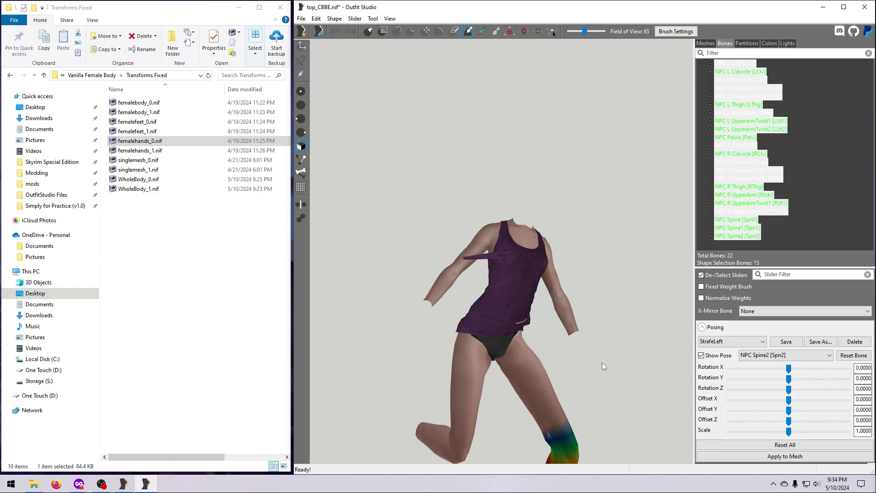
{"action": "left_click", "coordinate": [708, 46]}
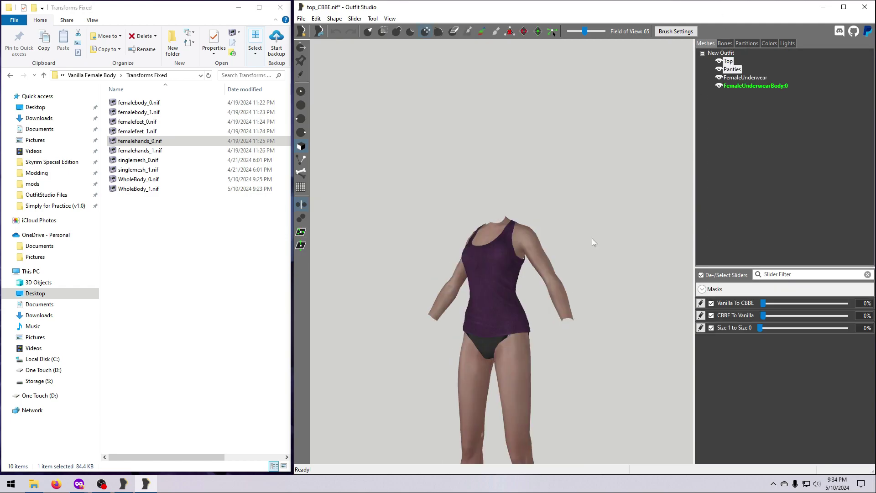
Add WholeBody_0.nif from the Transforms Fixed folder to the outfit project
{"action": "right_click_drag", "start_coordinate": [569, 343], "coordinate": [596, 343]}
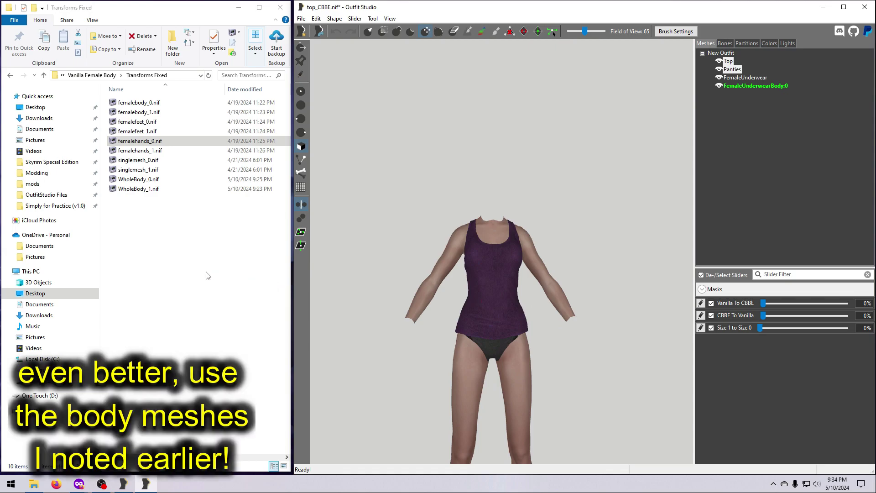
{"action": "left_click", "coordinate": [155, 182]}
{"action": "left_click_drag", "start_coordinate": [171, 185], "coordinate": [563, 205]}
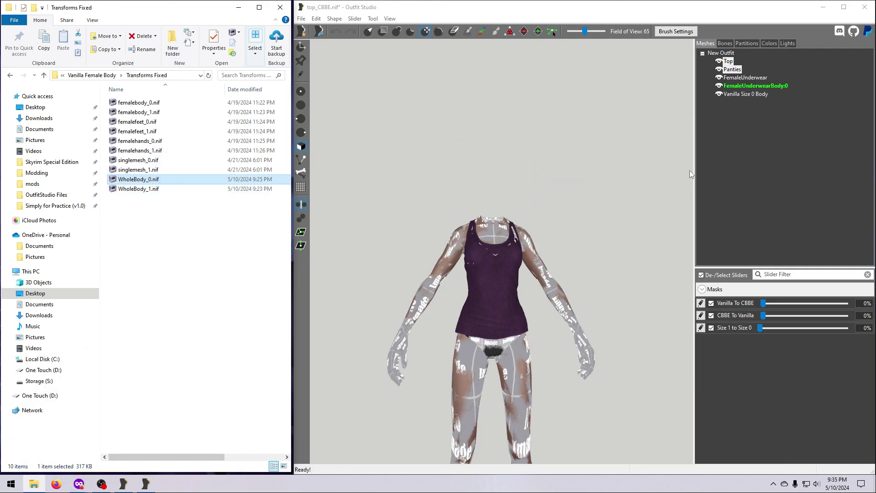
Set the Vanilla Size 0 Body mesh as the project's reference shape
{"action": "left_click", "coordinate": [741, 93]}
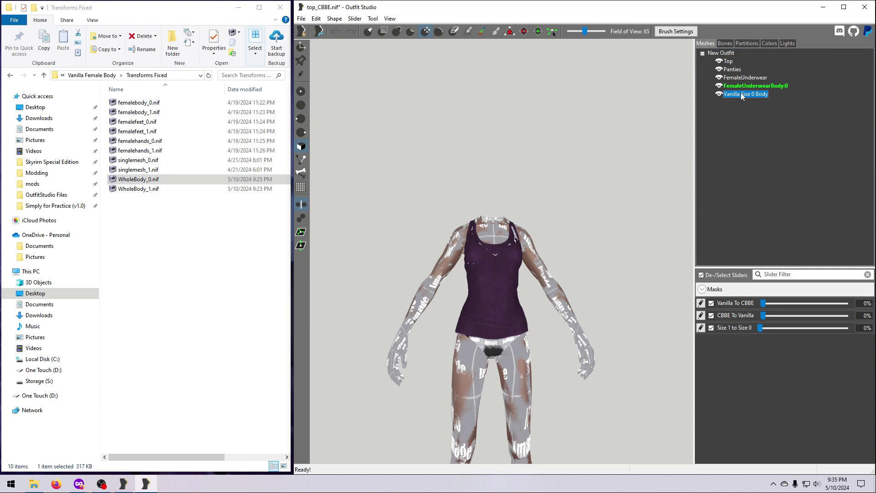
{"action": "right_click", "coordinate": [741, 93]}
{"action": "left_click", "coordinate": [779, 188]}
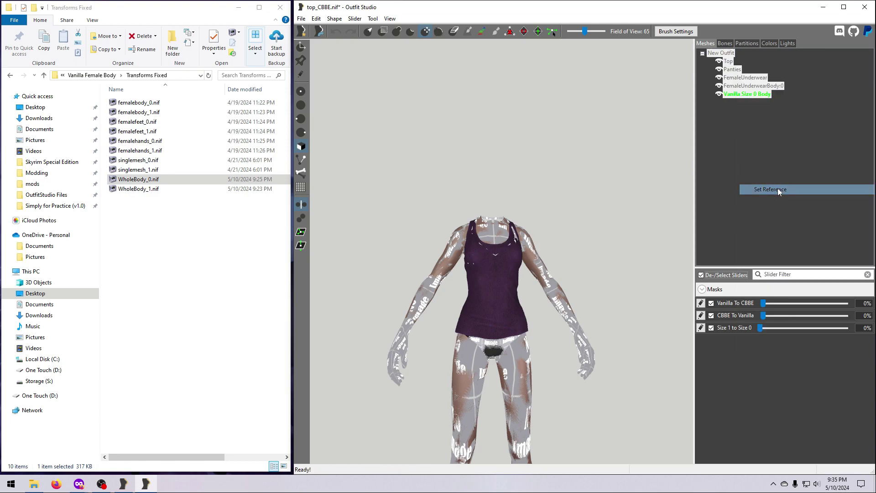
Copy the bone weights from the reference body to the Top and Panties meshes
{"action": "left_click", "coordinate": [727, 62]}
{"action": "left_click", "coordinate": [732, 69], "text": "ctrl"}
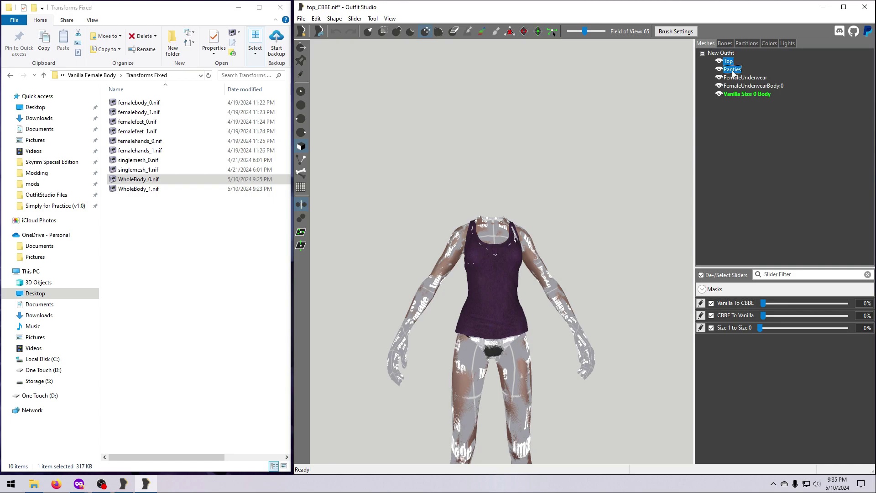
{"action": "right_click", "coordinate": [733, 71]}
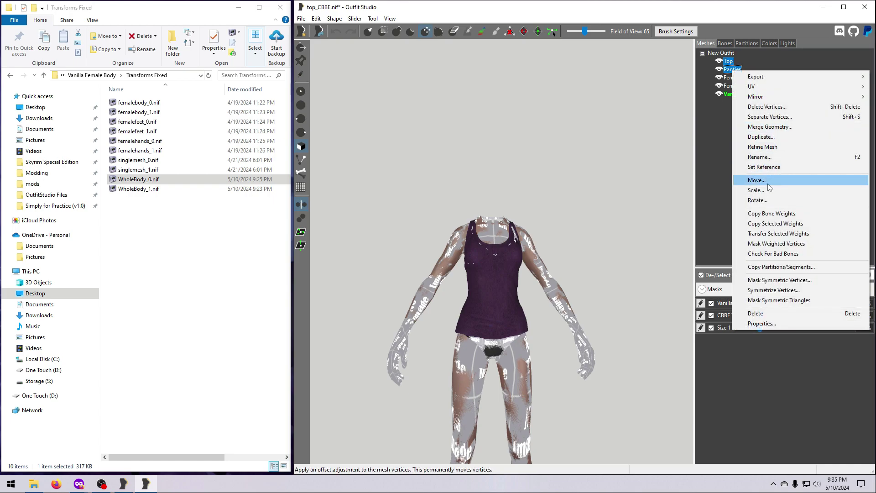
{"action": "left_click", "coordinate": [758, 214]}
{"action": "left_click", "coordinate": [653, 278]}
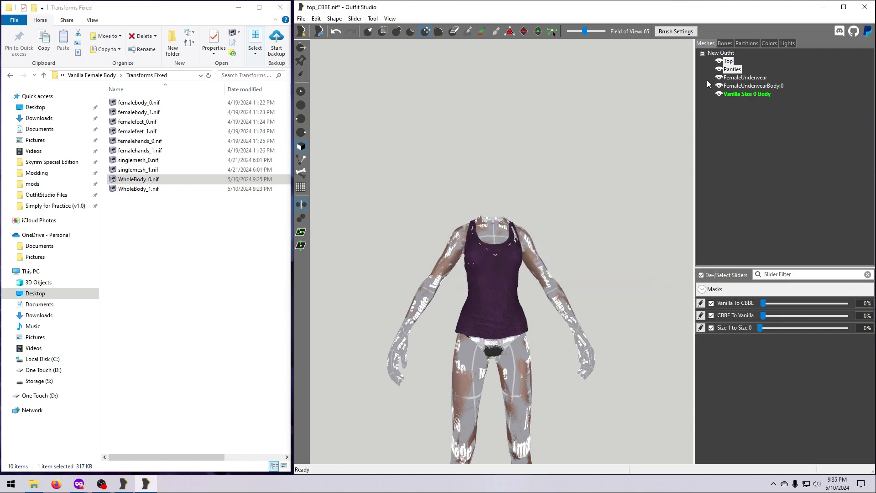
Hide the Vanilla Size 0 Body mesh and open the bone list with the posing controls
{"action": "left_click", "coordinate": [749, 44]}
{"action": "left_click", "coordinate": [707, 44]}
{"action": "left_click", "coordinate": [732, 69]}
{"action": "left_click", "coordinate": [746, 44]}
{"action": "left_click", "coordinate": [706, 43]}
{"action": "left_click", "coordinate": [719, 94]}
{"action": "left_click", "coordinate": [725, 44]}
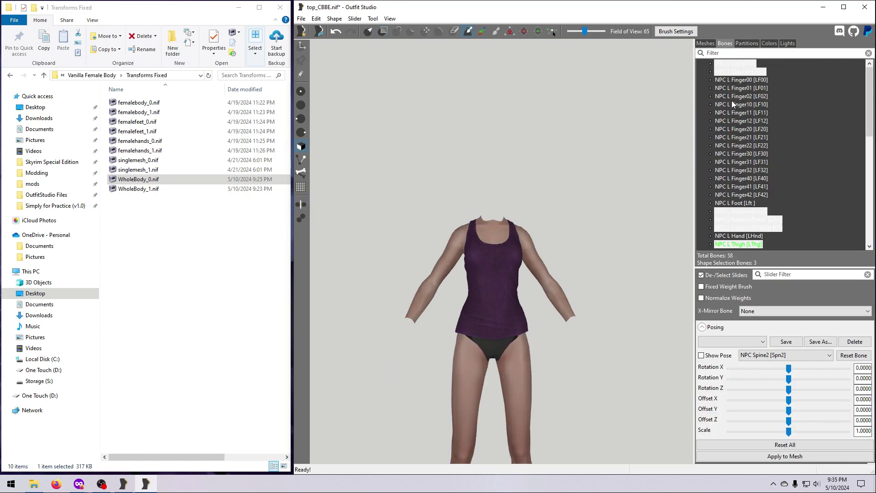
Preview the outfit's copied bone weighting from several sides in a series of poses, including StrafeRight and Unarmed
{"action": "left_click", "coordinate": [720, 356]}
{"action": "right_click_drag", "start_coordinate": [623, 368], "coordinate": [478, 355]}
{"action": "left_click", "coordinate": [761, 342]}
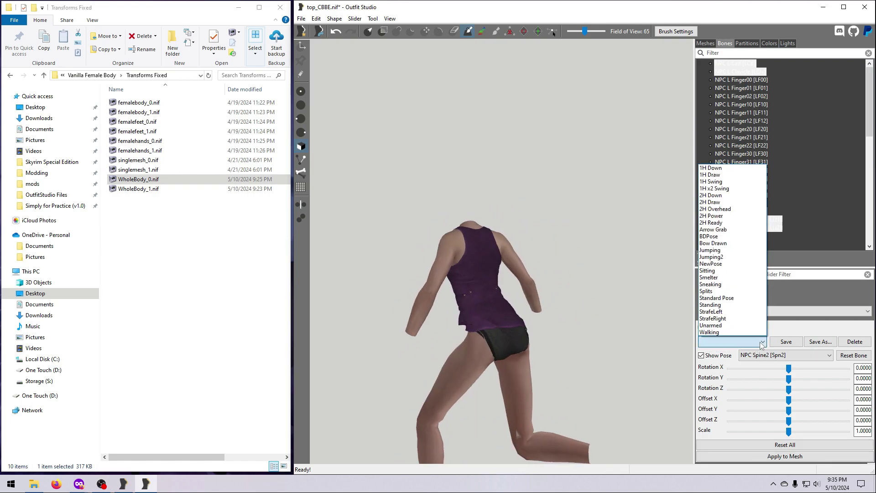
{"action": "left_click", "coordinate": [730, 320]}
{"action": "left_click", "coordinate": [753, 341]}
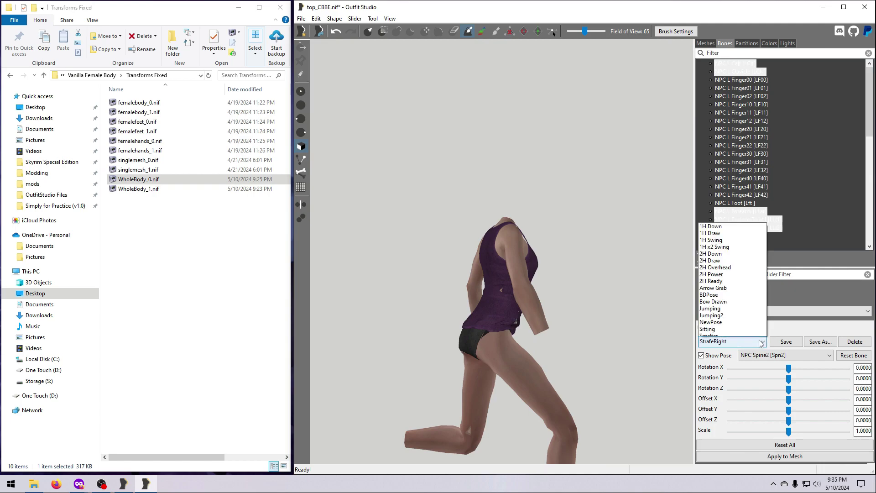
{"action": "left_click", "coordinate": [719, 272]}
{"action": "right_click_drag", "start_coordinate": [651, 355], "coordinate": [575, 358]}
{"action": "left_click", "coordinate": [748, 342]}
{"action": "left_click", "coordinate": [735, 223]}
{"action": "right_click_drag", "start_coordinate": [634, 361], "coordinate": [608, 376]}
{"action": "left_click", "coordinate": [749, 342]}
{"action": "left_click", "coordinate": [733, 326]}
Examine the vertices on the back of the Top mesh, comparing the unposed shape with the Unarmed pose
{"action": "left_click", "coordinate": [706, 43]}
{"action": "left_click", "coordinate": [729, 61]}
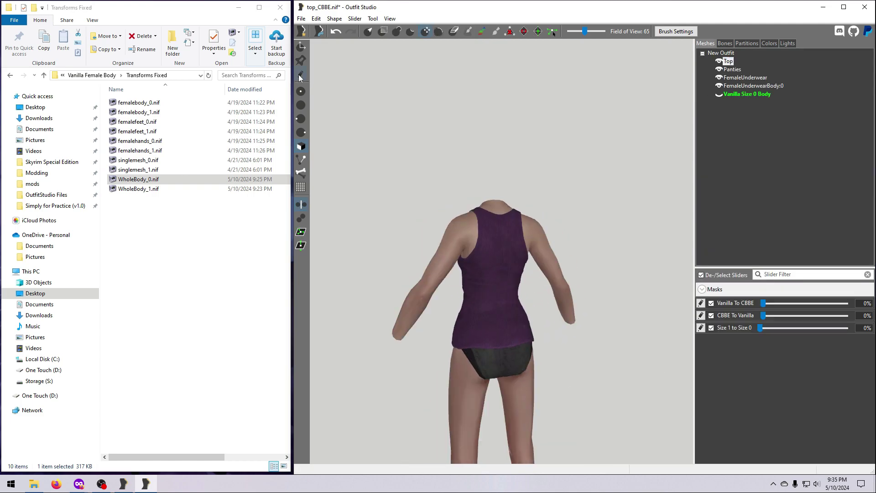
{"action": "left_click", "coordinate": [397, 31]}
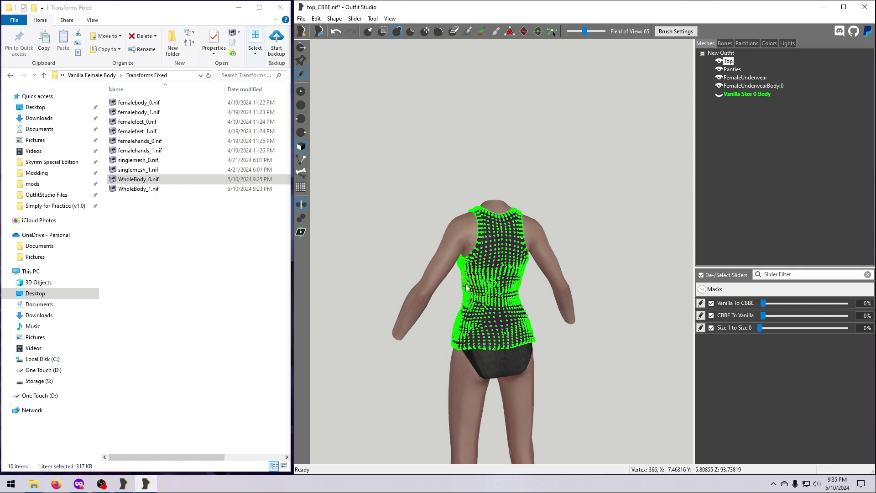
{"action": "right_click_drag", "start_coordinate": [510, 243], "coordinate": [593, 363]}
{"action": "left_click", "coordinate": [726, 43]}
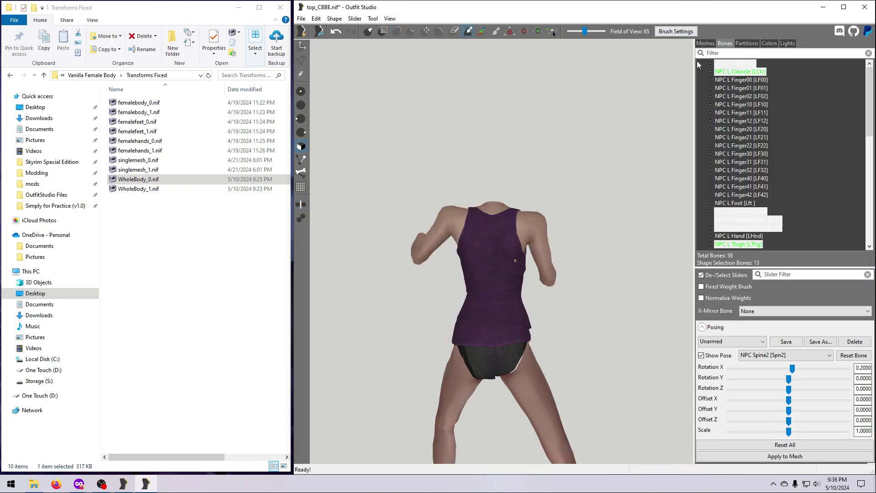
{"action": "left_click", "coordinate": [706, 43]}
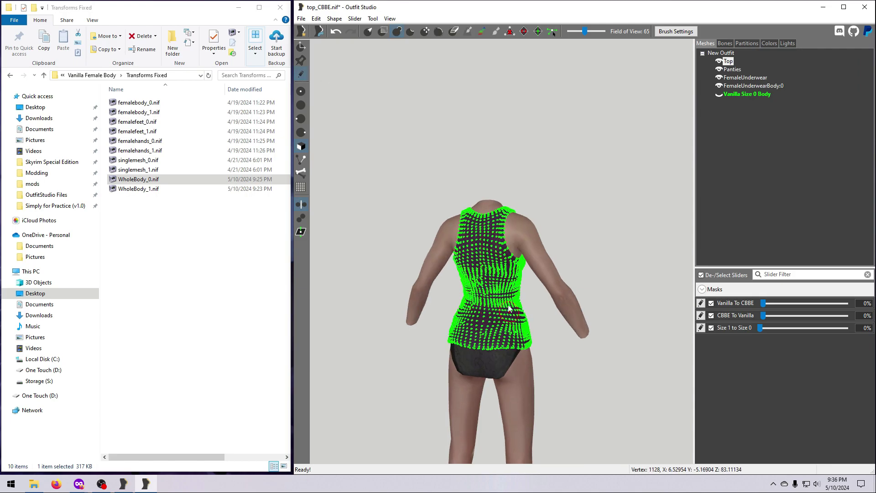
{"action": "right_click_drag", "start_coordinate": [499, 236], "coordinate": [491, 237]}
{"action": "left_click", "coordinate": [724, 44]}
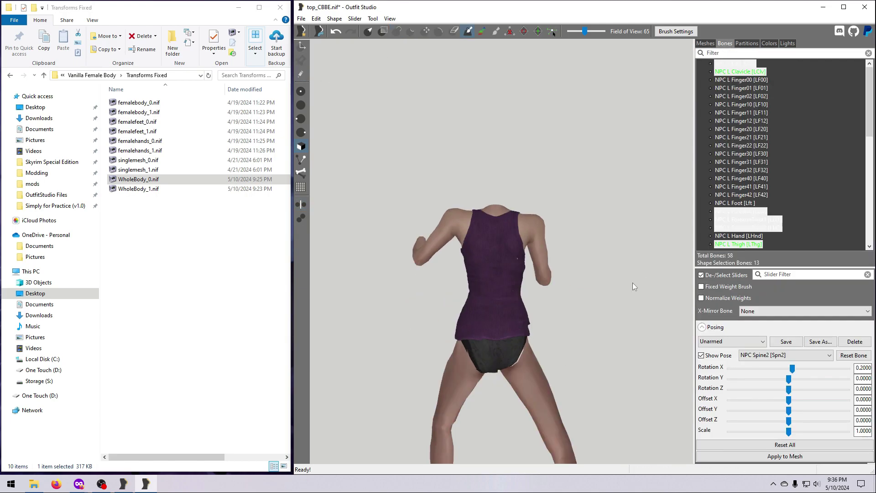
{"action": "mouse_move", "coordinate": [633, 283]}
{"action": "right_mouse_down"}
{"action": "mouse_move", "coordinate": [476, 301]}
{"action": "mouse_move", "coordinate": [633, 292]}
{"action": "right_mouse_up"}
{"action": "left_click", "coordinate": [706, 43]}
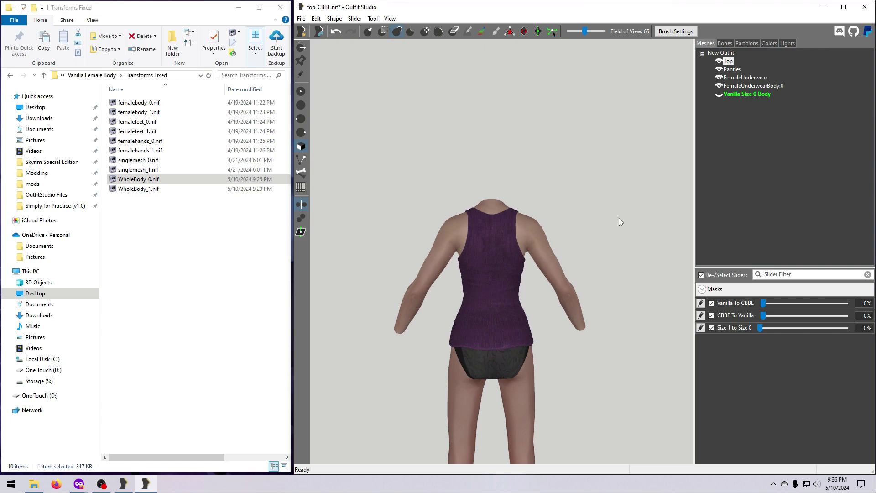
Start a NIF export of Top, Panties, FemaleUnderwear and FemaleUnderwearBody:0 into the Simply for Practice mod's meshes > simply_clothes > demo folder
{"action": "left_click", "coordinate": [730, 84], "text": "shift"}
{"action": "right_click", "coordinate": [730, 84]}
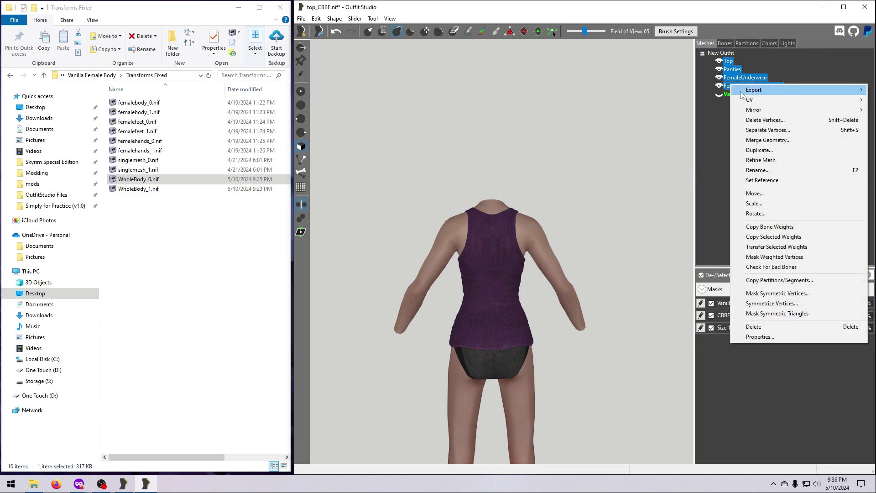
{"action": "mouse_move", "coordinate": [749, 91]}
{"action": "left_click", "coordinate": [699, 90]}
{"action": "left_click", "coordinate": [352, 189]}
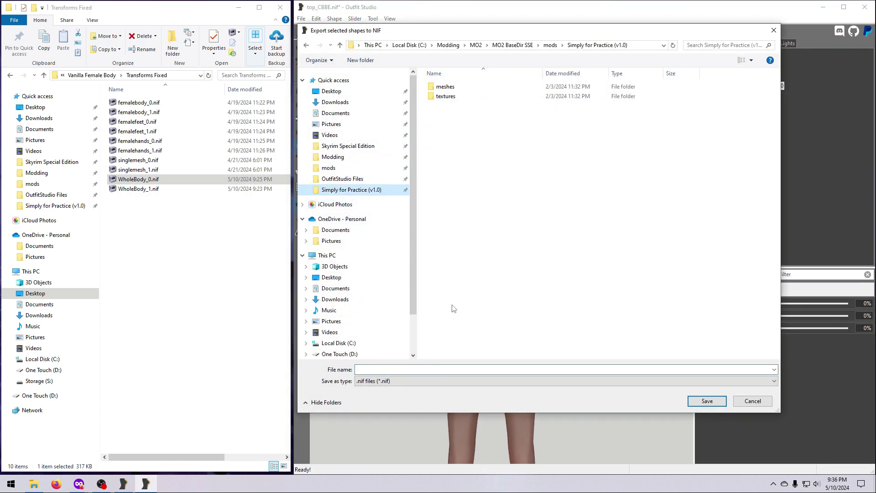
{"action": "double_click", "coordinate": [445, 87]}
{"action": "double_click", "coordinate": [450, 106]}
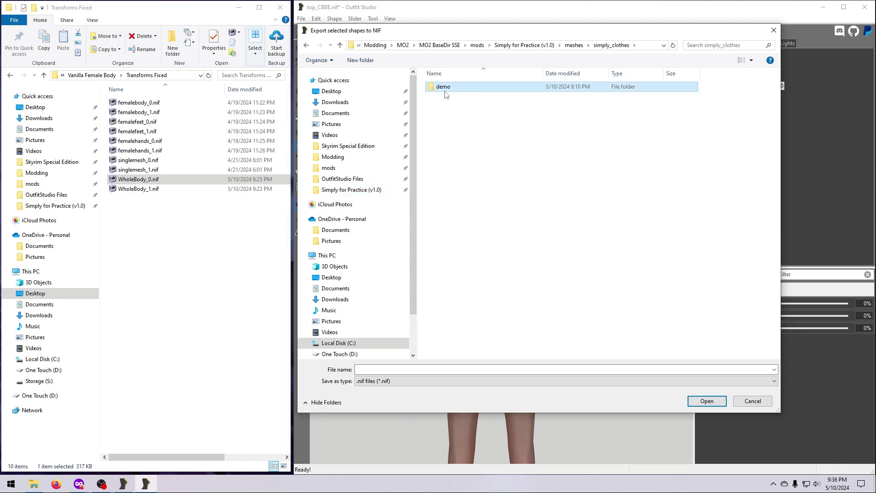
{"action": "double_click", "coordinate": [445, 87]}
Save the exported shapes under the file name top_Vanilla_1.nif
{"action": "scroll", "coordinate": [472, 323], "scroll_direction": "down", "scroll_amount": 6}
{"action": "scroll", "coordinate": [471, 323], "scroll_direction": "down", "scroll_amount": 1}
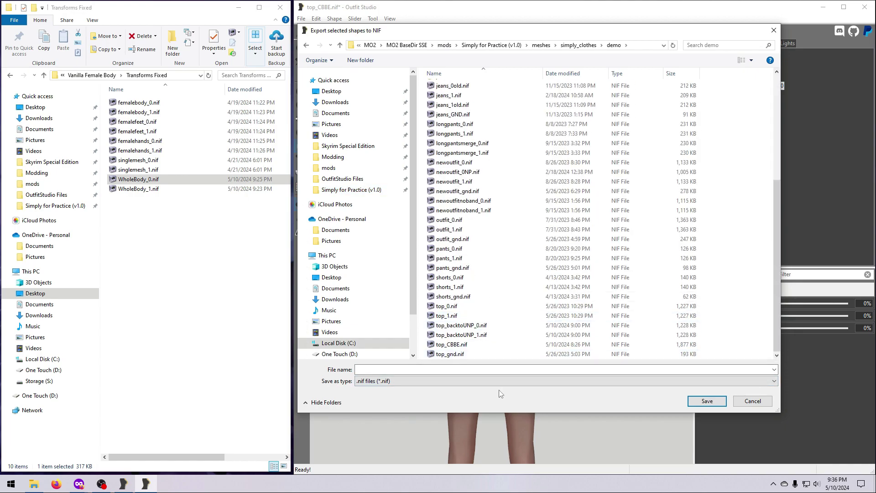
{"action": "left_click", "coordinate": [452, 344]}
{"action": "type", "text": "Vanilla_1.nif"}
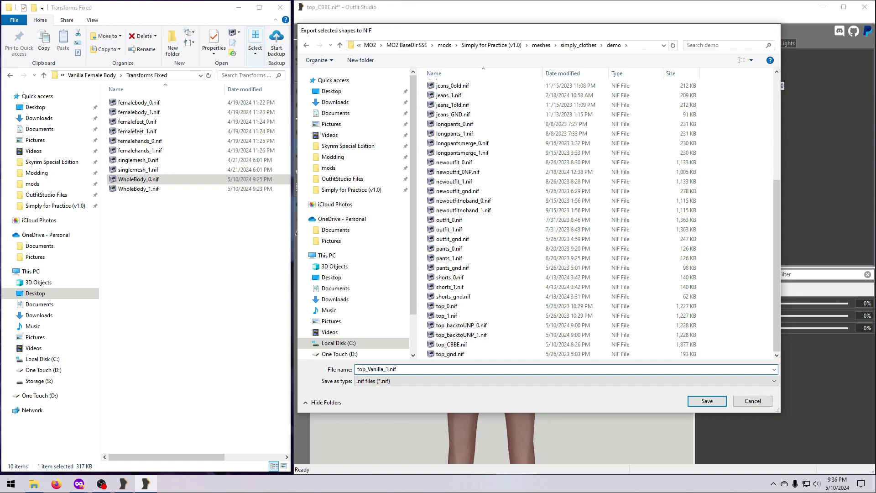
{"action": "key", "text": "Return"}
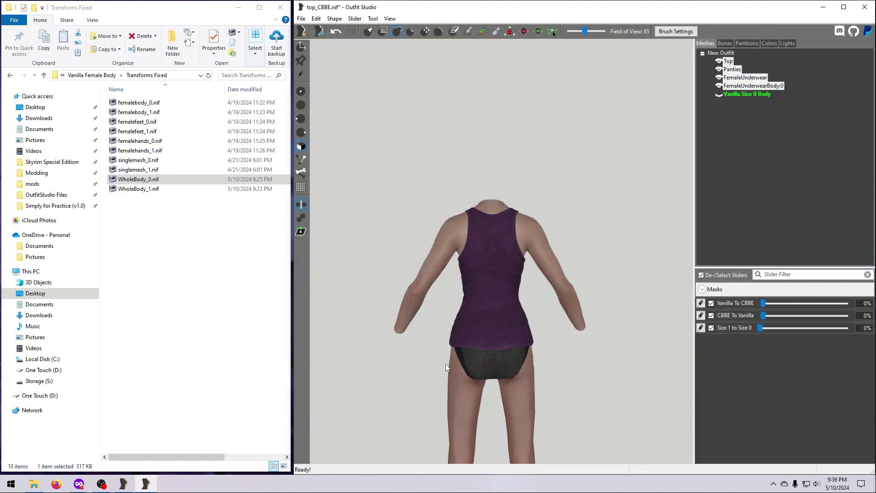
Hide the Top, Panties, FemaleUnderwear and FemaleUnderwearBody:0 meshes, and show only the Vanilla Size 0 Body
{"action": "scroll", "coordinate": [530, 345], "scroll_direction": "down", "scroll_amount": 2}
{"action": "middle_click_drag", "start_coordinate": [554, 348], "coordinate": [544, 318]}
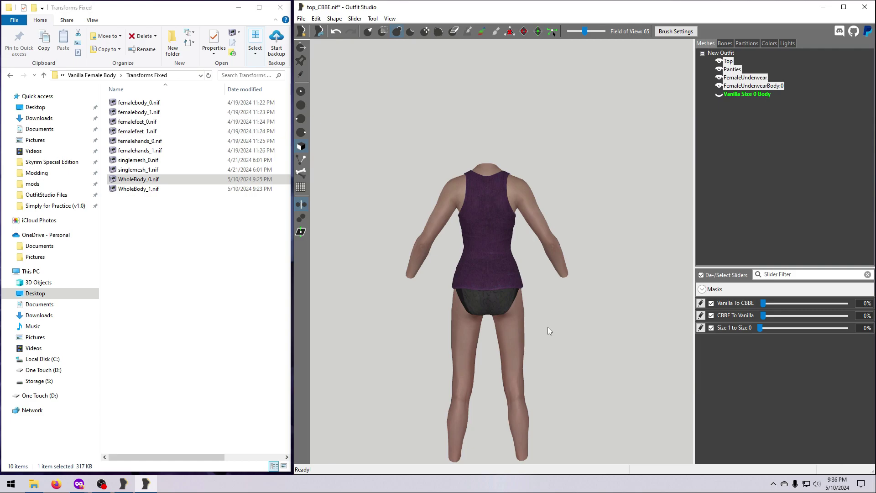
{"action": "left_click", "coordinate": [720, 87]}
{"action": "left_click", "coordinate": [718, 77]}
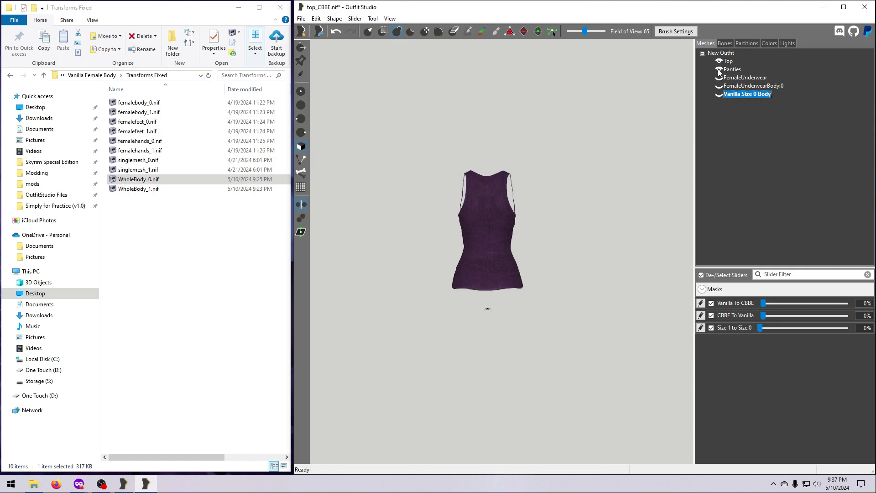
{"action": "left_click", "coordinate": [719, 69]}
{"action": "left_click", "coordinate": [719, 62]}
{"action": "left_click", "coordinate": [720, 94]}
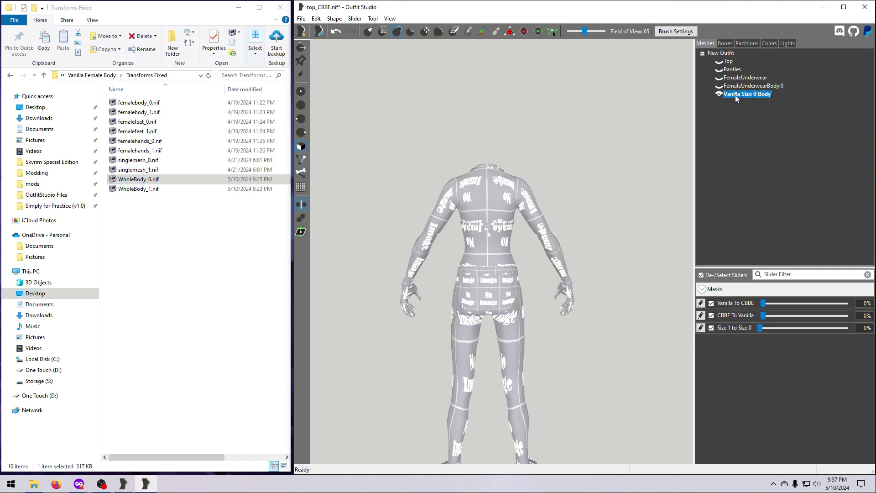
{"action": "right_click", "coordinate": [738, 95]}
{"action": "left_click", "coordinate": [683, 144]}
Create a new slider named "Size 0 to Size 1"
{"action": "left_click", "coordinate": [355, 18]}
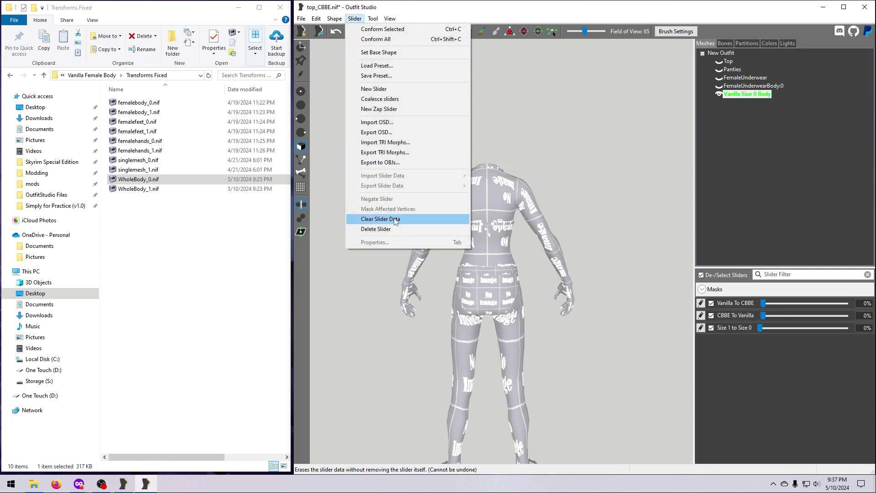
{"action": "left_click", "coordinate": [379, 89]}
{"action": "type", "text": "size"}
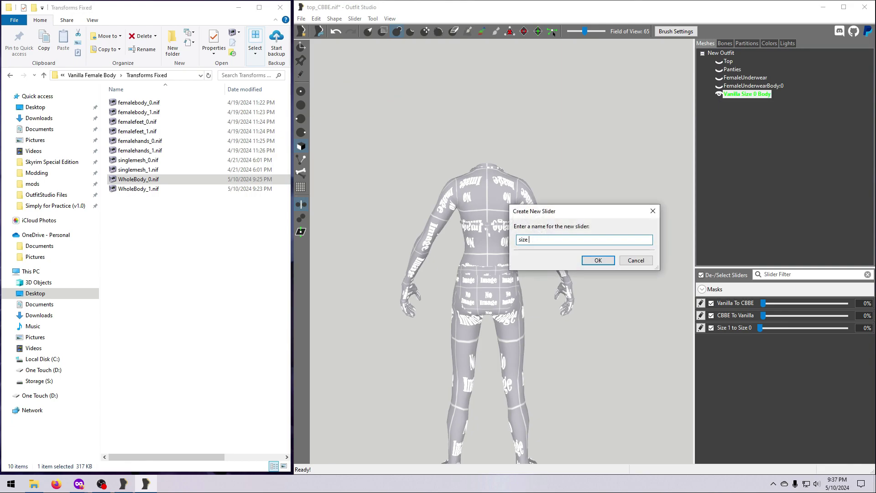
{"action": "type", "text": " 0 to Size 1"}
{"action": "key", "text": "Return"}
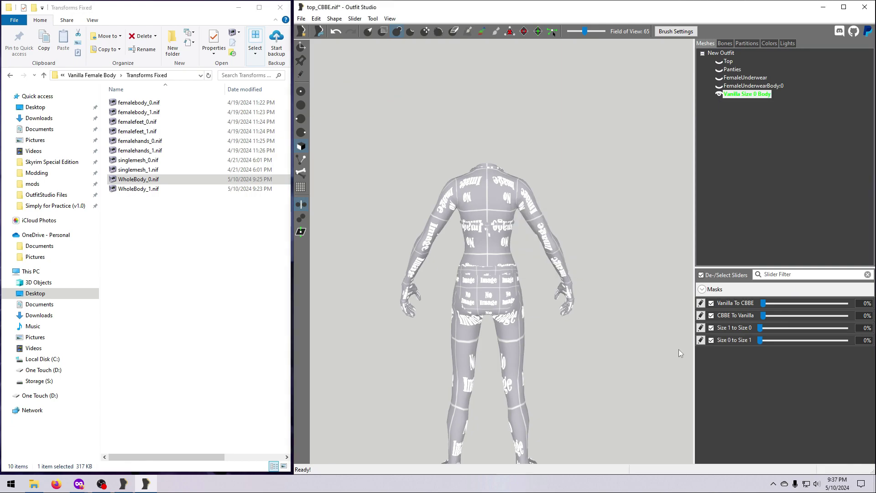
Import WholeBody_1.nif from the Vanilla Female Body's Transforms Fixed folder as slider data for the Size 0 to Size 1 slider
{"action": "left_click", "coordinate": [702, 340]}
{"action": "left_click", "coordinate": [359, 18]}
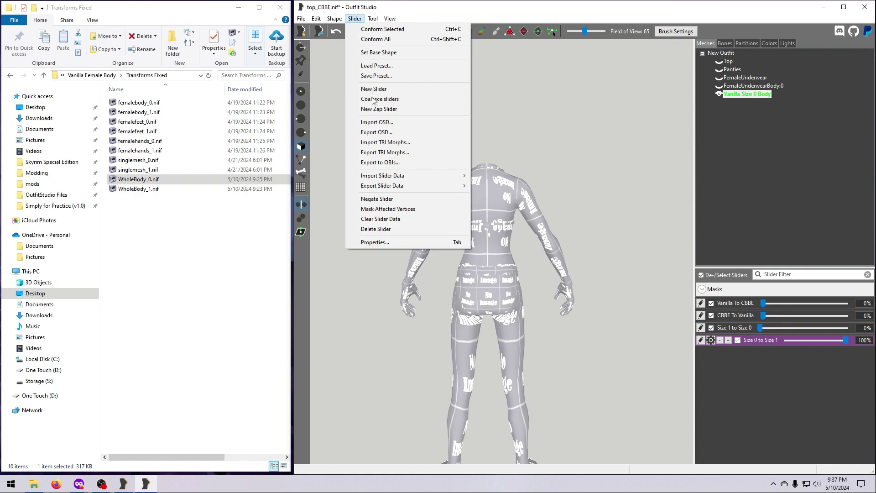
{"action": "mouse_move", "coordinate": [408, 177]}
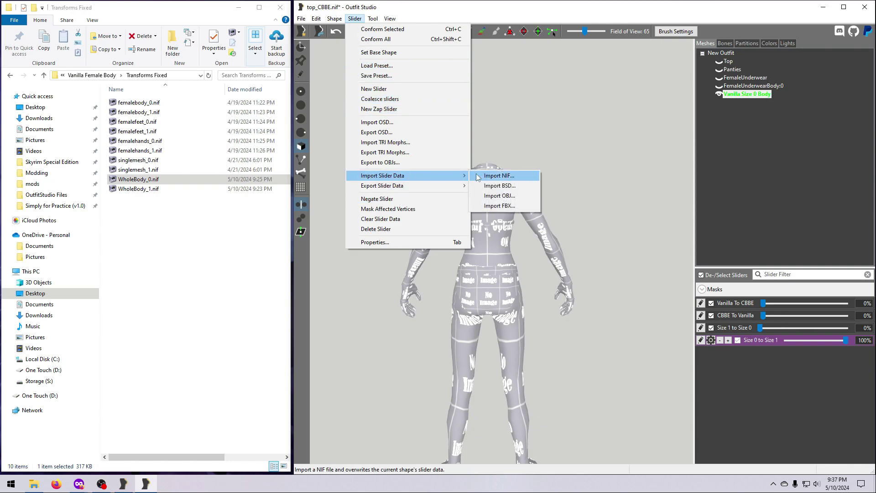
{"action": "left_click", "coordinate": [491, 176]}
{"action": "scroll", "coordinate": [538, 297], "scroll_direction": "down", "scroll_amount": 5}
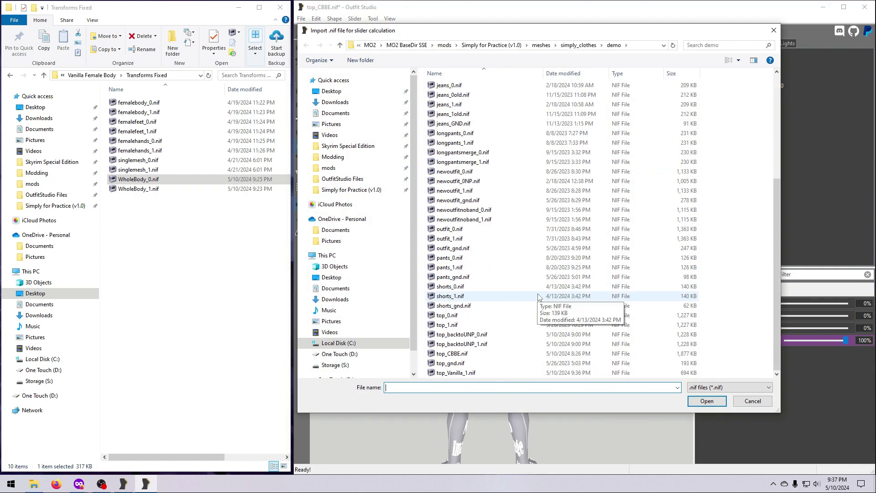
{"action": "scroll", "coordinate": [539, 297], "scroll_direction": "up", "scroll_amount": 5}
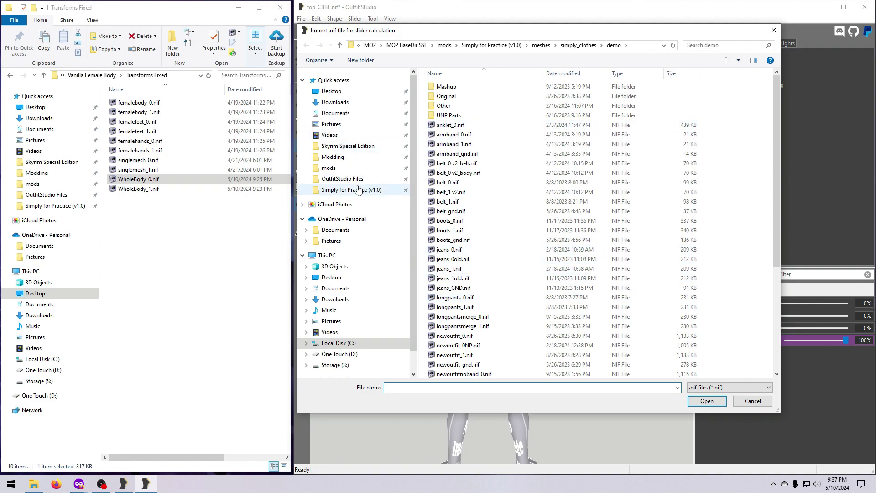
{"action": "left_click", "coordinate": [342, 178]}
{"action": "double_click", "coordinate": [453, 97]}
{"action": "double_click", "coordinate": [457, 343]}
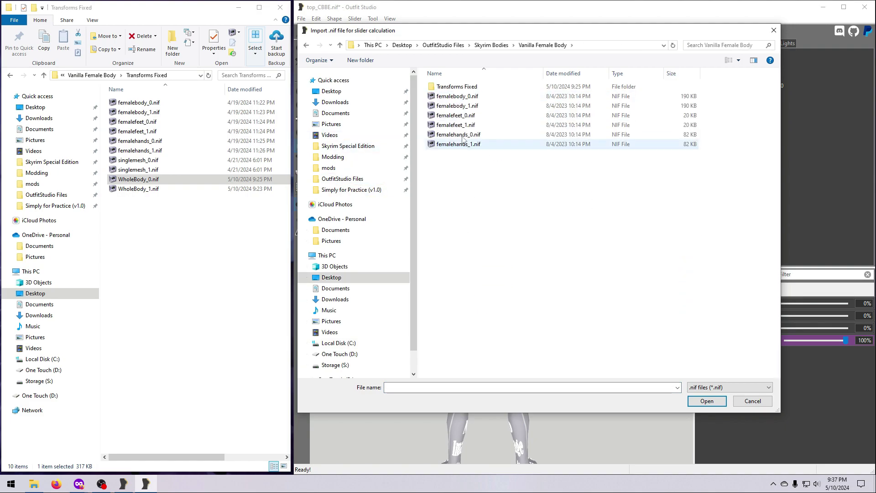
{"action": "double_click", "coordinate": [457, 86]}
{"action": "double_click", "coordinate": [457, 173]}
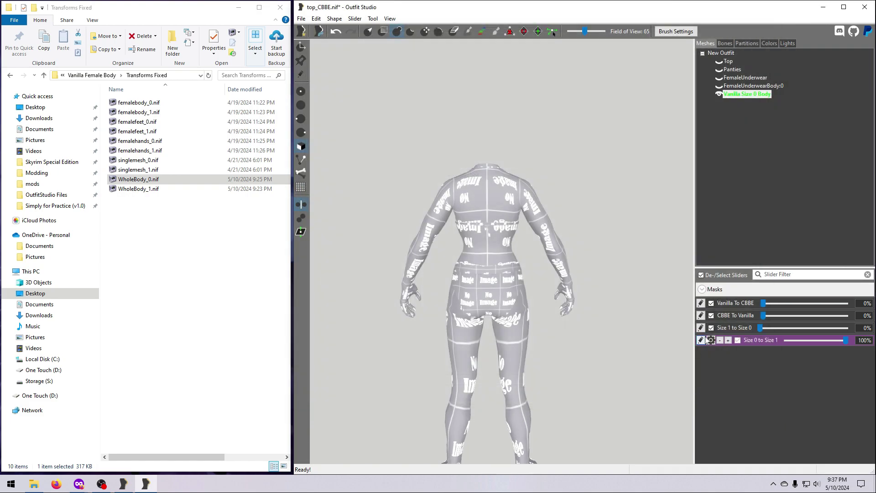
Show the Top, Panties, FemaleUnderwear and FemaleUnderwearBody:0 meshes again, and hide the Vanilla Size 0 Body
{"action": "left_click", "coordinate": [720, 85]}
{"action": "left_click", "coordinate": [720, 77]}
{"action": "left_click", "coordinate": [720, 69]}
{"action": "left_click", "coordinate": [720, 61]}
{"action": "left_click", "coordinate": [721, 62]}
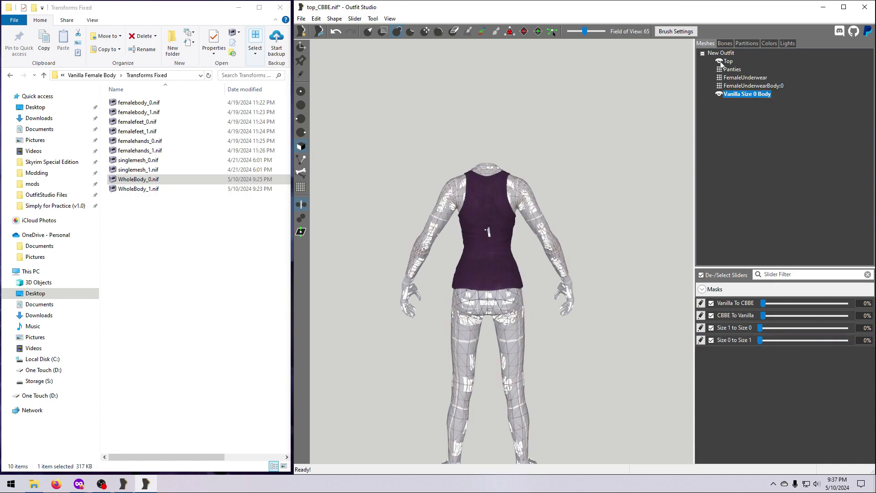
{"action": "left_click", "coordinate": [720, 86]}
{"action": "left_click", "coordinate": [719, 94]}
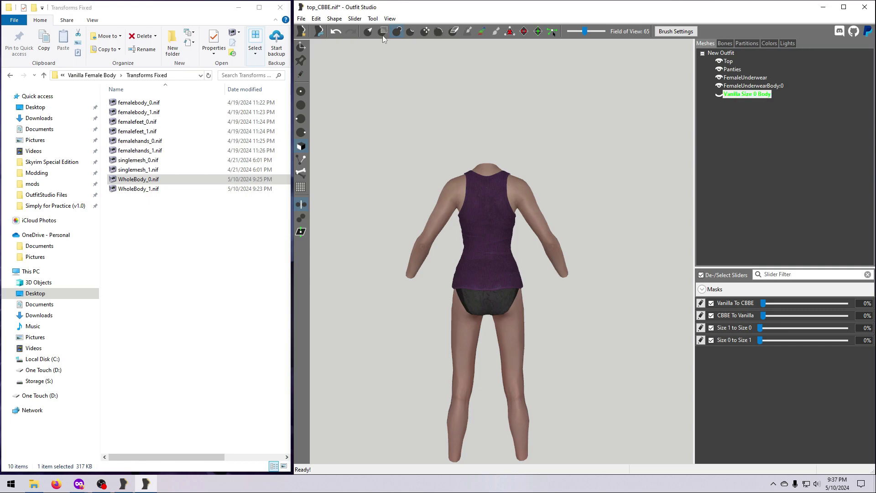
Conform all outfit meshes to the sliders using the default conforming settings
{"action": "left_click", "coordinate": [354, 19]}
{"action": "left_click", "coordinate": [382, 40]}
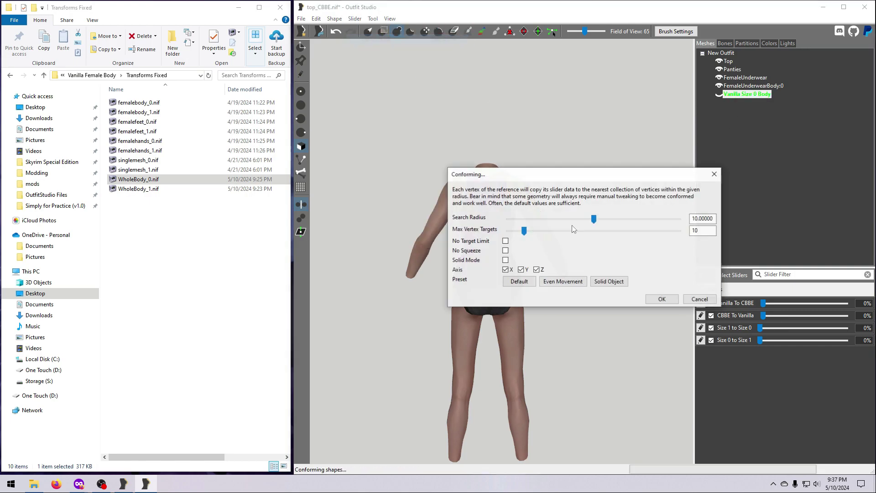
{"action": "left_click", "coordinate": [661, 297]}
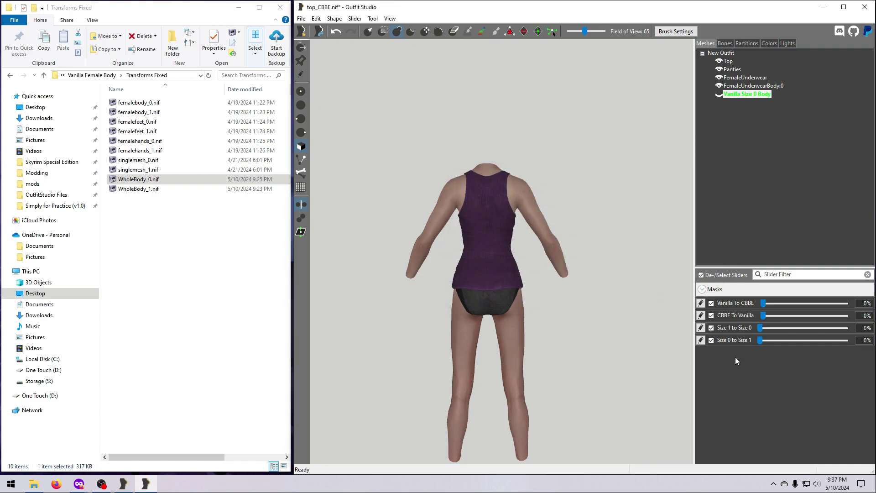
Set the Size 0 to Size 1 slider to 100% and make the resulting shape the base shape
{"action": "left_click_drag", "start_coordinate": [760, 342], "coordinate": [850, 344]}
{"action": "right_click_drag", "start_coordinate": [623, 353], "coordinate": [487, 349]}
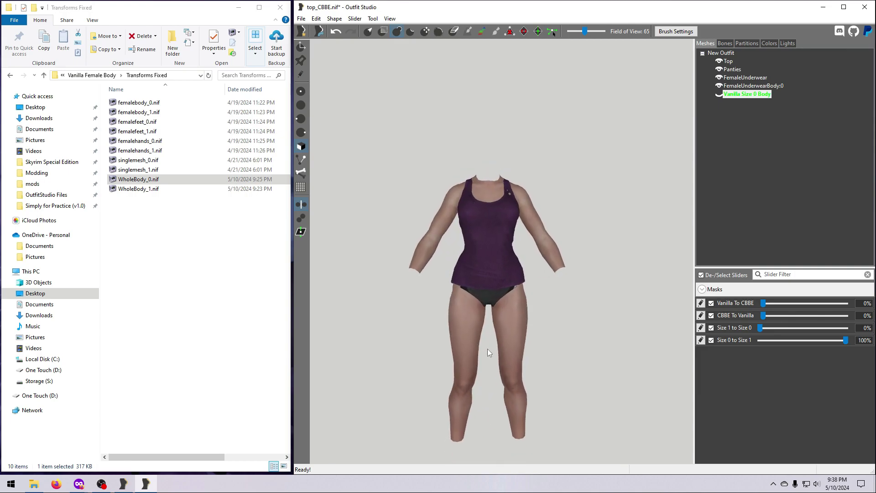
{"action": "left_click", "coordinate": [373, 19]}
{"action": "left_click", "coordinate": [377, 54]}
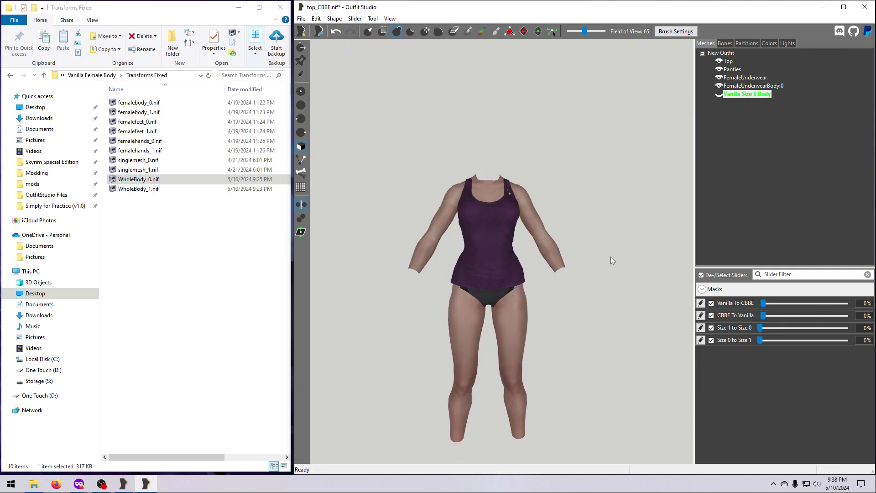
Delete the hidden Vanilla Size 0 Body mesh from the outfit
{"action": "scroll", "coordinate": [589, 308], "scroll_direction": "up", "scroll_amount": 5}
{"action": "right_click", "coordinate": [738, 94]}
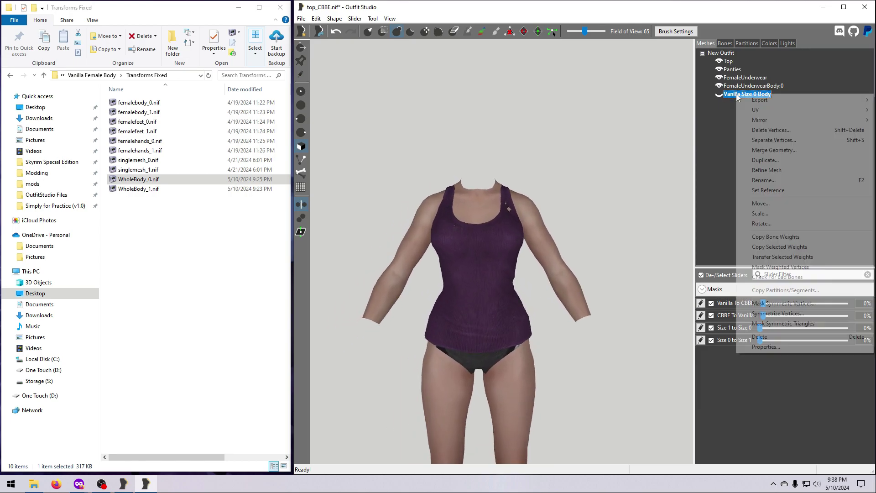
{"action": "left_click", "coordinate": [760, 336]}
{"action": "left_click", "coordinate": [627, 252]}
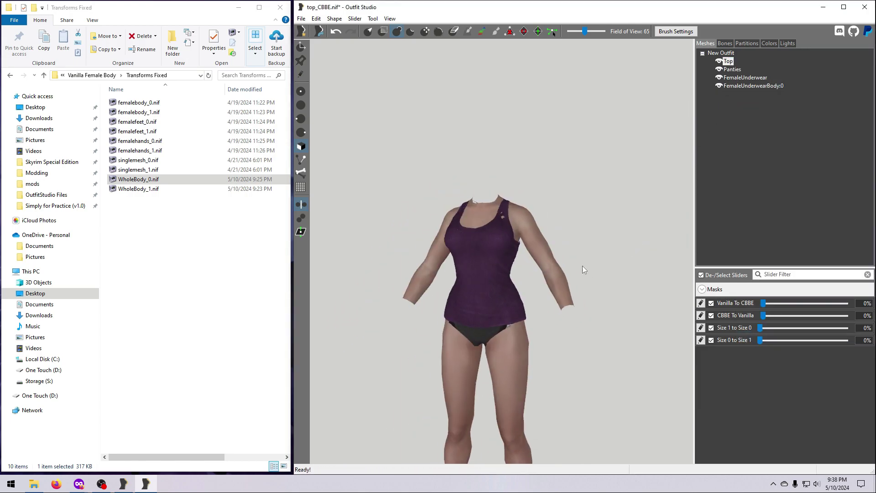
Examine the Top mesh's vertices and the outfit's bones from the front and back
{"action": "left_click", "coordinate": [300, 92]}
{"action": "left_click", "coordinate": [301, 74]}
{"action": "right_click_drag", "start_coordinate": [496, 232], "coordinate": [616, 212]}
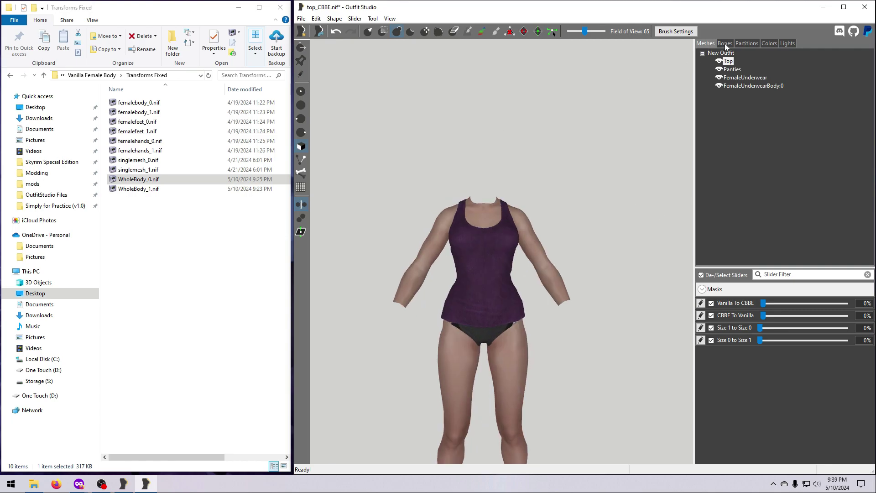
{"action": "left_click", "coordinate": [726, 44]}
{"action": "left_click", "coordinate": [703, 356]}
{"action": "right_click_drag", "start_coordinate": [653, 365], "coordinate": [563, 380]}
{"action": "left_click", "coordinate": [706, 43]}
{"action": "key", "text": "q"}
{"action": "mouse_move", "coordinate": [591, 321]}
{"action": "right_mouse_down"}
{"action": "mouse_move", "coordinate": [569, 327]}
{"action": "mouse_move", "coordinate": [576, 323]}
{"action": "right_mouse_up"}
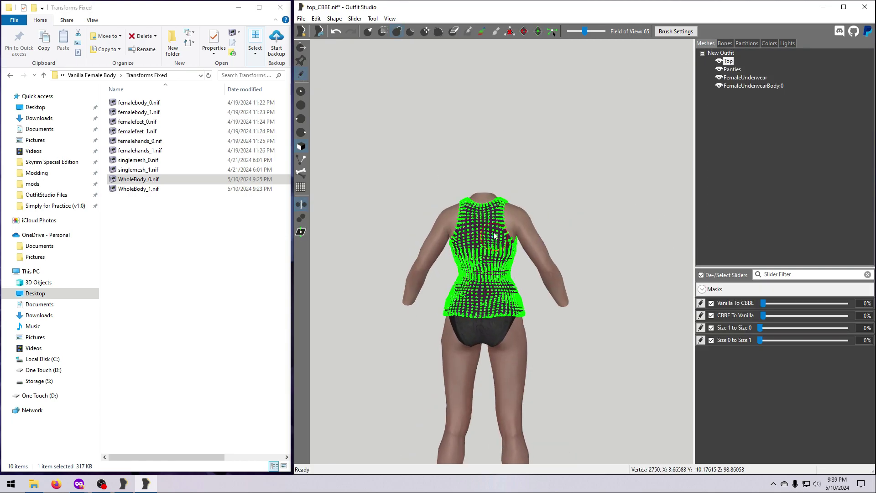
{"action": "right_click_drag", "start_coordinate": [494, 236], "coordinate": [550, 359]}
{"action": "left_click", "coordinate": [301, 74]}
{"action": "left_click", "coordinate": [725, 44]}
{"action": "left_click", "coordinate": [708, 44]}
{"action": "right_click_drag", "start_coordinate": [503, 205], "coordinate": [635, 201]}
{"action": "scroll", "coordinate": [635, 200], "scroll_direction": "down", "scroll_amount": 3}
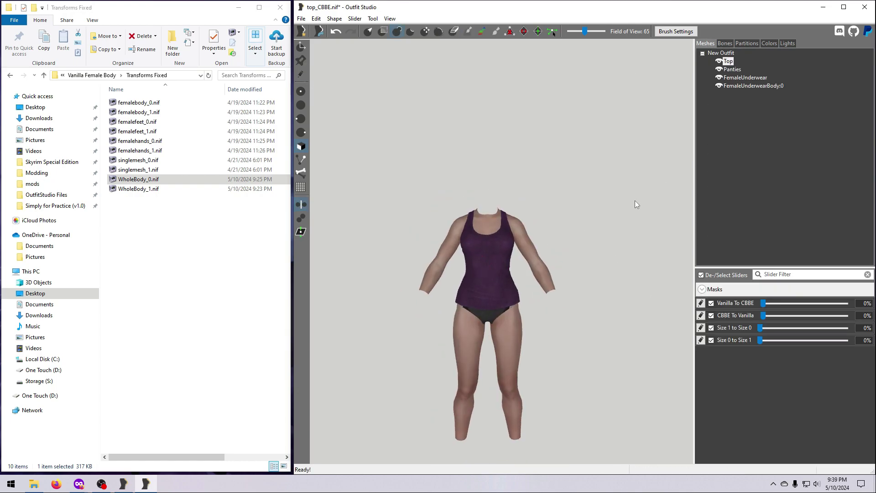
Start a NIF export of all four meshes and browse to Simply for Practice (v1.0)/meshes/simply_clothes/demo
{"action": "left_click", "coordinate": [730, 86], "text": "shift"}
{"action": "right_click", "coordinate": [730, 87]}
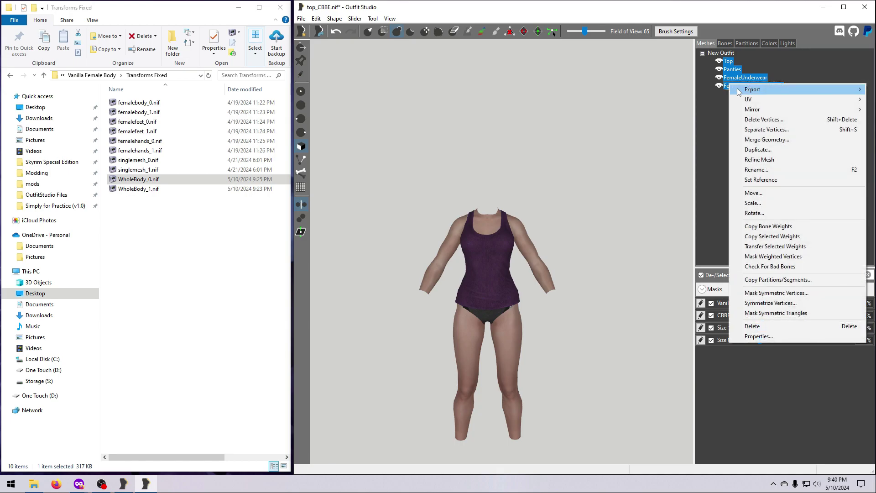
{"action": "mouse_move", "coordinate": [739, 89]}
{"action": "left_click", "coordinate": [679, 89]}
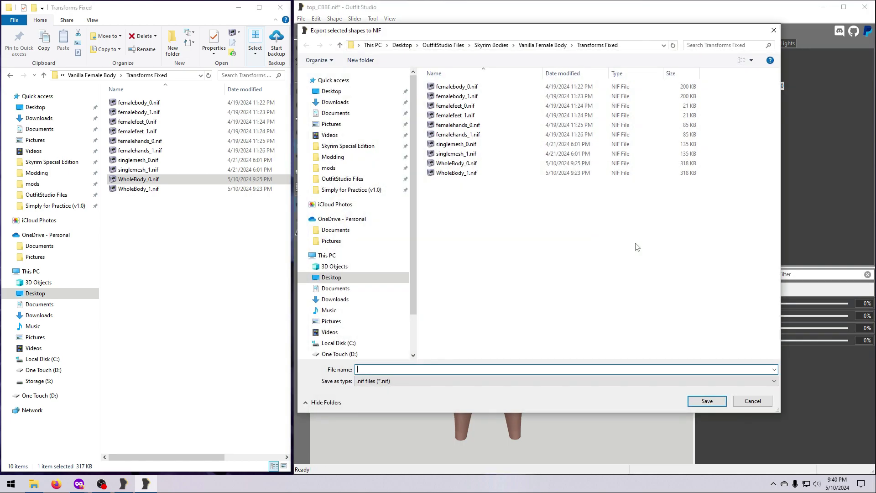
{"action": "left_click", "coordinate": [349, 190]}
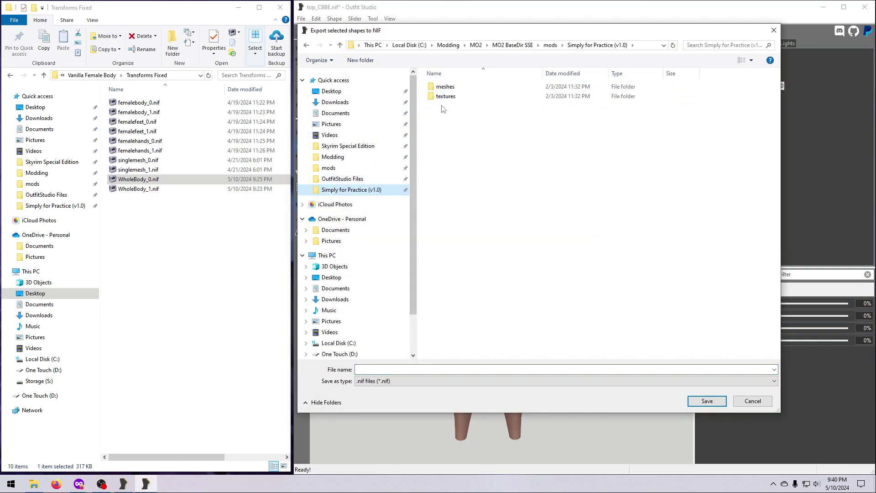
{"action": "double_click", "coordinate": [445, 87]}
{"action": "double_click", "coordinate": [451, 106]}
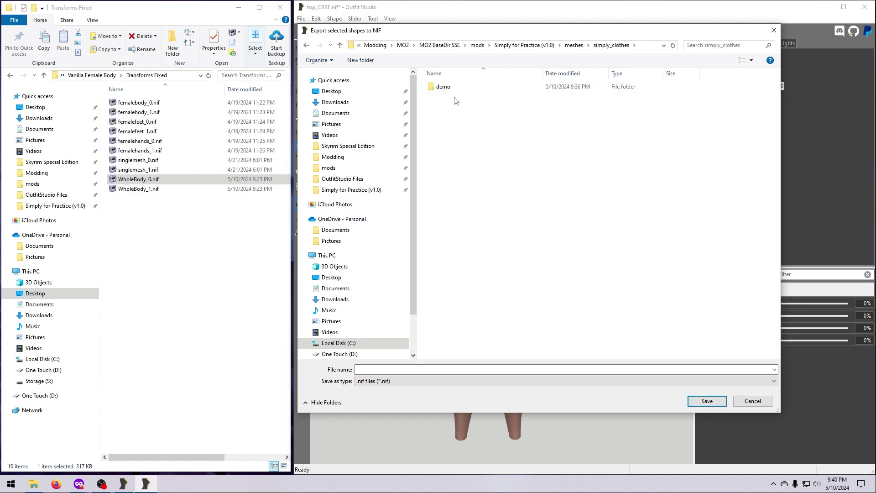
{"action": "double_click", "coordinate": [449, 87]}
{"action": "scroll", "coordinate": [474, 205], "scroll_direction": "down", "scroll_amount": 6}
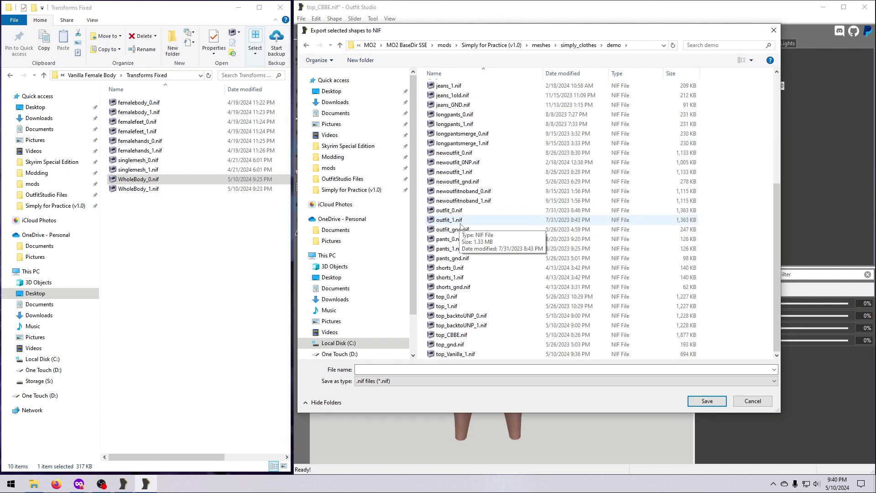
Rename the existing top_Vanilla_1.nif as top_Vanilla_0.nif and save the new export as top_Vanilla_1.nif
{"action": "left_click", "coordinate": [464, 355]}
{"action": "left_click", "coordinate": [387, 369]}
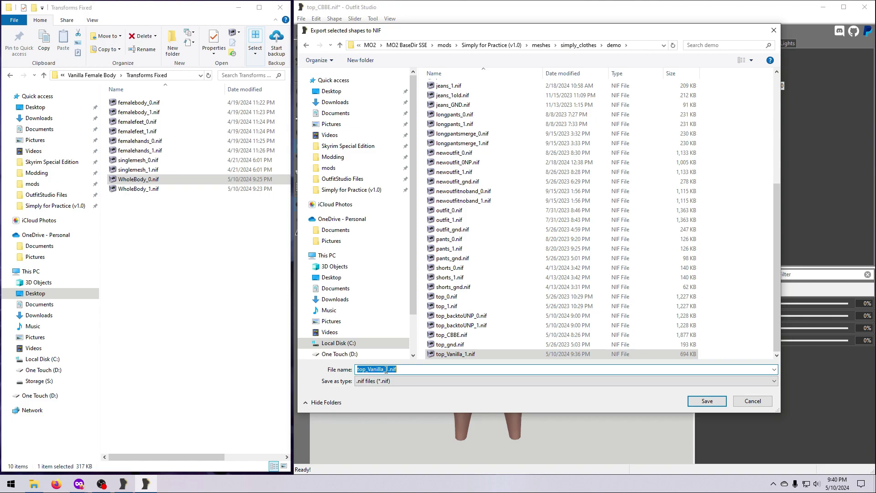
{"action": "left_click", "coordinate": [464, 356]}
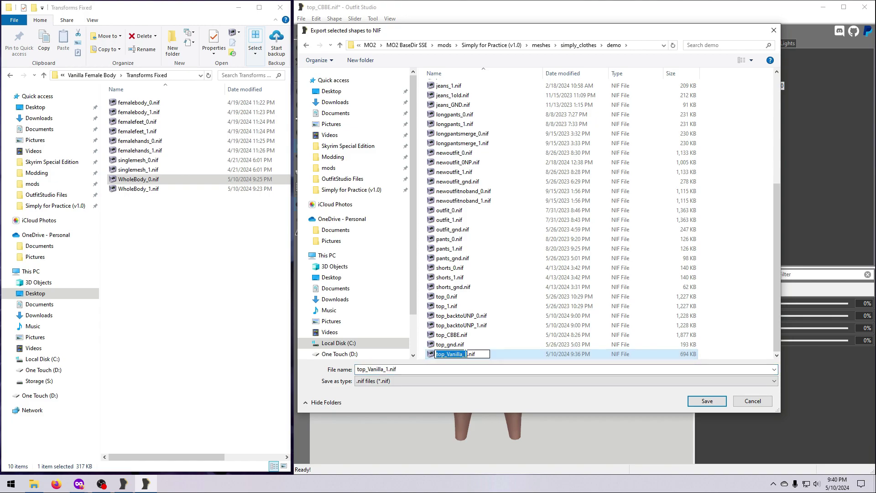
{"action": "left_click", "coordinate": [465, 354]}
{"action": "left_click", "coordinate": [478, 368]}
{"action": "left_click", "coordinate": [431, 368]}
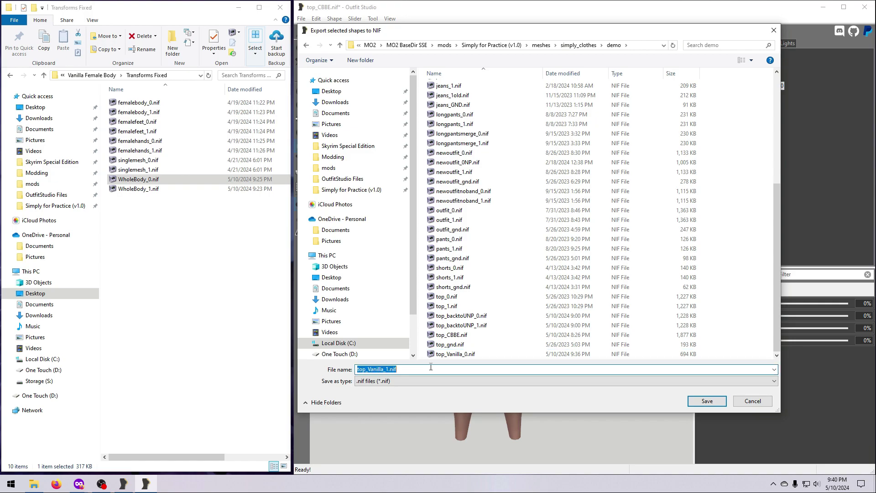
{"action": "left_click", "coordinate": [699, 401]}
Open top_Vanilla_0.nif and top_Vanilla_1.nif from the mod's demo folder in NifSkope and arrange the windows side by side
{"action": "left_click", "coordinate": [58, 206]}
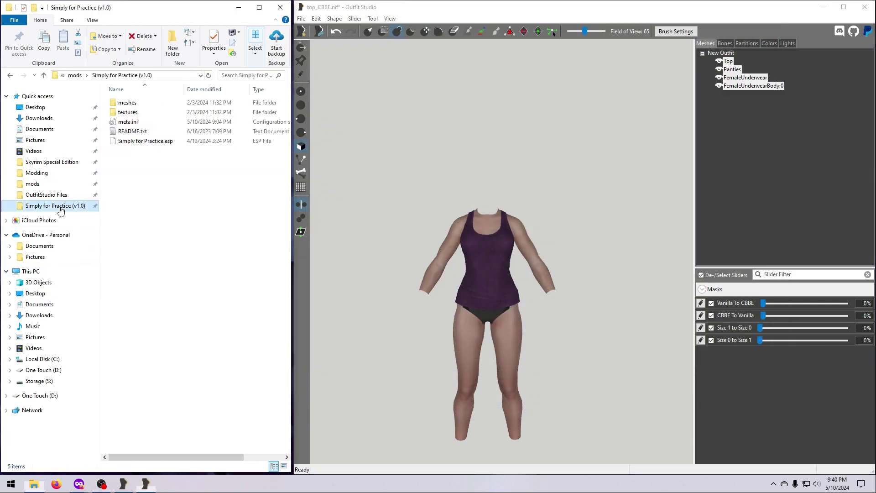
{"action": "double_click", "coordinate": [127, 103]}
{"action": "double_click", "coordinate": [127, 105]}
{"action": "double_click", "coordinate": [127, 105]}
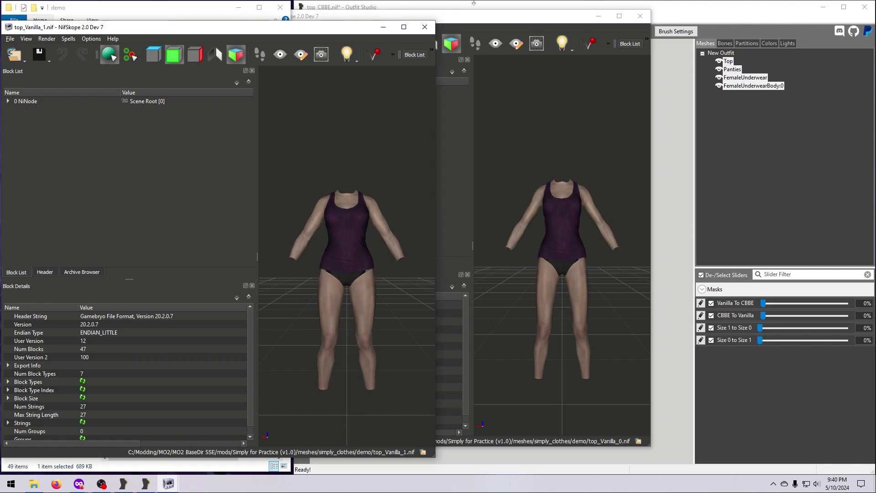
{"action": "left_click_drag", "start_coordinate": [675, 33], "coordinate": [690, 32]}
{"action": "mouse_move", "coordinate": [315, 349]}
{"action": "left_mouse_down"}
{"action": "mouse_move", "coordinate": [468, 357]}
{"action": "mouse_move", "coordinate": [313, 356]}
{"action": "left_mouse_up"}
{"action": "mouse_move", "coordinate": [781, 329]}
{"action": "left_mouse_down"}
{"action": "mouse_move", "coordinate": [745, 328]}
{"action": "mouse_move", "coordinate": [779, 338]}
{"action": "left_mouse_up"}
Copy the Top, Panties and FemaleUnderwear shapes in top_Vanilla_0.nif and paste them below FemaleUnderwearBody:0 under the scene root
{"action": "left_click", "coordinate": [772, 320]}
{"action": "left_click", "coordinate": [455, 258]}
{"action": "left_click", "coordinate": [455, 242]}
{"action": "key", "text": "ctrl+v"}
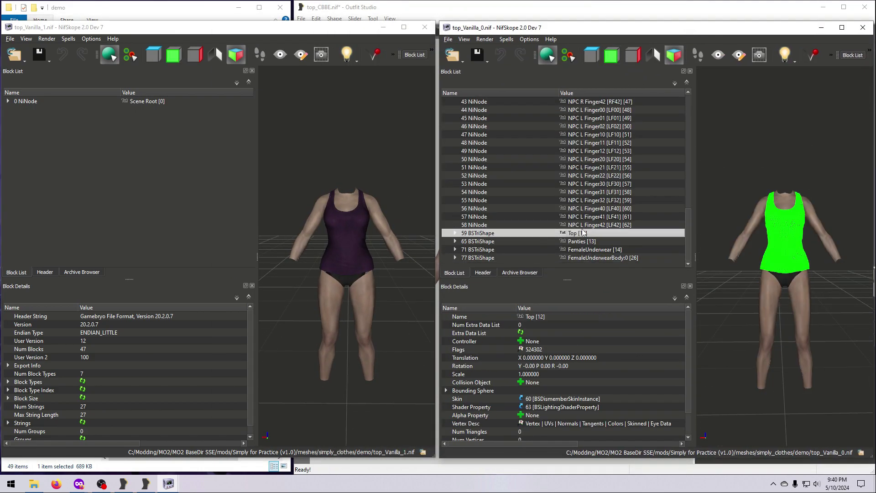
{"action": "left_click", "coordinate": [592, 235]}
{"action": "key", "text": "ctrl+c"}
{"action": "scroll", "coordinate": [592, 235], "scroll_direction": "up", "scroll_amount": 15}
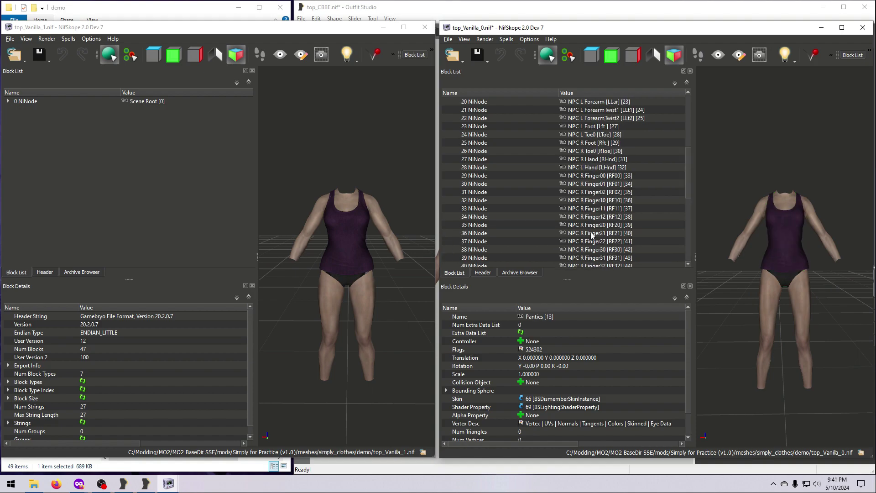
{"action": "left_click", "coordinate": [594, 102]}
{"action": "key", "text": "ctrl+v"}
{"action": "left_click", "coordinate": [616, 234]}
{"action": "scroll", "coordinate": [617, 233], "scroll_direction": "up", "scroll_amount": 15}
{"action": "left_click", "coordinate": [594, 103]}
{"action": "key", "text": "ctrl+v"}
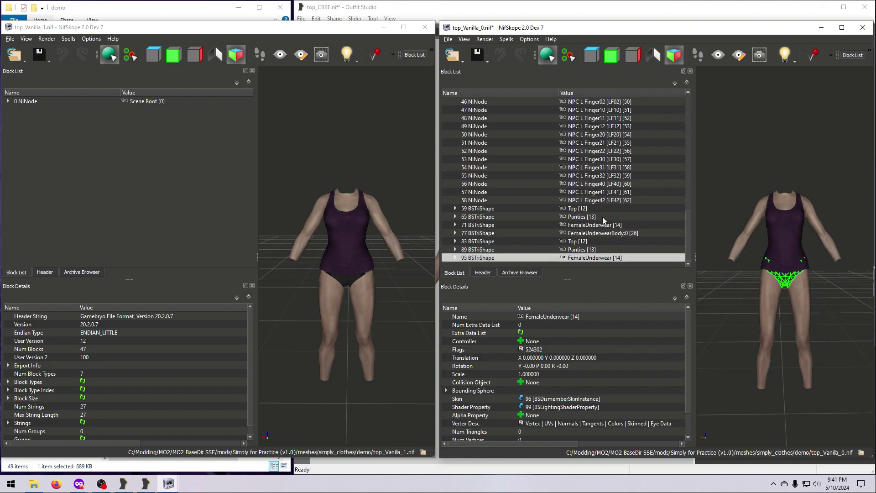
Remove the original Top, Panties and FemaleUnderwear branches above FemaleUnderwearBody:0 in top_Vanilla_0.nif
{"action": "right_click", "coordinate": [594, 207]}
{"action": "mouse_move", "coordinate": [614, 204]}
{"action": "left_click", "coordinate": [706, 256]}
{"action": "right_click", "coordinate": [594, 217]}
{"action": "left_click", "coordinate": [709, 264]}
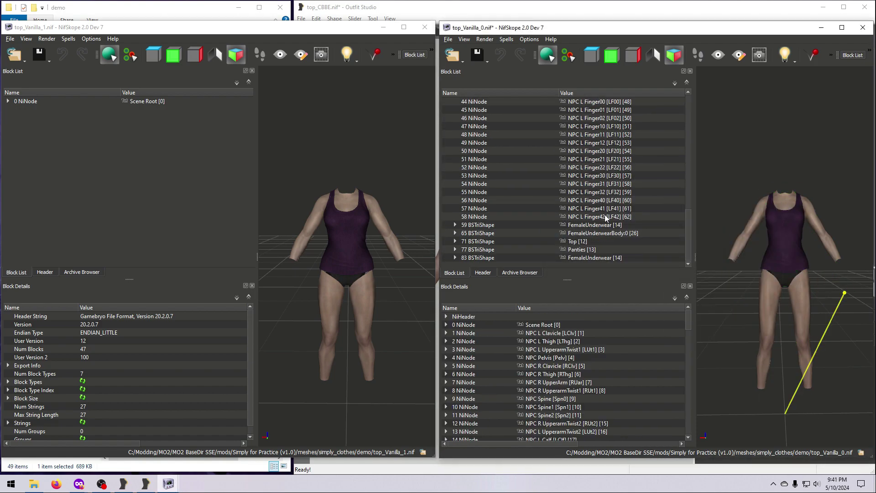
{"action": "right_click", "coordinate": [598, 225]}
{"action": "left_click", "coordinate": [710, 273]}
Check the reordered shapes in top_Vanilla_0.nif and examine the dismember partitions of FemaleUnderwearBody:0
{"action": "scroll", "coordinate": [665, 213], "scroll_direction": "up", "scroll_amount": 1}
{"action": "scroll", "coordinate": [653, 225], "scroll_direction": "down", "scroll_amount": 1}
{"action": "left_click", "coordinate": [639, 234]}
{"action": "left_click", "coordinate": [589, 249]}
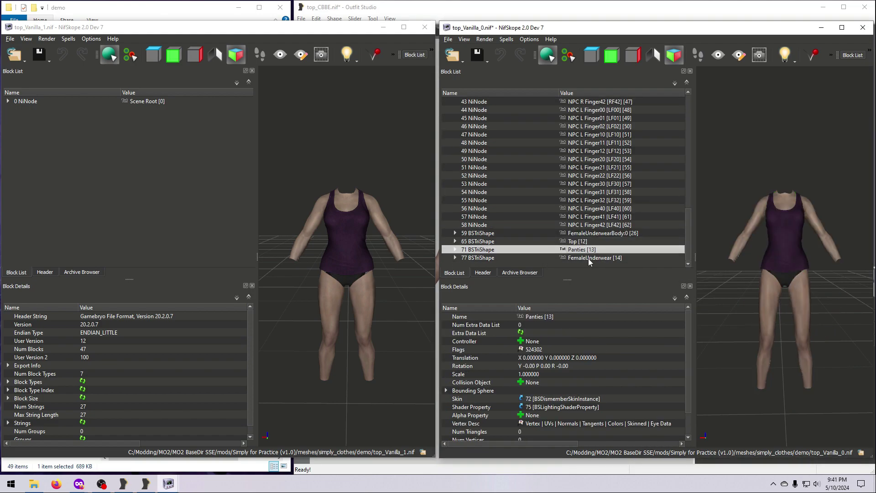
{"action": "left_click", "coordinate": [589, 258]}
{"action": "left_click", "coordinate": [588, 250]}
{"action": "left_click", "coordinate": [455, 233]}
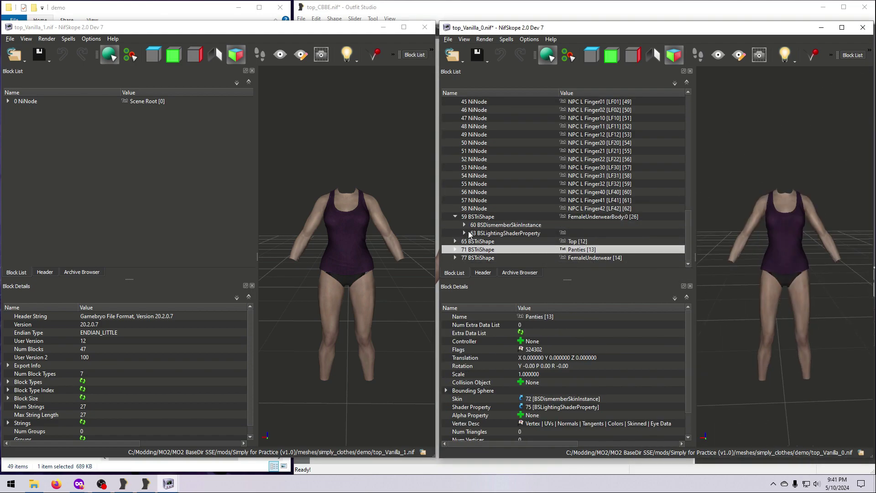
{"action": "left_click", "coordinate": [484, 225]}
{"action": "left_click", "coordinate": [455, 374]}
{"action": "left_click", "coordinate": [456, 399]}
{"action": "left_click", "coordinate": [455, 424]}
{"action": "scroll", "coordinate": [539, 401], "scroll_direction": "down", "scroll_amount": 1}
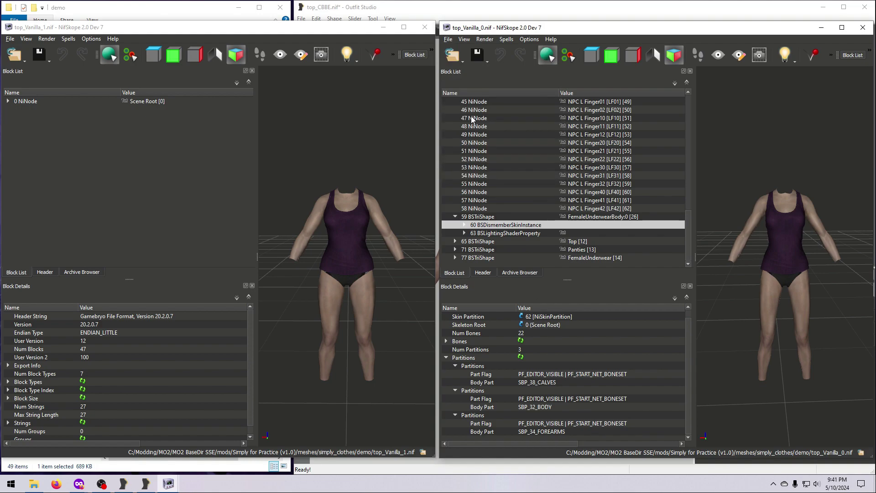
{"action": "left_click", "coordinate": [455, 217]}
Copy the Top shape in top_Vanilla_1.nif and paste it below FemaleUnderwearBody:0 under the scene root
{"action": "left_click", "coordinate": [8, 101]}
{"action": "scroll", "coordinate": [87, 183], "scroll_direction": "down", "scroll_amount": 3}
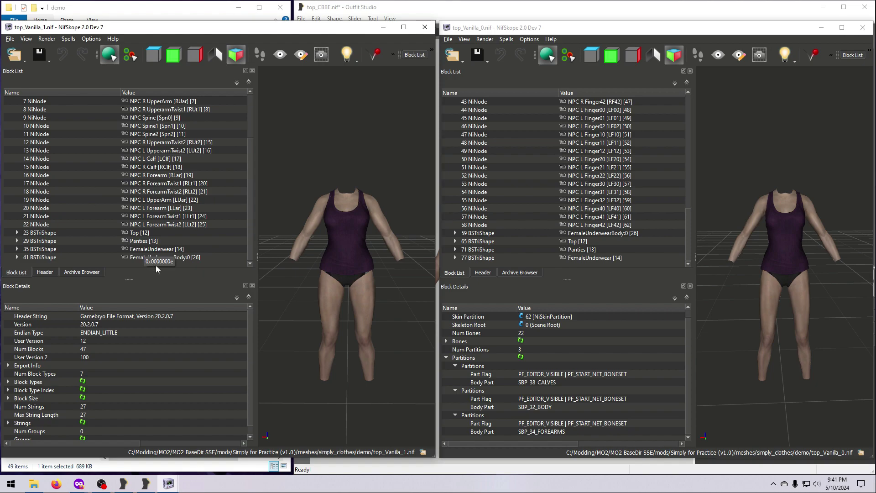
{"action": "left_click", "coordinate": [143, 233]}
{"action": "key", "text": "ctrl+c"}
{"action": "scroll", "coordinate": [142, 182], "scroll_direction": "up", "scroll_amount": 3}
{"action": "left_click", "coordinate": [138, 102]}
{"action": "key", "text": "ctrl+v"}
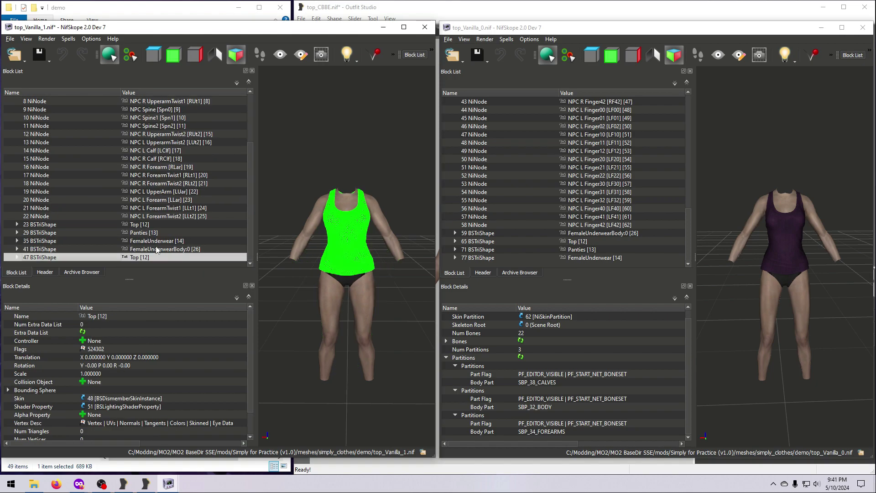
Duplicate the Panties and FemaleUnderwear shapes below the copied Top in top_Vanilla_1.nif
{"action": "left_click", "coordinate": [153, 234]}
{"action": "key", "text": "ctrl+c"}
{"action": "scroll", "coordinate": [151, 219], "scroll_direction": "up", "scroll_amount": 3}
{"action": "left_click", "coordinate": [143, 102]}
{"action": "key", "text": "ctrl+v"}
{"action": "left_click", "coordinate": [165, 235]}
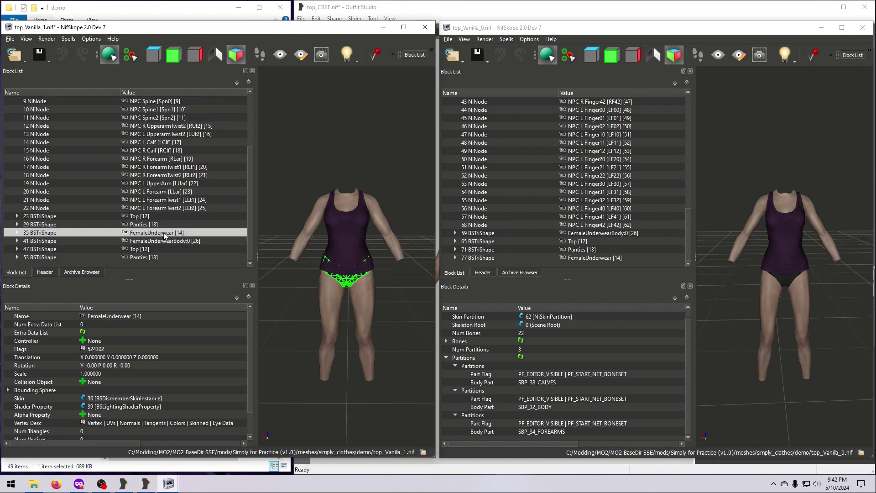
{"action": "key", "text": "ctrl+c"}
{"action": "scroll", "coordinate": [162, 219], "scroll_direction": "up", "scroll_amount": 3}
{"action": "left_click", "coordinate": [146, 102]}
{"action": "key", "text": "ctrl+v"}
Remove the original Top, Panties and FemaleUnderwear branches above FemaleUnderwearBody:0 in top_Vanilla_1.nif
{"action": "right_click", "coordinate": [159, 208]}
{"action": "mouse_move", "coordinate": [182, 204]}
{"action": "left_click", "coordinate": [264, 256]}
{"action": "left_click", "coordinate": [225, 262]}
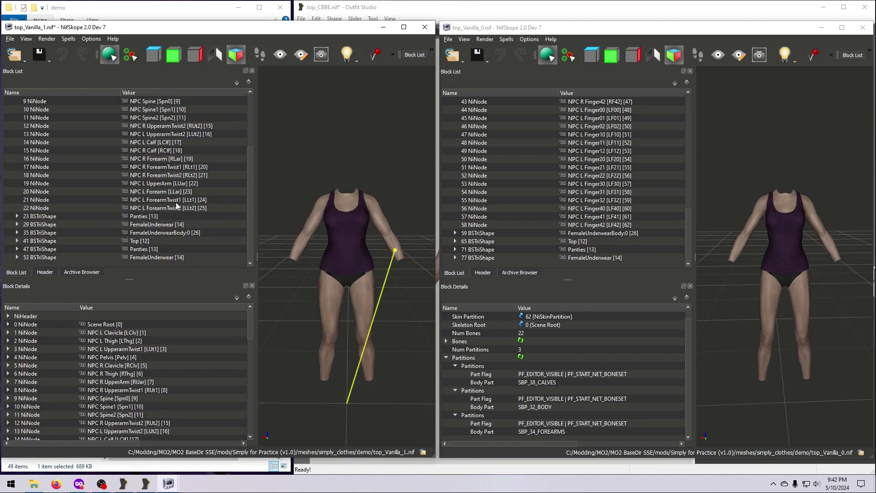
{"action": "right_click", "coordinate": [160, 216]}
{"action": "left_click", "coordinate": [264, 264]}
{"action": "left_click", "coordinate": [225, 262]}
{"action": "right_click", "coordinate": [166, 224]}
{"action": "left_click", "coordinate": [269, 274]}
{"action": "left_click", "coordinate": [225, 263]}
In the header strings of top_Vanilla_1.nif, rename FemaleUnderwearBody:0 as "Vanilla Body" and FemaleUnderwear as "Vanilla Panties"
{"action": "scroll", "coordinate": [183, 221], "scroll_direction": "up", "scroll_amount": 1}
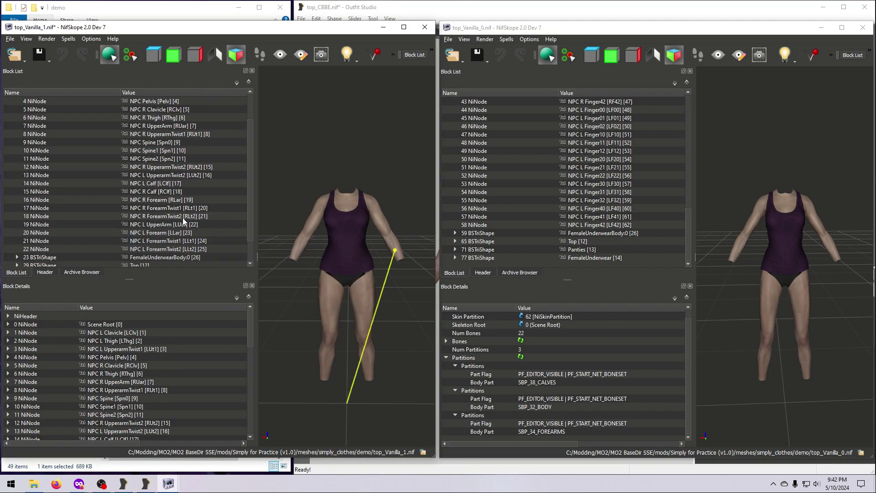
{"action": "left_click", "coordinate": [45, 272]}
{"action": "double_click", "coordinate": [97, 239]}
{"action": "type", "text": "Vanilla Body"}
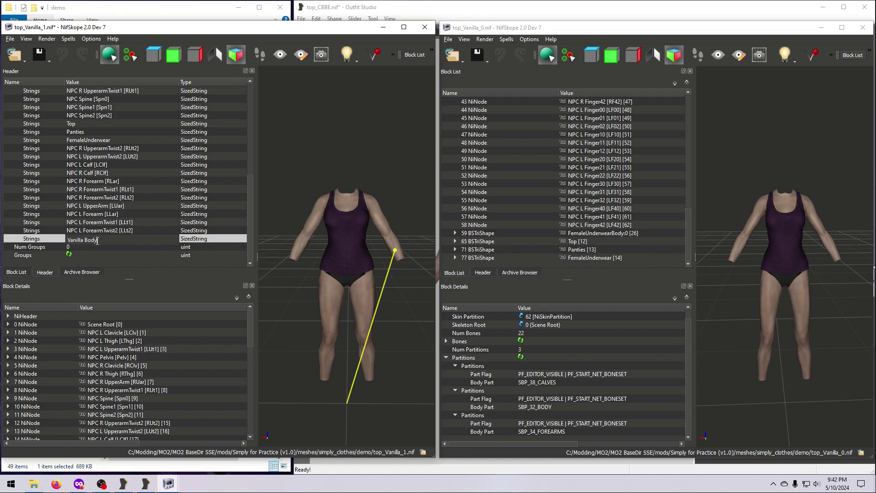
{"action": "key", "text": "Return"}
{"action": "double_click", "coordinate": [102, 141]}
{"action": "type", "text": "Vanilla Panties"}
{"action": "key", "text": "Return"}
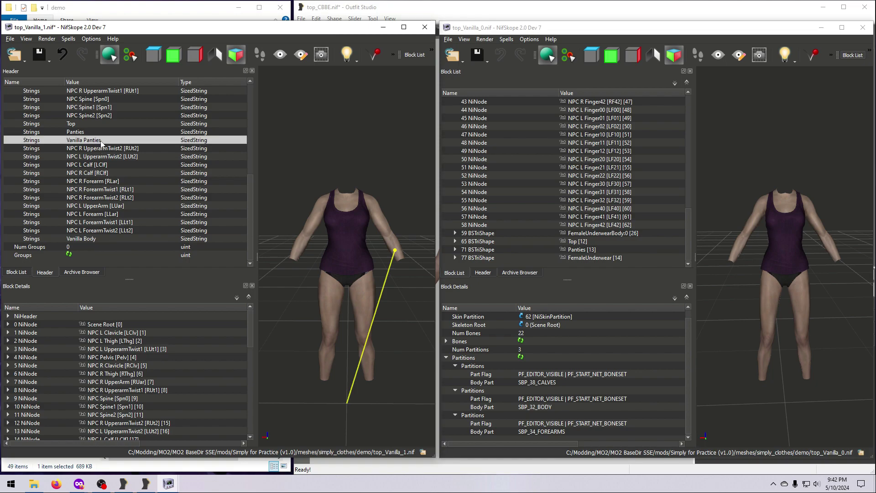
{"action": "left_click", "coordinate": [17, 272]}
In the header strings of top_Vanilla_0.nif, rename FemaleUnderwearBody:0 as "Vanilla Body"
{"action": "left_click", "coordinate": [483, 272]}
{"action": "left_click", "coordinate": [446, 197]}
{"action": "scroll", "coordinate": [529, 215], "scroll_direction": "down", "scroll_amount": 8}
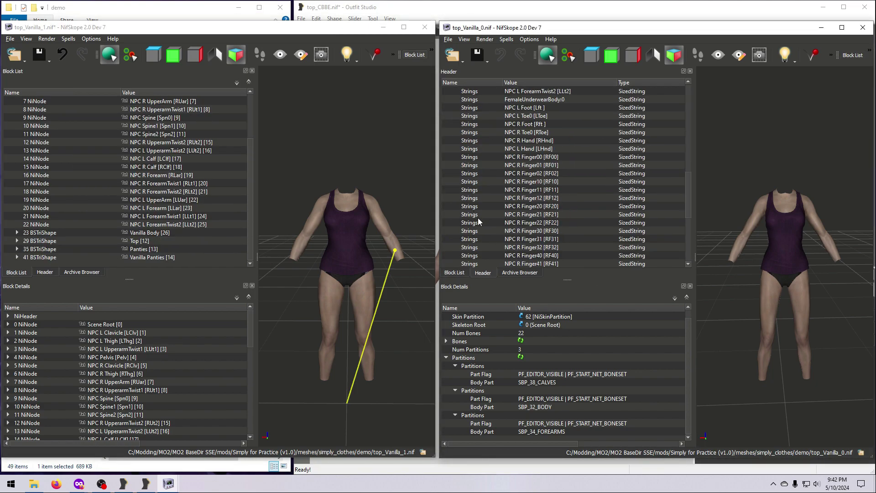
{"action": "double_click", "coordinate": [531, 214]}
{"action": "type", "text": "Vanilla Body"}
{"action": "key", "text": "Return"}
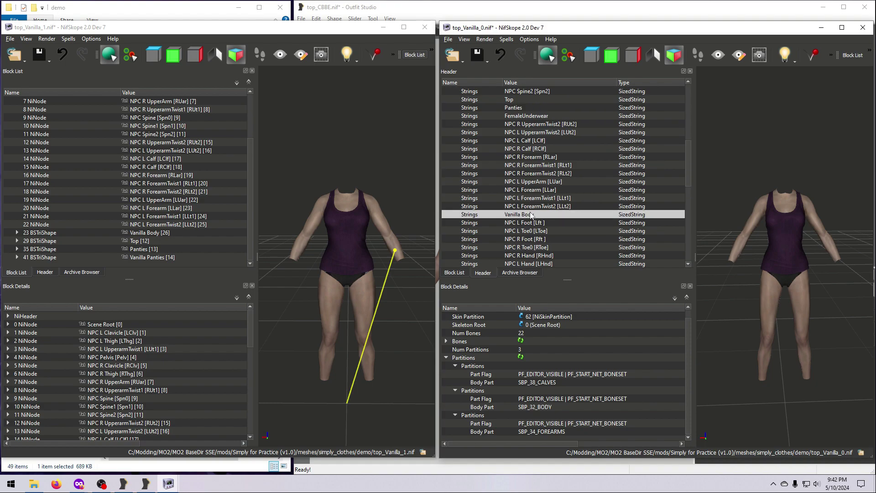
In the header strings of top_Vanilla_0.nif, rename FemaleUnderwear as "Vanilla Panties" and return to the block list
{"action": "scroll", "coordinate": [535, 215], "scroll_direction": "up", "scroll_amount": 4}
{"action": "double_click", "coordinate": [535, 215]}
{"action": "type", "text": "Vanilla Panties"}
{"action": "key", "text": "Return"}
{"action": "left_click", "coordinate": [456, 275]}
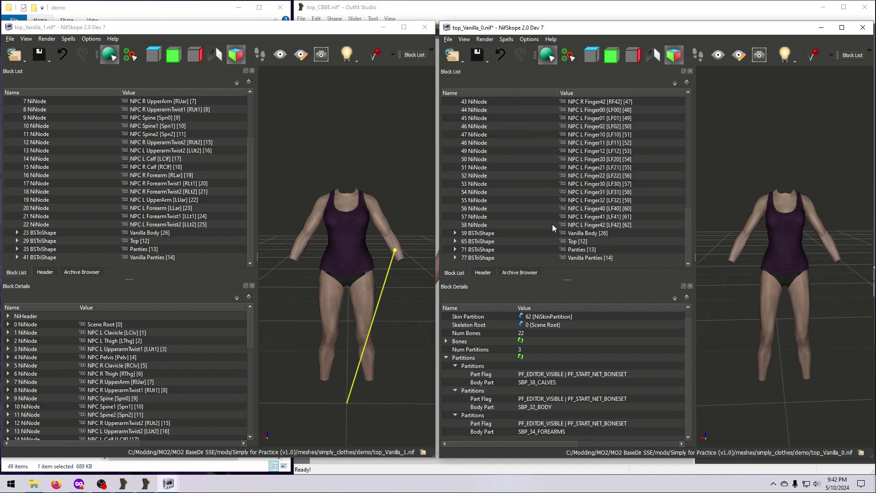
Save top_Vanilla_0.nif and close it, and save top_Vanilla_1.nif as well
{"action": "left_click", "coordinate": [449, 40]}
{"action": "left_click", "coordinate": [461, 113]}
{"action": "left_click", "coordinate": [863, 28]}
{"action": "left_click", "coordinate": [10, 40]}
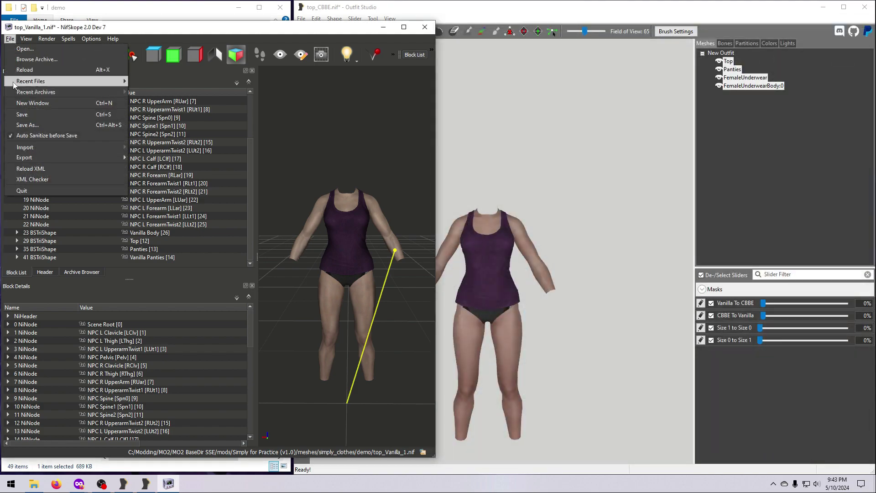
{"action": "left_click", "coordinate": [27, 112]}
Switch to Outfit Studio, unload the current project and load top_Vanilla_0.nif from the demo folder
{"action": "left_click", "coordinate": [302, 19]}
{"action": "left_click", "coordinate": [326, 60]}
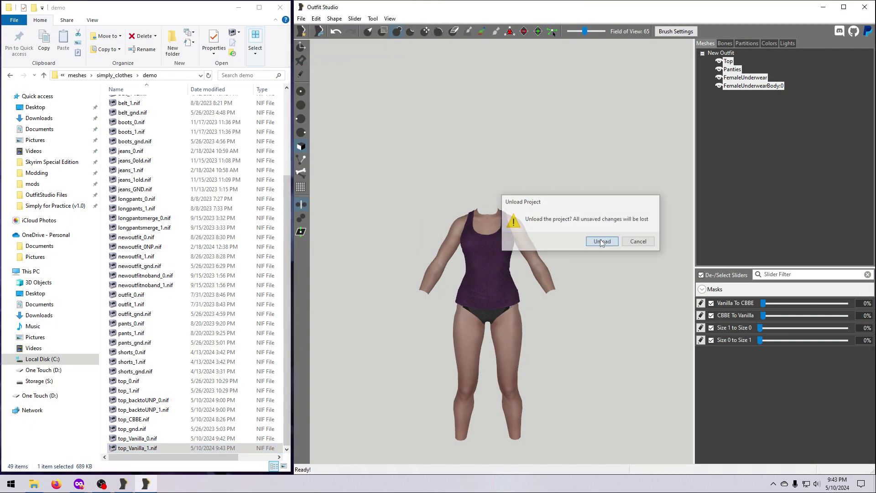
{"action": "left_click", "coordinate": [607, 244]}
{"action": "left_click_drag", "start_coordinate": [137, 438], "coordinate": [472, 287]}
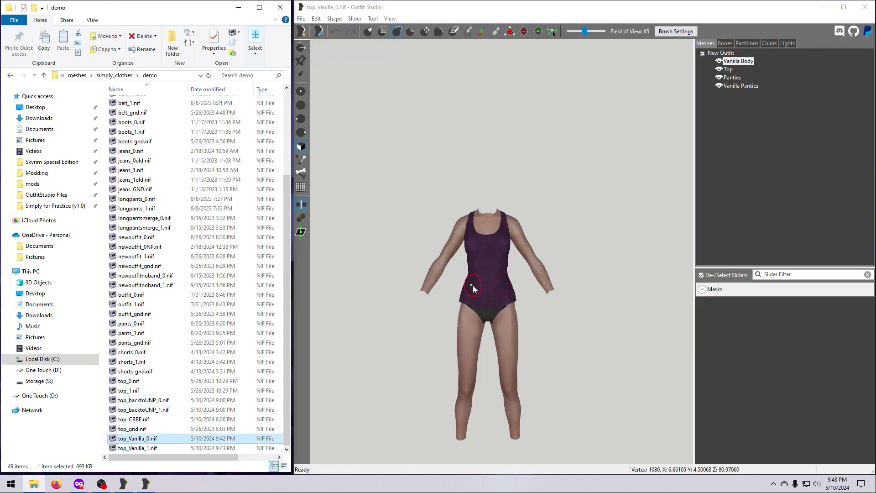
Delete the SBP_38_CALVES and SBP_34_FOREARMS partitions from Vanilla Body, keeping SBP_32_BODY, and apply the change
{"action": "left_click", "coordinate": [748, 62]}
{"action": "left_click", "coordinate": [748, 44]}
{"action": "right_click", "coordinate": [743, 52]}
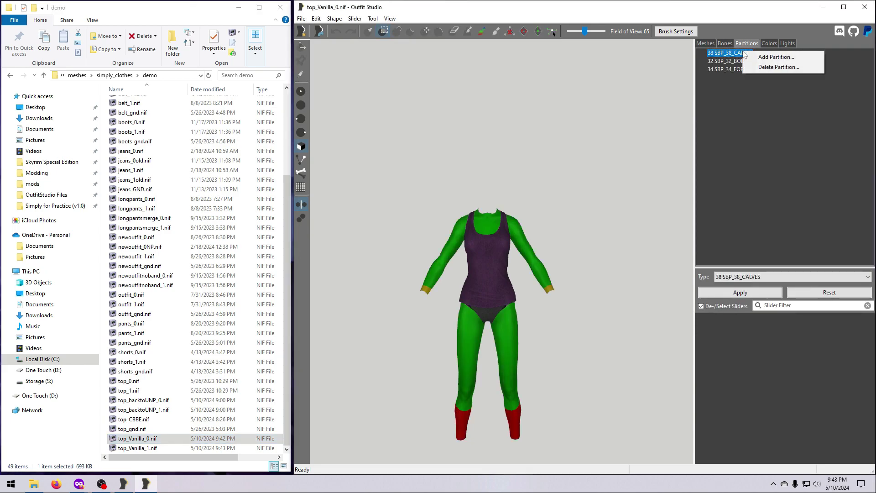
{"action": "left_click", "coordinate": [752, 67]}
{"action": "right_click", "coordinate": [733, 61]}
{"action": "left_click", "coordinate": [771, 79]}
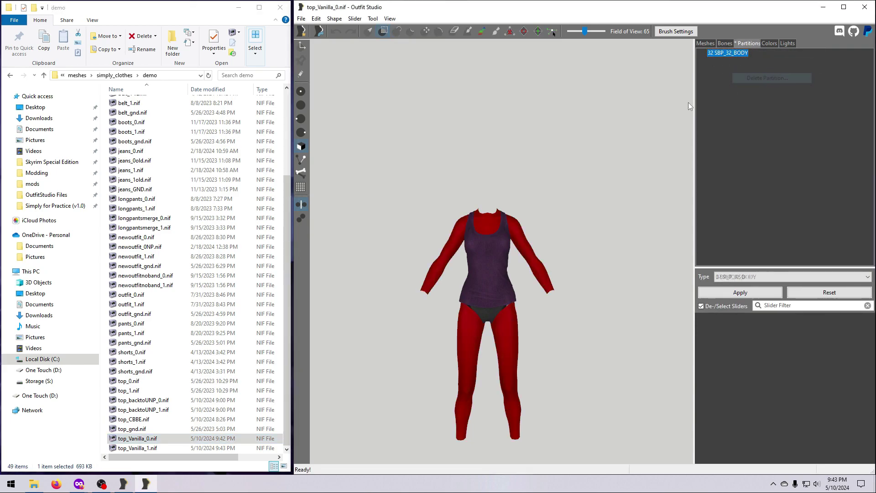
{"action": "left_click", "coordinate": [741, 292]}
Check the partitions of the other shapes, down to Vanilla Panties, in top_Vanilla_0.nif
{"action": "left_click", "coordinate": [712, 44]}
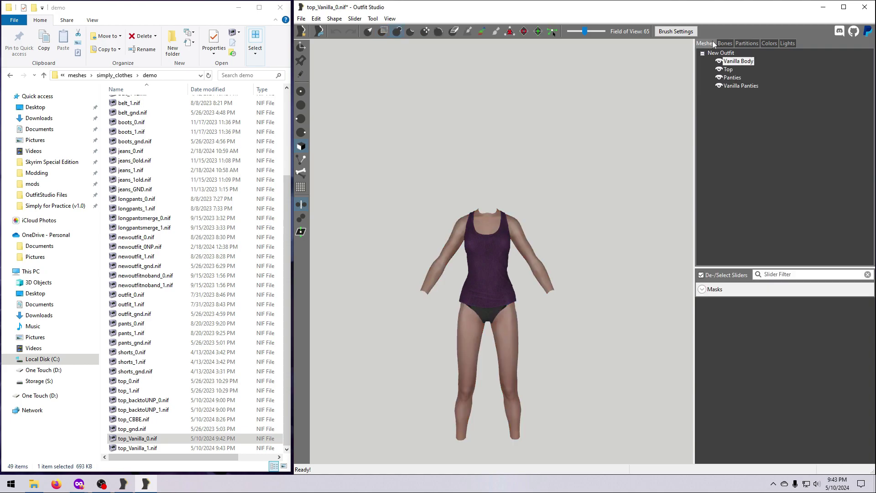
{"action": "left_click", "coordinate": [747, 43]}
{"action": "left_click", "coordinate": [706, 43]}
{"action": "left_click", "coordinate": [746, 44]}
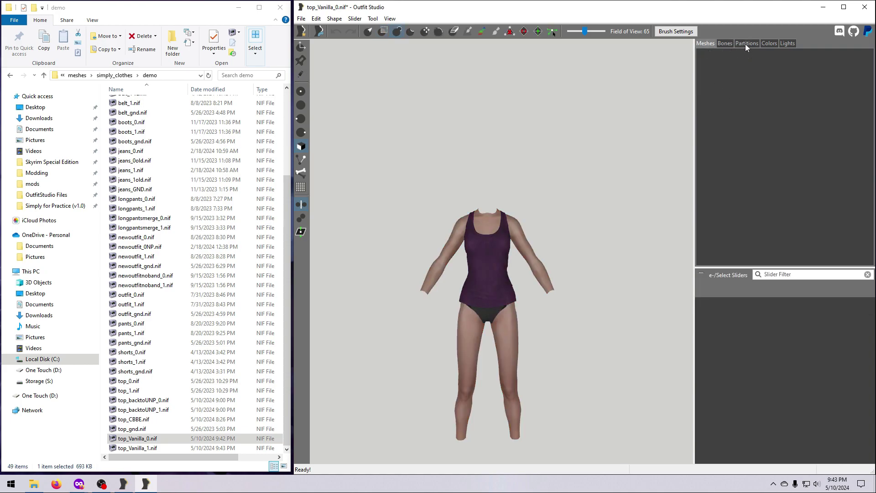
{"action": "left_click", "coordinate": [711, 43]}
{"action": "left_click", "coordinate": [749, 44]}
{"action": "left_click", "coordinate": [710, 44]}
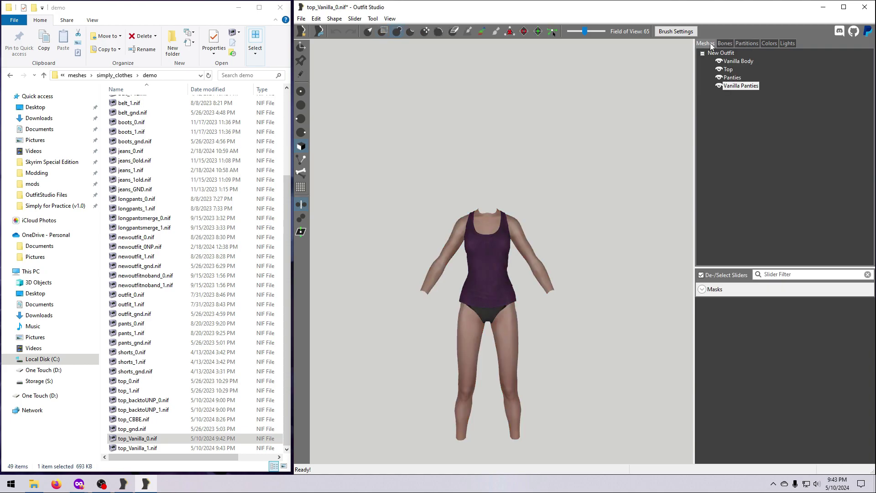
Export all four shapes, Vanilla Body through Vanilla Panties, to NIF, overwriting top_Vanilla_0.nif
{"action": "left_click", "coordinate": [736, 61], "text": "shift"}
{"action": "right_click", "coordinate": [730, 62]}
{"action": "mouse_move", "coordinate": [742, 68]}
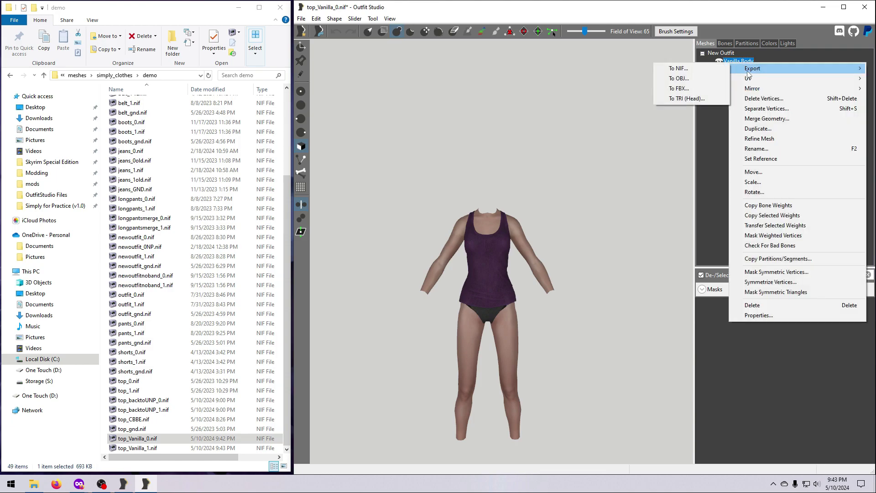
{"action": "left_click", "coordinate": [678, 69]}
{"action": "left_click", "coordinate": [479, 346]}
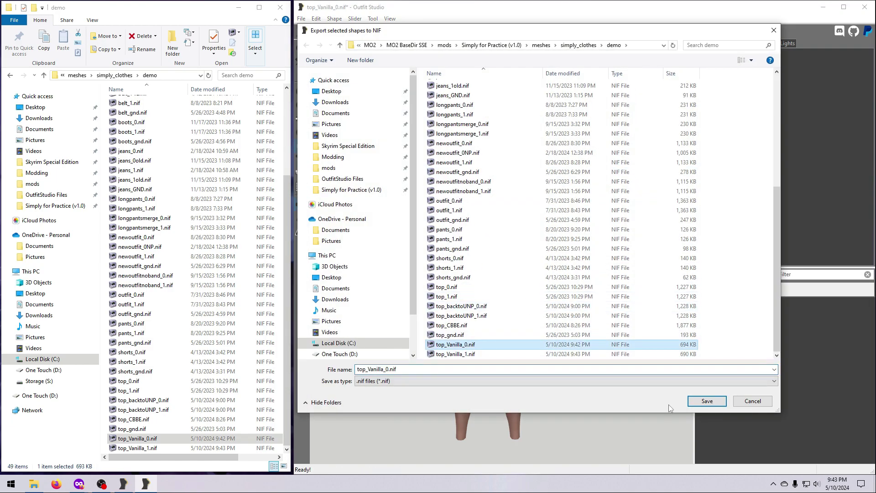
{"action": "left_click", "coordinate": [688, 402]}
{"action": "left_click", "coordinate": [456, 244]}
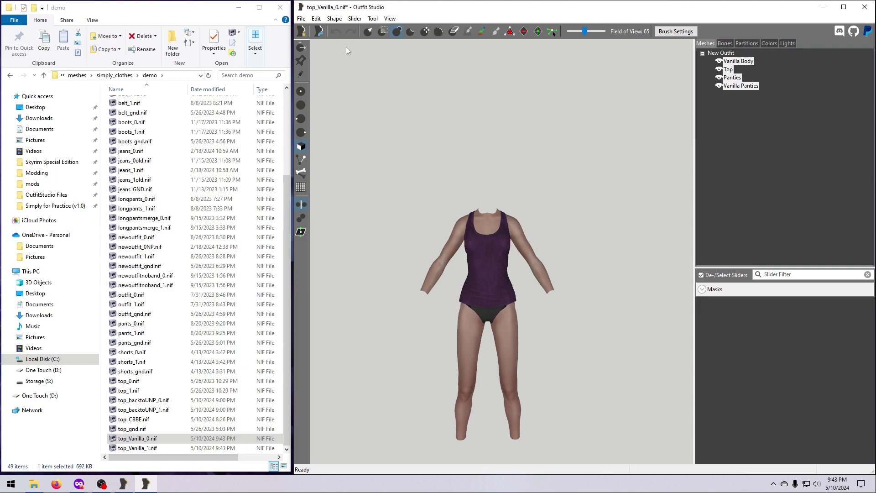
Unload the size 0 project and load top_Vanilla_1.nif from the demo folder
{"action": "left_click", "coordinate": [302, 18]}
{"action": "left_click", "coordinate": [319, 58]}
{"action": "left_click", "coordinate": [597, 243]}
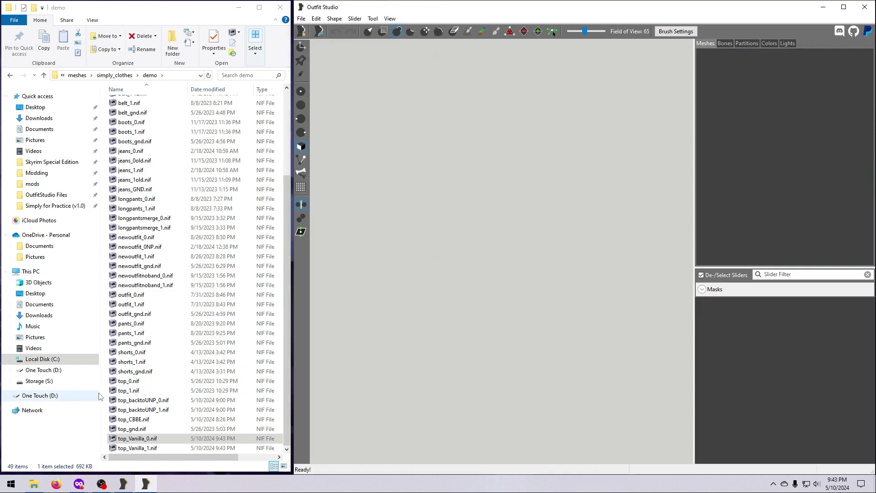
{"action": "left_click_drag", "start_coordinate": [138, 448], "coordinate": [484, 273]}
Delete the calves and forearms partitions from Vanilla Body in top_Vanilla_1.nif, keeping SBP_32_BODY, and apply the change
{"action": "left_click", "coordinate": [747, 44]}
{"action": "right_click", "coordinate": [737, 53]}
{"action": "left_click", "coordinate": [755, 70]}
{"action": "right_click", "coordinate": [734, 61]}
{"action": "left_click", "coordinate": [753, 75]}
{"action": "left_click", "coordinate": [740, 293]}
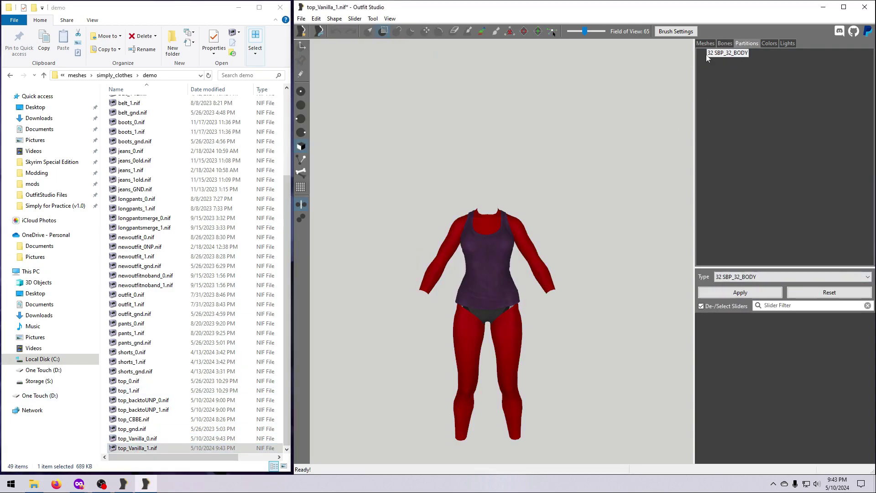
Export all four shapes of the size 1 outfit to NIF, overwriting top_Vanilla_1.nif
{"action": "left_click", "coordinate": [706, 44]}
{"action": "right_click", "coordinate": [736, 63]}
{"action": "mouse_move", "coordinate": [753, 95]}
{"action": "left_click", "coordinate": [707, 96]}
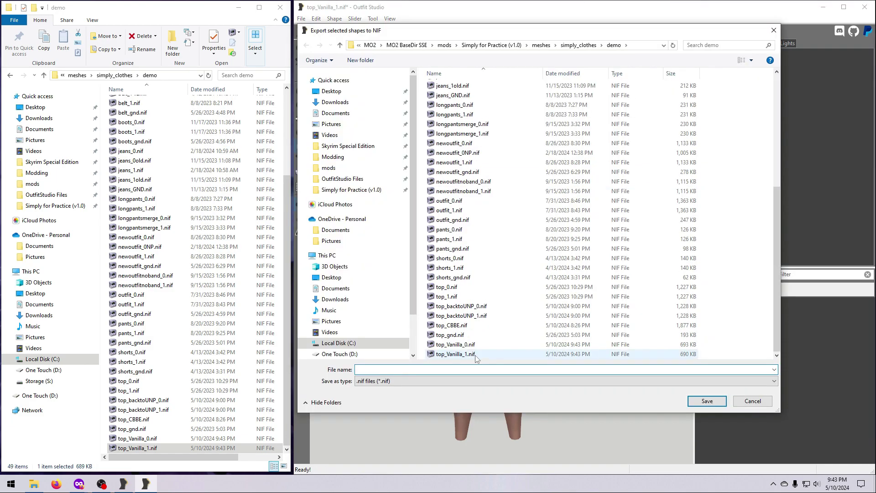
{"action": "left_click", "coordinate": [476, 356]}
{"action": "left_click", "coordinate": [696, 402]}
{"action": "left_click", "coordinate": [459, 241]}
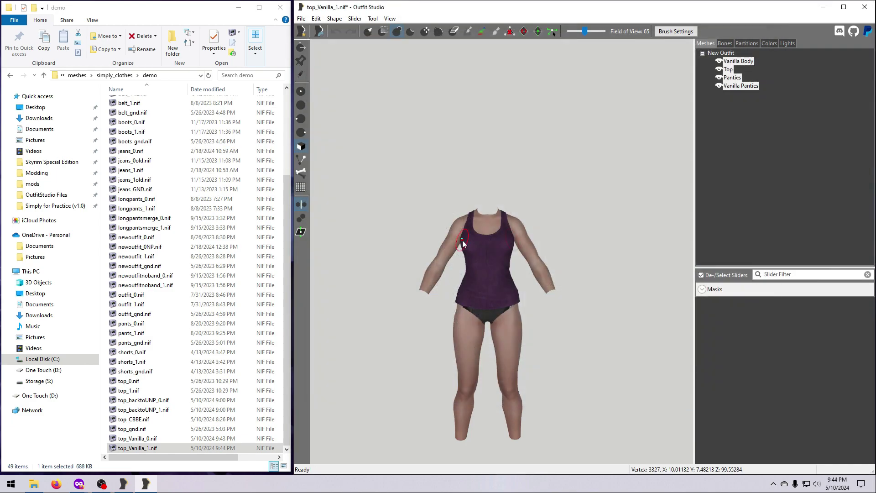
Open top_Vanilla_0.nif and top_Vanilla_1.nif side by side in NifSkope and select the Top shape in each
{"action": "double_click", "coordinate": [146, 439]}
{"action": "left_click_drag", "start_coordinate": [206, 30], "coordinate": [642, 45]}
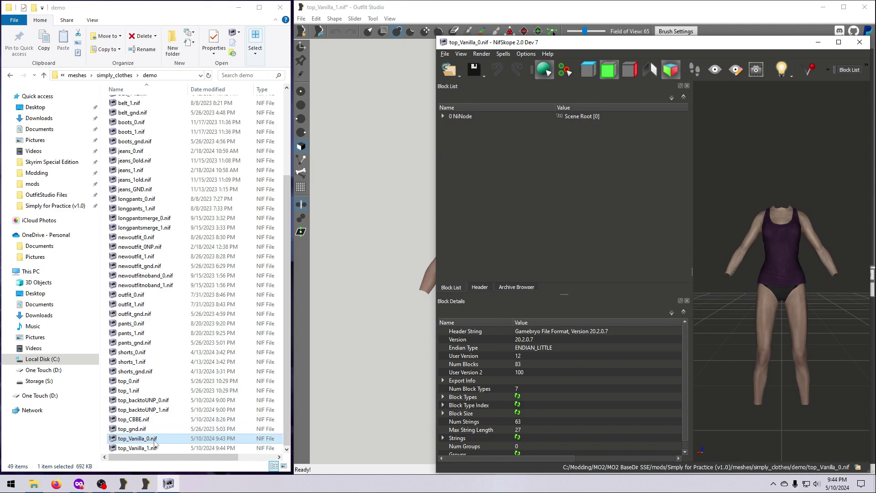
{"action": "double_click", "coordinate": [155, 449]}
{"action": "left_click_drag", "start_coordinate": [350, 30], "coordinate": [351, 32]}
{"action": "mouse_move", "coordinate": [314, 319]}
{"action": "left_mouse_down"}
{"action": "mouse_move", "coordinate": [455, 335]}
{"action": "mouse_move", "coordinate": [319, 326]}
{"action": "left_mouse_up"}
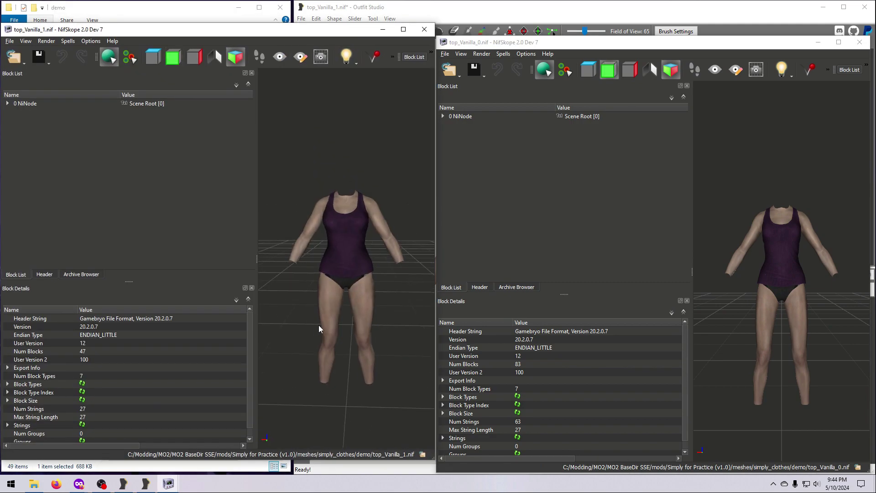
{"action": "left_click", "coordinate": [340, 256]}
{"action": "scroll", "coordinate": [201, 230], "scroll_direction": "down", "scroll_amount": 1}
{"action": "left_click", "coordinate": [776, 258]}
{"action": "left_click_drag", "start_coordinate": [726, 290], "coordinate": [731, 298]}
{"action": "scroll", "coordinate": [614, 273], "scroll_direction": "down", "scroll_amount": 1}
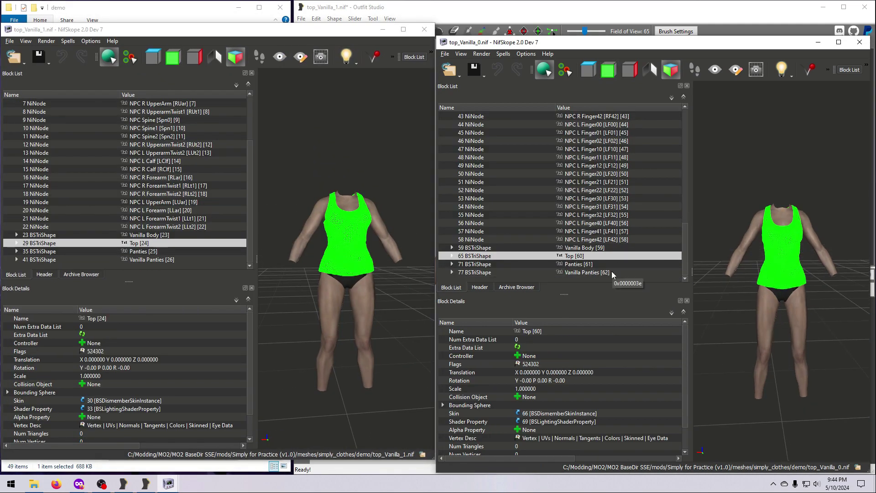
In top_Vanilla_0.nif, remove the Colors and Eye Data flags from the Top shape's Vertex Desc
{"action": "left_click", "coordinate": [649, 439]}
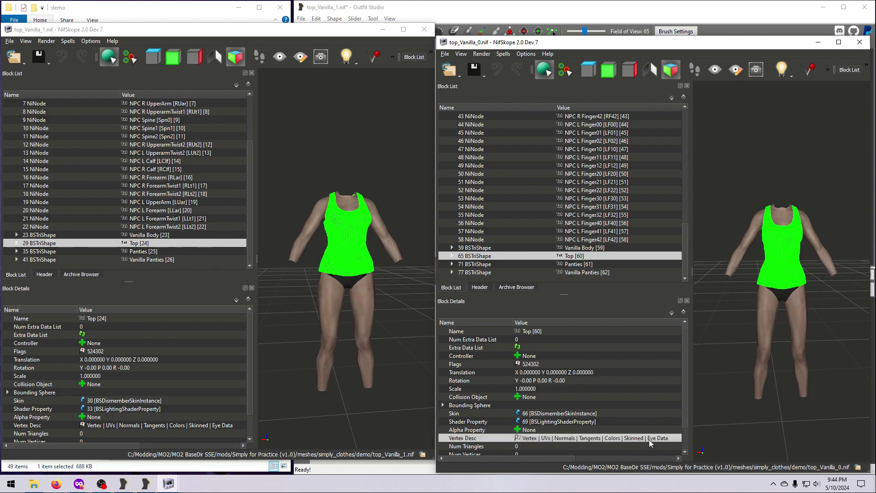
{"action": "left_click_drag", "start_coordinate": [566, 458], "coordinate": [611, 451]}
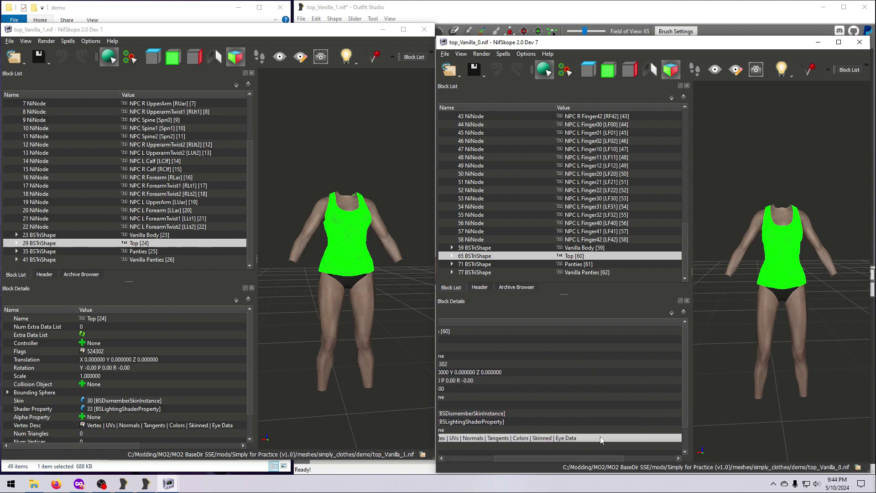
{"action": "right_click", "coordinate": [600, 437]}
{"action": "left_click", "coordinate": [607, 444]}
{"action": "left_click", "coordinate": [614, 459]}
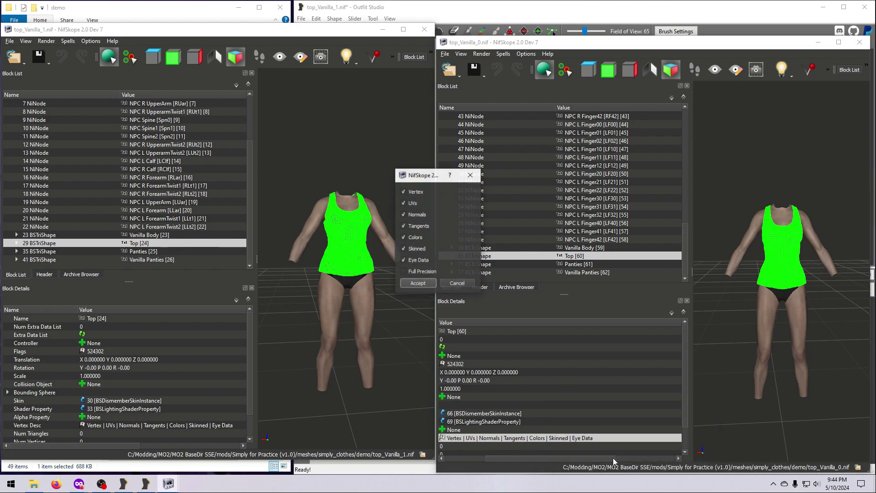
{"action": "left_click", "coordinate": [404, 259]}
{"action": "left_click", "coordinate": [418, 283]}
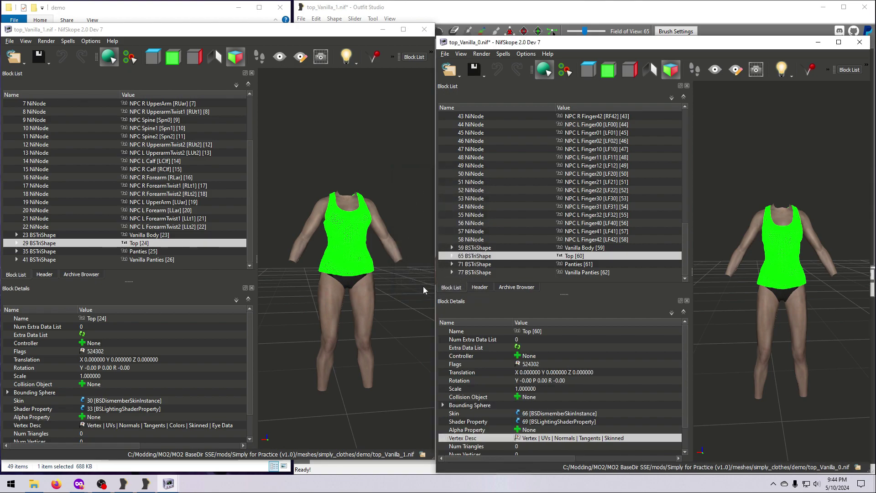
Remove the Colors and Eye Data flags from the Vertex Desc of Panties and Vanilla Panties in top_Vanilla_0.nif
{"action": "double_click", "coordinate": [600, 440]}
{"action": "left_click", "coordinate": [607, 459]}
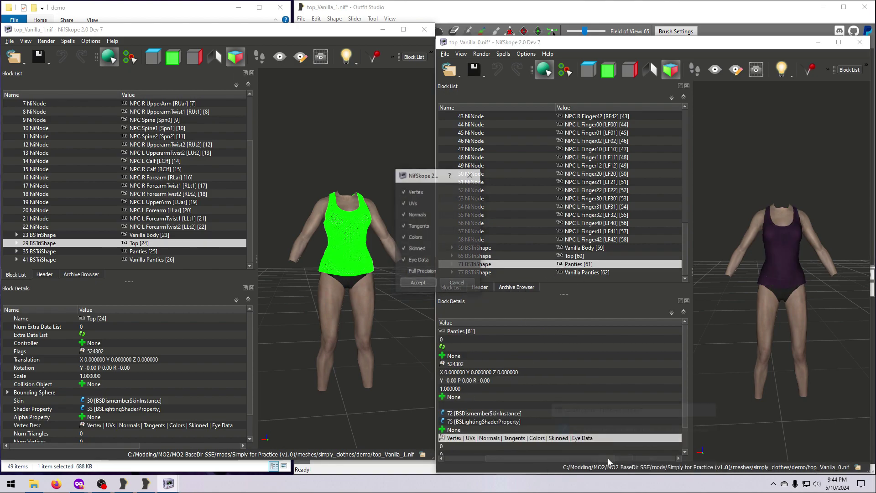
{"action": "left_click", "coordinate": [419, 284]}
{"action": "left_click", "coordinate": [576, 273]}
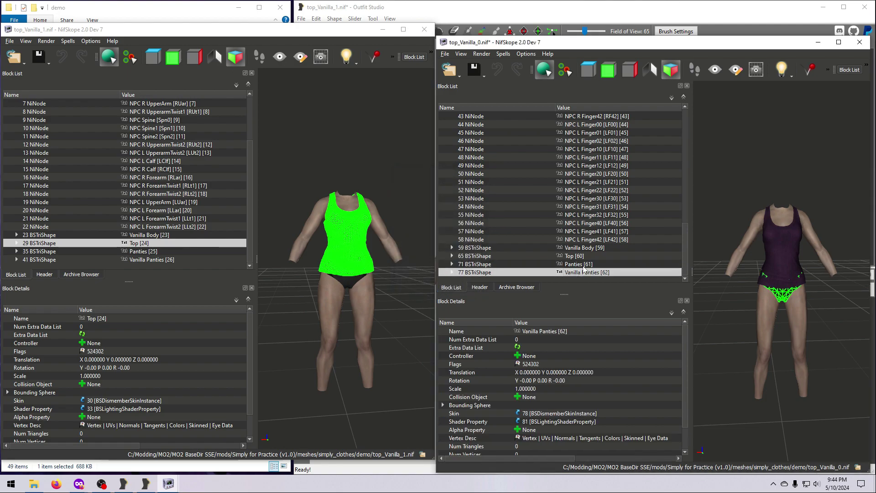
{"action": "double_click", "coordinate": [593, 438]}
{"action": "left_click", "coordinate": [607, 458]}
{"action": "left_click", "coordinate": [418, 284]}
Remove the Colors and Eye Data flags from Vanilla Body's Vertex Desc in top_Vanilla_0.nif and recheck both panties shapes
{"action": "left_click", "coordinate": [576, 248]}
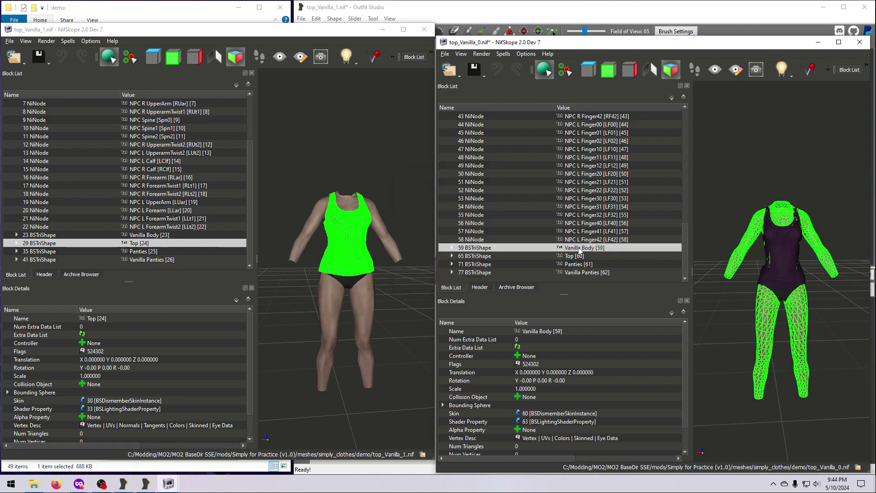
{"action": "double_click", "coordinate": [594, 438]}
{"action": "left_click", "coordinate": [607, 458]}
{"action": "left_click", "coordinate": [419, 283]}
{"action": "left_click", "coordinate": [583, 263]}
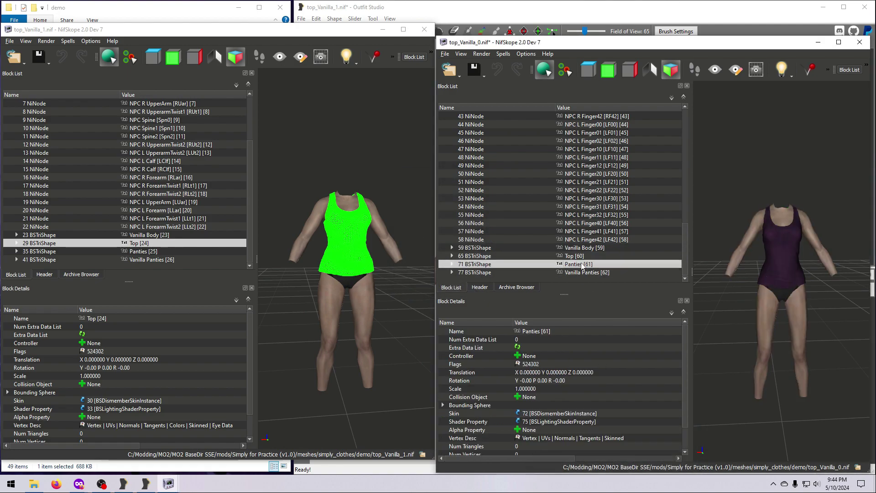
{"action": "left_click", "coordinate": [584, 272]}
Remove the bogus nodes and unused strings from top_Vanilla_0.nif and save the file
{"action": "left_click", "coordinate": [502, 55]}
{"action": "mouse_move", "coordinate": [517, 106]}
{"action": "left_click", "coordinate": [591, 130]}
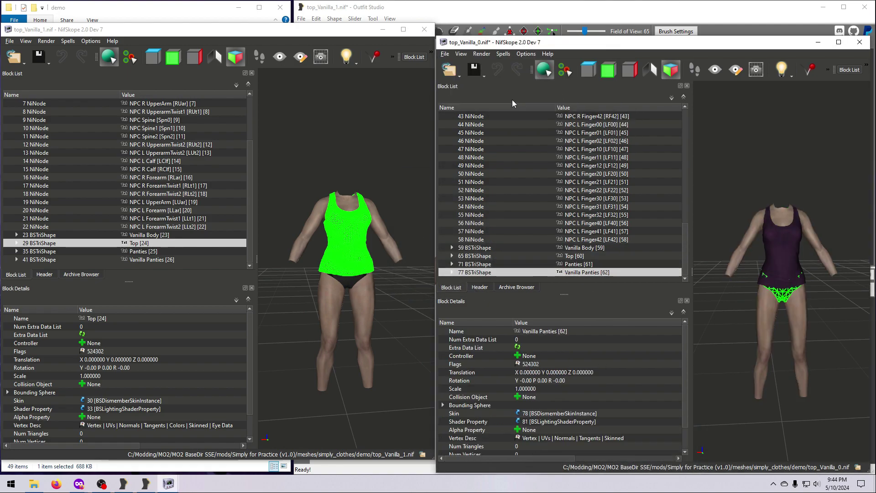
{"action": "left_click", "coordinate": [465, 250]}
{"action": "left_click", "coordinate": [503, 54]}
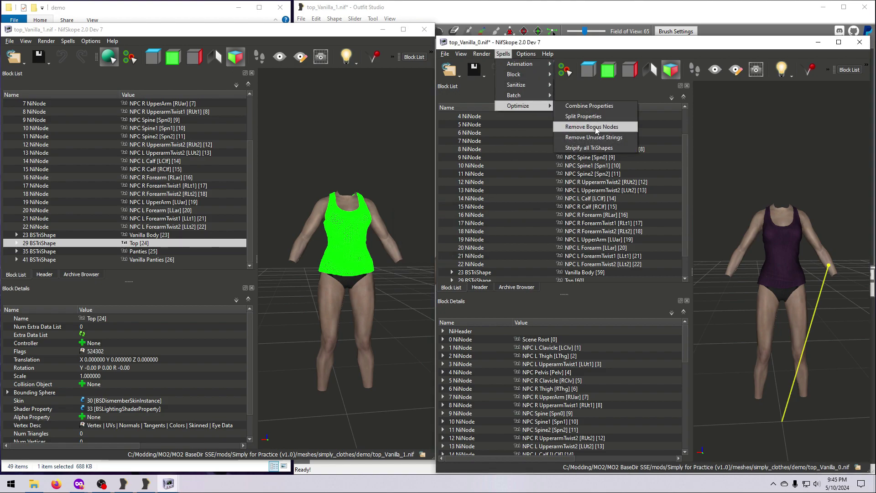
{"action": "left_click", "coordinate": [596, 137]}
{"action": "left_click", "coordinate": [510, 102]}
{"action": "left_click", "coordinate": [668, 270]}
{"action": "scroll", "coordinate": [616, 267], "scroll_direction": "down", "scroll_amount": 1}
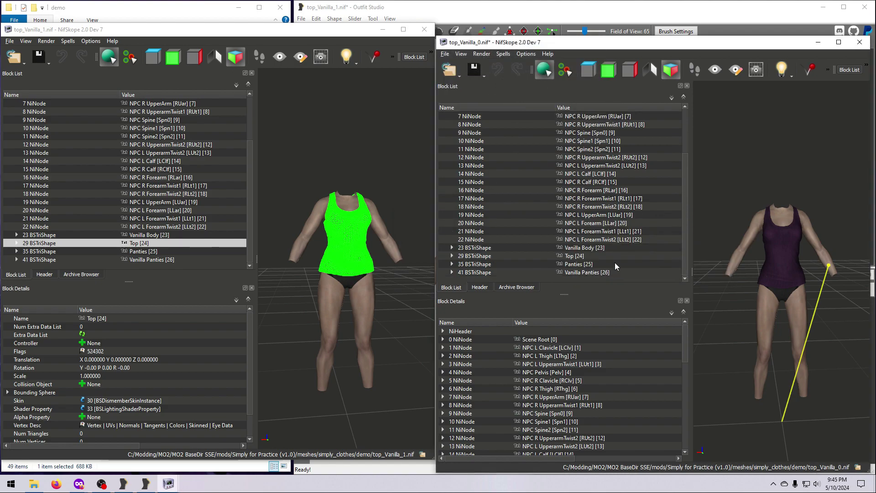
{"action": "scroll", "coordinate": [600, 273], "scroll_direction": "up", "scroll_amount": 3}
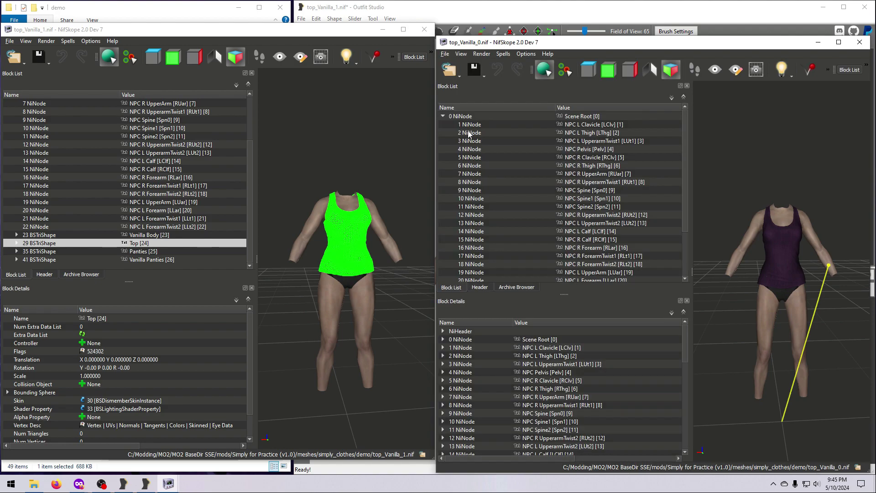
In top_Vanilla_1.nif, remove the Colors and Eye Data flags from the Top shape's Vertex Desc
{"action": "right_click", "coordinate": [189, 426]}
{"action": "left_click", "coordinate": [203, 434]}
{"action": "left_click", "coordinate": [407, 240]}
{"action": "left_click", "coordinate": [404, 260]}
{"action": "left_click", "coordinate": [416, 283]}
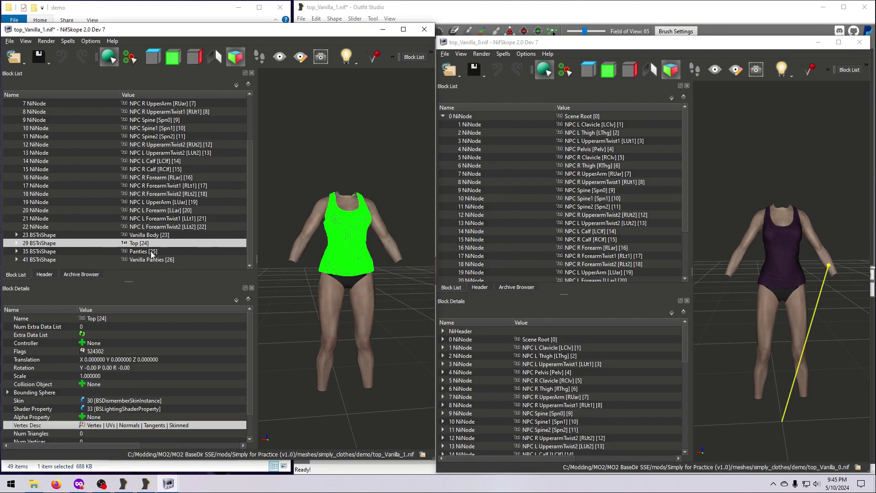
Remove the Colors and Eye Data flags from the Panties shape's Vertex Desc in top_Vanilla_1.nif
{"action": "left_click", "coordinate": [151, 251]}
{"action": "right_click", "coordinate": [189, 425]}
{"action": "left_click", "coordinate": [203, 432]}
{"action": "left_click", "coordinate": [200, 448]}
{"action": "left_click", "coordinate": [404, 238]}
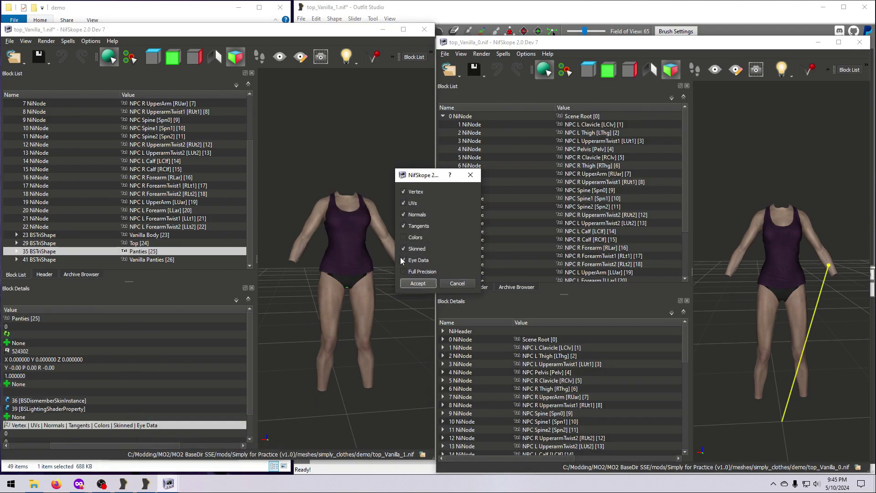
{"action": "left_click", "coordinate": [402, 260]}
{"action": "left_click", "coordinate": [417, 284]}
Remove the Colors and Eye Data flags from the Vanilla Panties shape's Vertex Desc in top_Vanilla_1.nif
{"action": "left_click", "coordinate": [158, 259]}
{"action": "right_click", "coordinate": [180, 425]}
{"action": "left_click", "coordinate": [194, 431]}
{"action": "left_click", "coordinate": [404, 238]}
{"action": "left_click", "coordinate": [403, 260]}
{"action": "left_click", "coordinate": [415, 286]}
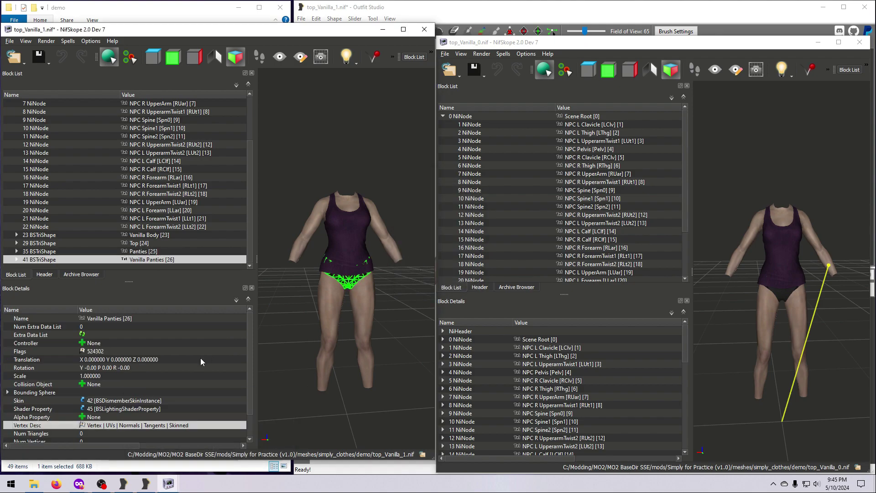
Remove the Colors and Eye Data flags from the Vanilla Body shape's Vertex Desc in top_Vanilla_1.nif
{"action": "left_click", "coordinate": [158, 235]}
{"action": "right_click", "coordinate": [159, 425]}
{"action": "left_click", "coordinate": [181, 430]}
{"action": "left_click", "coordinate": [206, 448]}
{"action": "right_click", "coordinate": [120, 424]}
{"action": "left_click", "coordinate": [140, 431]}
{"action": "left_click", "coordinate": [141, 448]}
{"action": "left_click", "coordinate": [404, 237]}
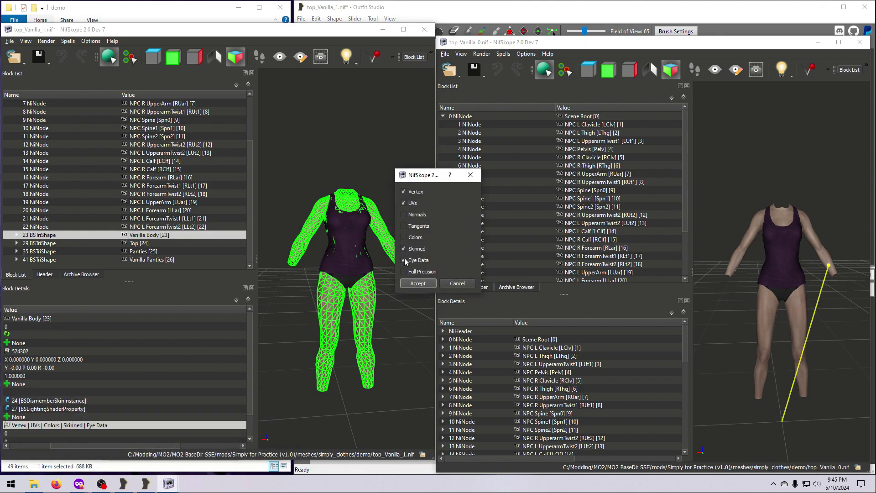
{"action": "left_click", "coordinate": [405, 260]}
{"action": "left_click", "coordinate": [416, 284]}
Remove the bogus nodes and unused strings from top_Vanilla_1.nif and save the file
{"action": "left_click", "coordinate": [149, 244]}
{"action": "left_click", "coordinate": [151, 252]}
{"action": "left_click", "coordinate": [153, 262]}
{"action": "left_click", "coordinate": [68, 42]}
{"action": "mouse_move", "coordinate": [93, 94]}
{"action": "left_click", "coordinate": [141, 136]}
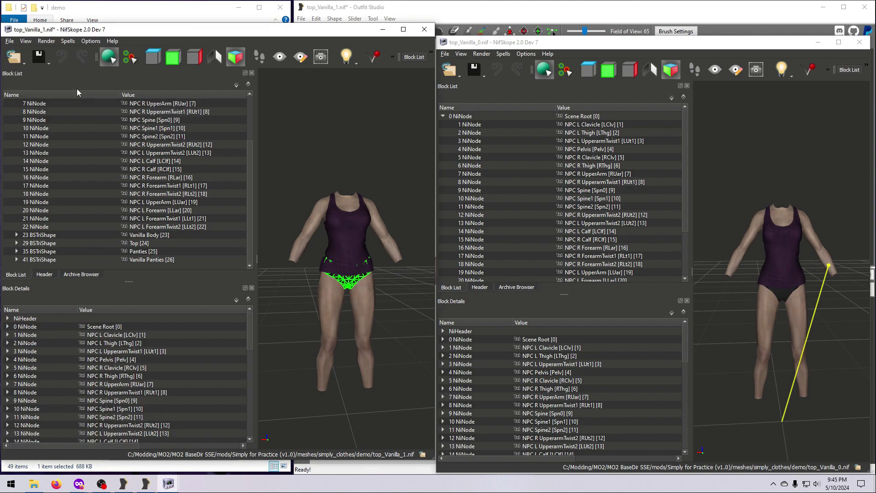
{"action": "left_click", "coordinate": [70, 42]}
{"action": "left_click", "coordinate": [141, 135]}
{"action": "left_click", "coordinate": [274, 257]}
{"action": "left_click", "coordinate": [10, 42]}
{"action": "left_click", "coordinate": [32, 113]}
Close both NifSkope windows and the Outfit Studio project
{"action": "left_click", "coordinate": [424, 30]}
{"action": "left_click", "coordinate": [860, 43]}
{"action": "left_click", "coordinate": [865, 7]}
{"action": "left_click", "coordinate": [633, 242]}
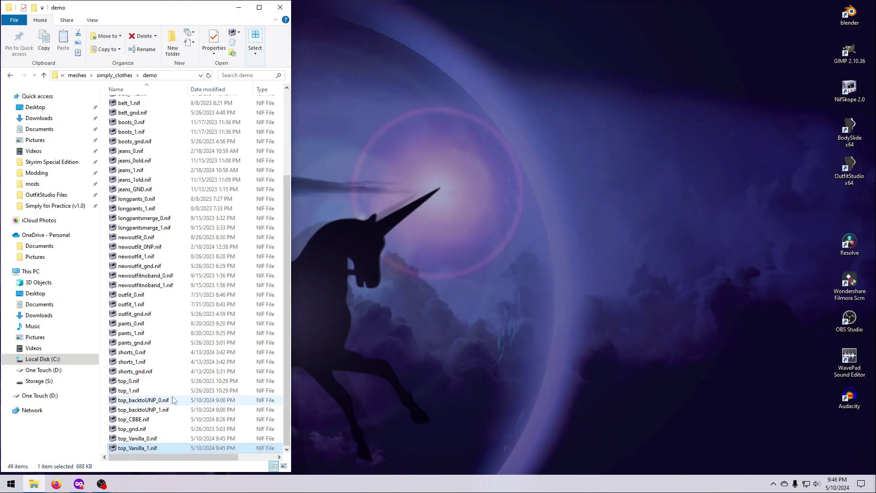
{"action": "left_click", "coordinate": [132, 382]}
{"action": "key", "text": "F2"}
{"action": "key", "text": "Right"}
{"action": "key", "text": "Escape"}
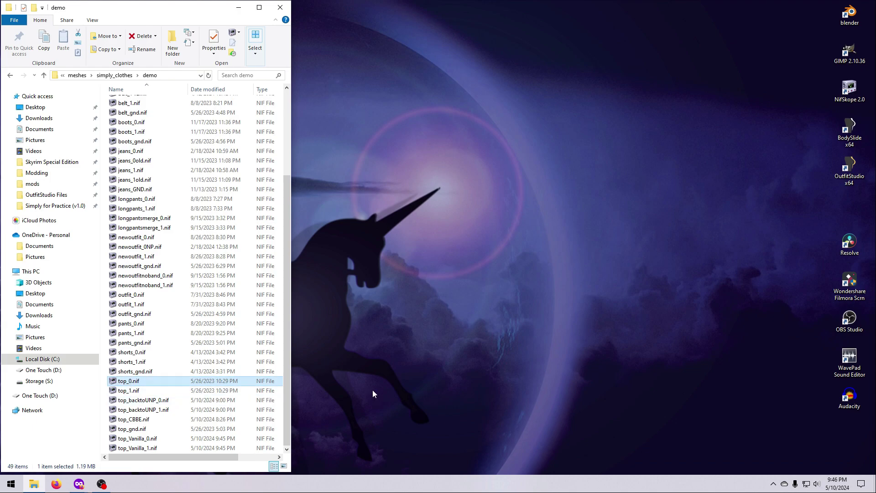
Open the mods folder in a new File Explorer window and browse through Moms Video Stuff's meshes folder to the outfit NIF files
{"action": "right_click", "coordinate": [52, 185]}
{"action": "left_click", "coordinate": [68, 203]}
{"action": "scroll", "coordinate": [498, 192], "scroll_direction": "down", "scroll_amount": 20}
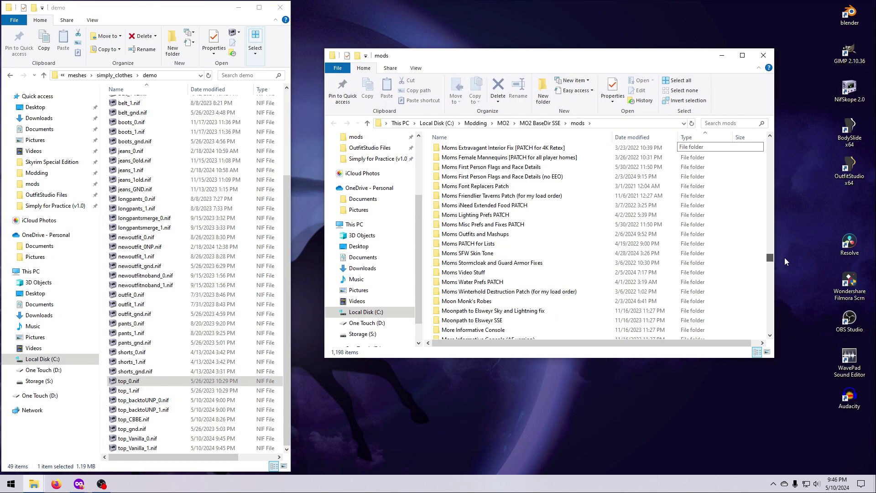
{"action": "double_click", "coordinate": [465, 196]}
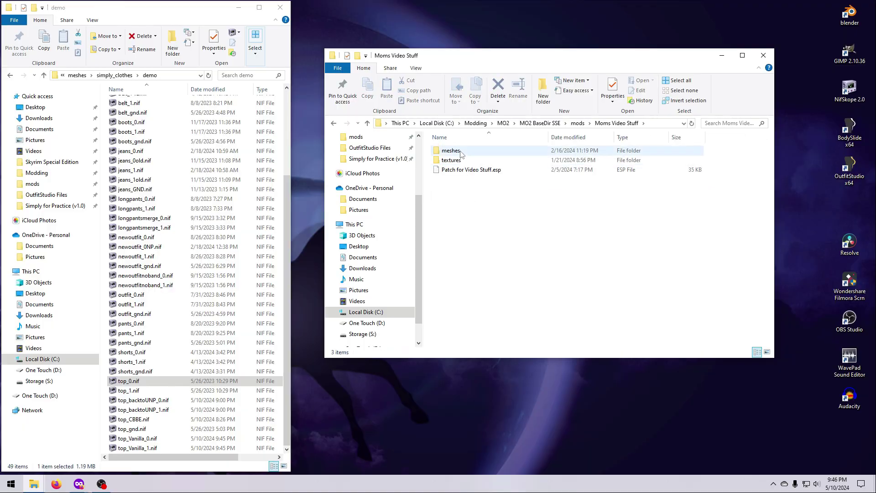
{"action": "double_click", "coordinate": [459, 151]}
{"action": "double_click", "coordinate": [466, 218]}
{"action": "double_click", "coordinate": [459, 152]}
{"action": "scroll", "coordinate": [506, 291], "scroll_direction": "down", "scroll_amount": 20}
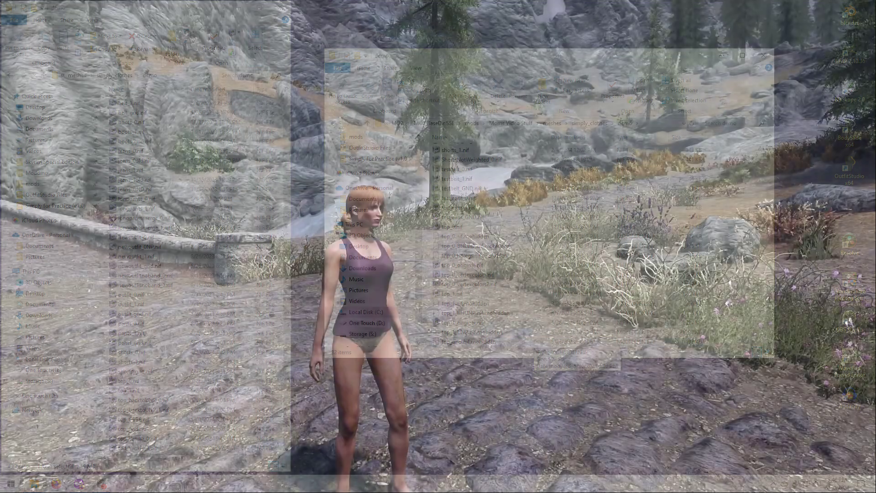
{"action": "key", "text": "w"}
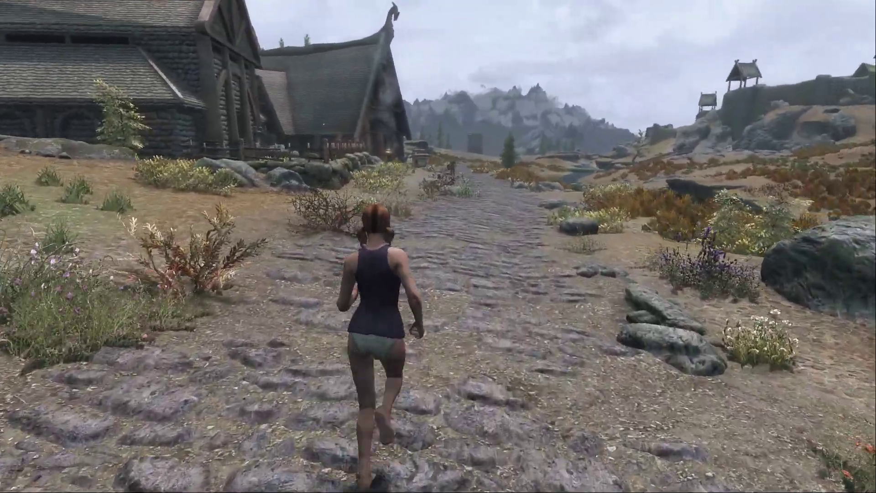
{"action": "key", "text": "s"}
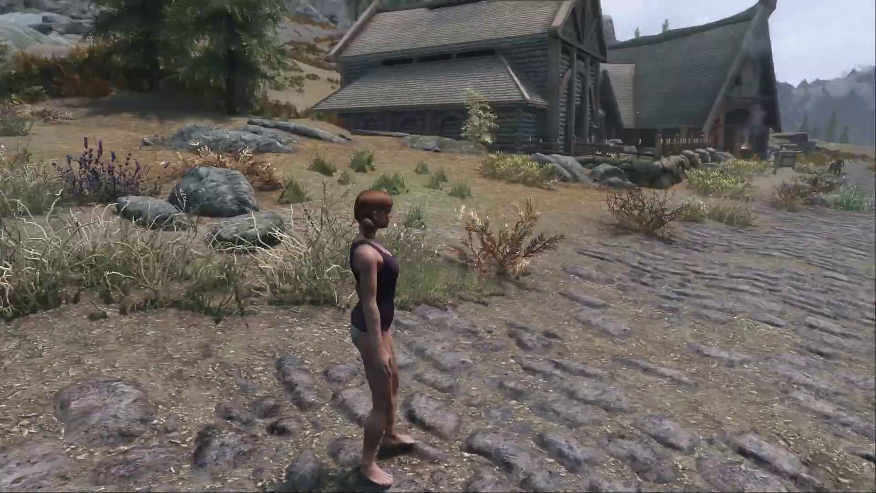
{"action": "key", "text": "space"}
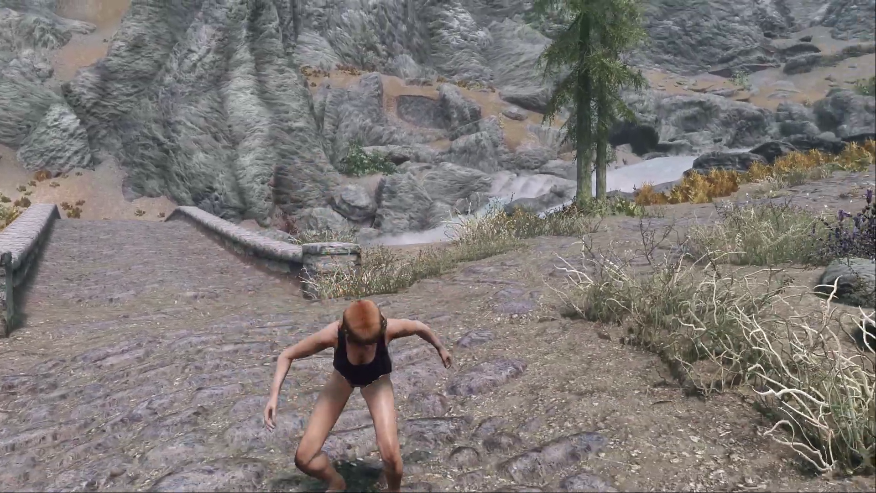